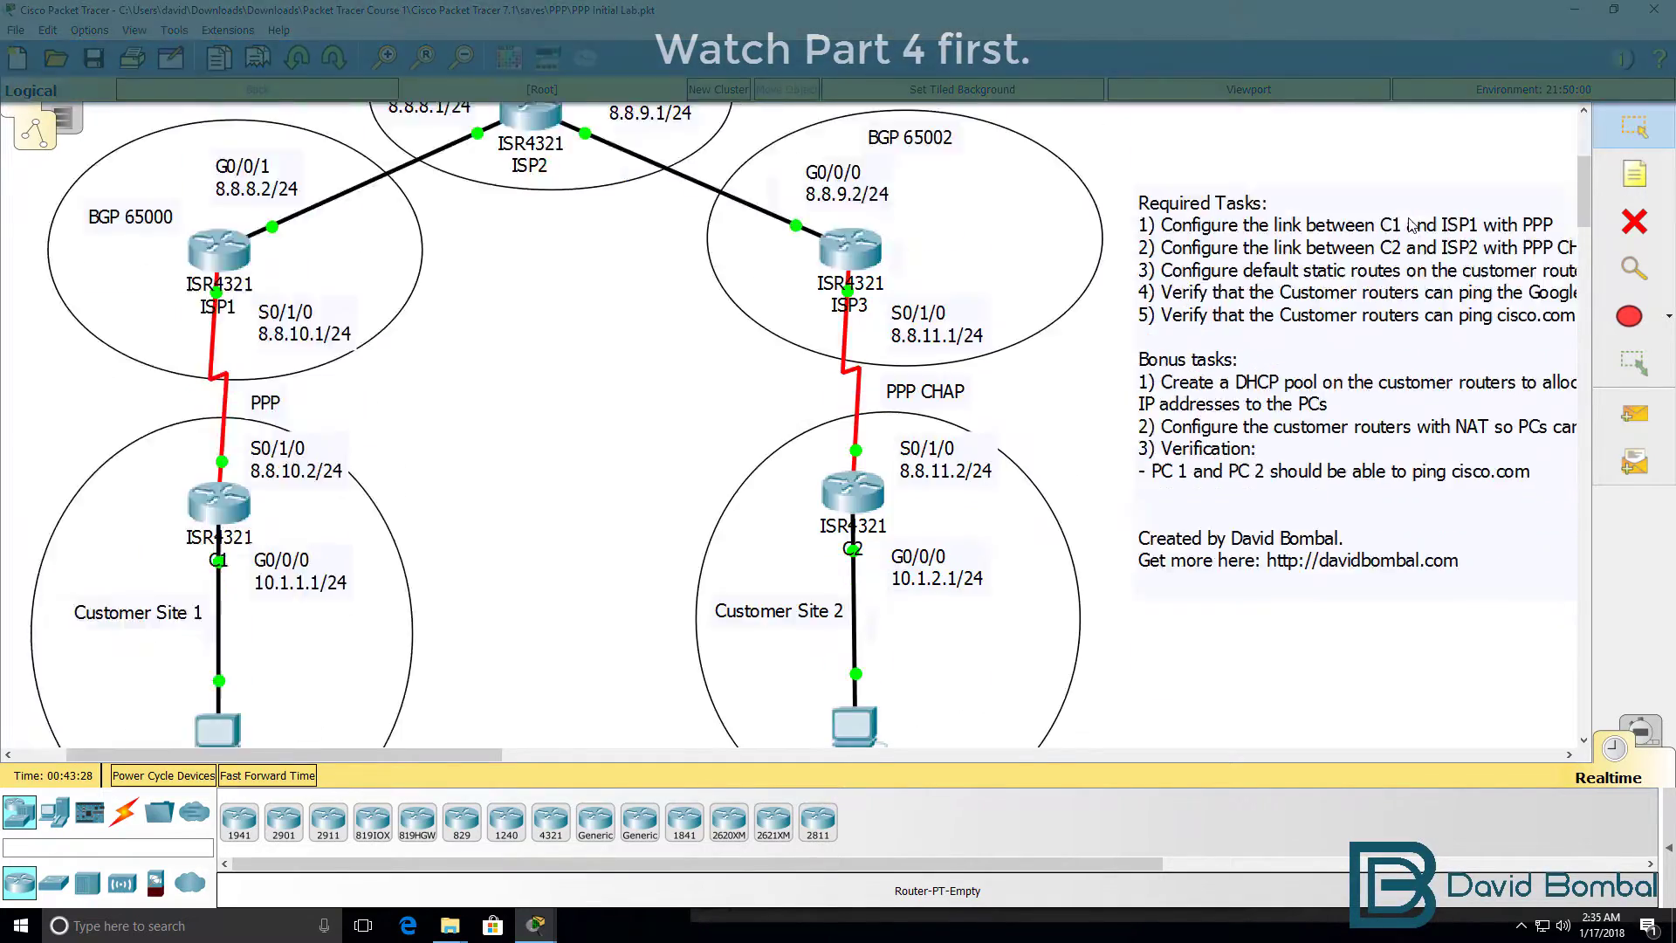
Scroll the topology up to bring ISP2 and the Google DNS server into view
scroll(367, 349, "up", 3)
Run 'en' and 'sh ip route' on ISP2 to review BGP routes to 8.8.10.0/24 and 8.8.11.0/24
left_click(526, 312)
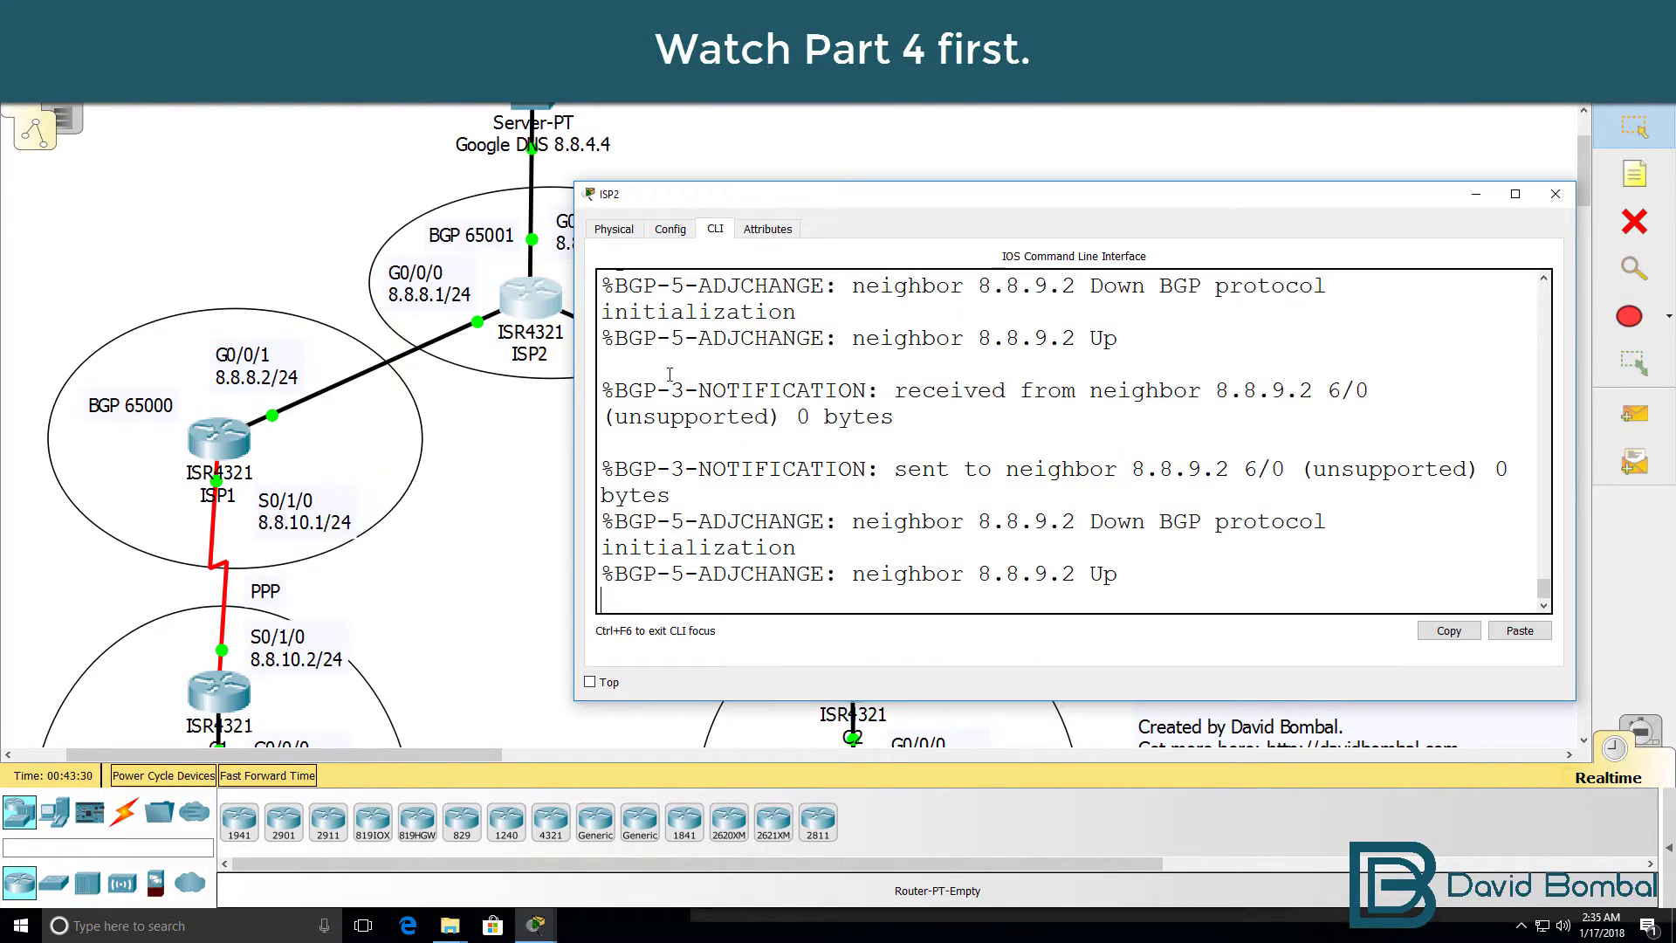
key("Return")
key("Return")
type("en")
key("Return")
type("sh ip route")
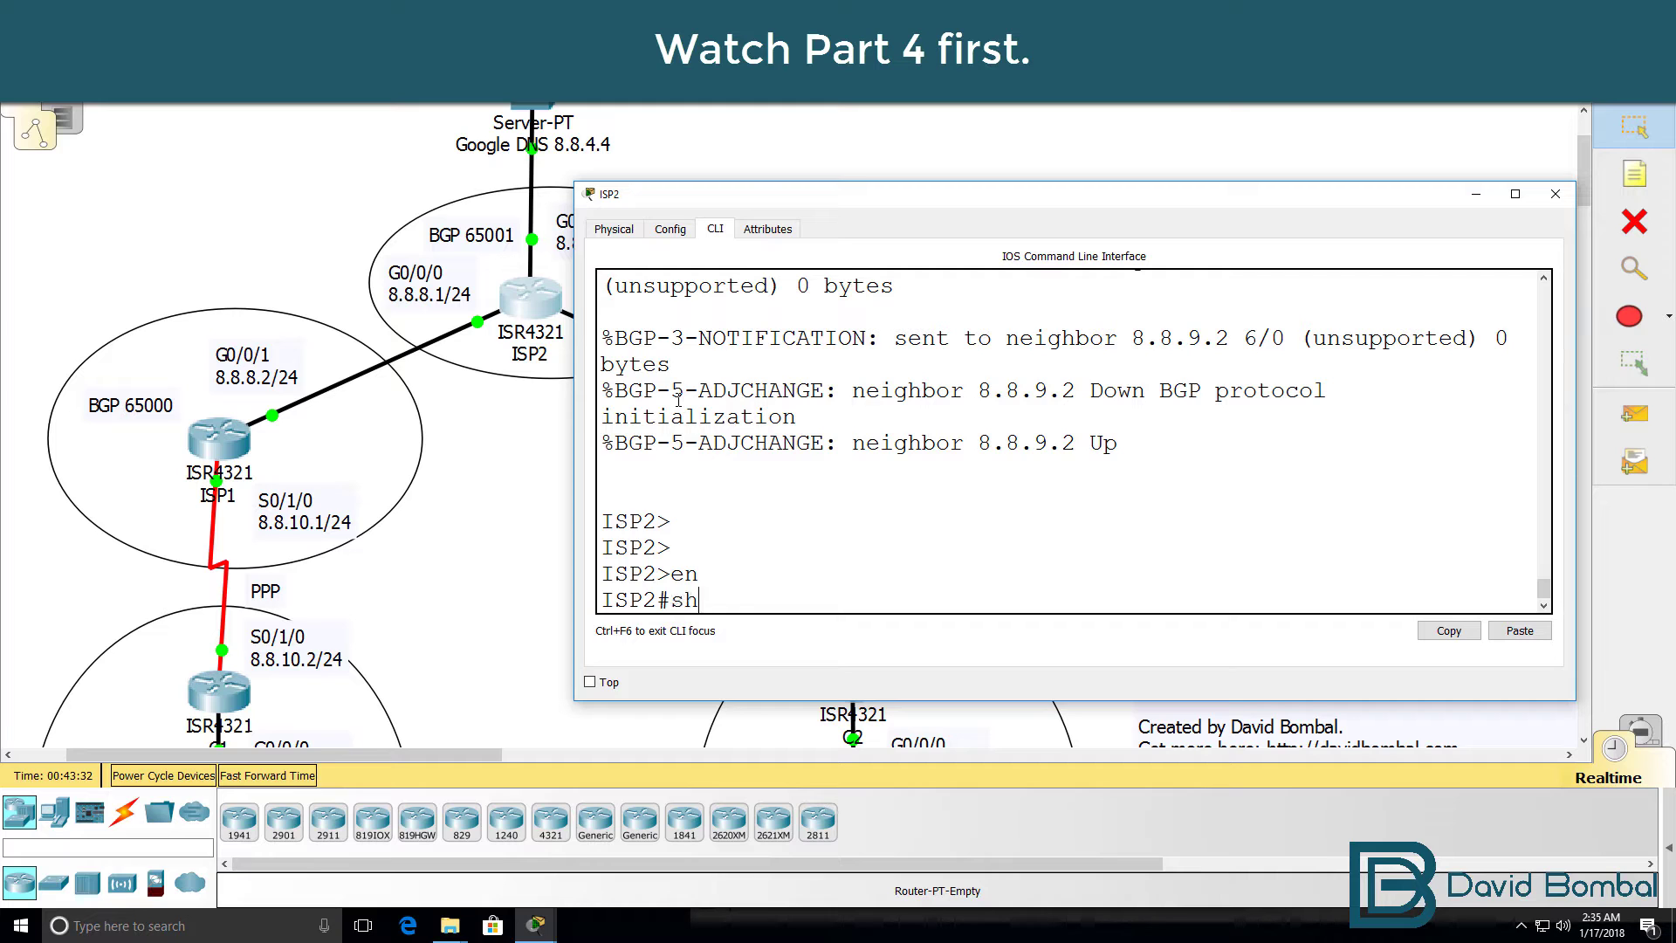
key("Return")
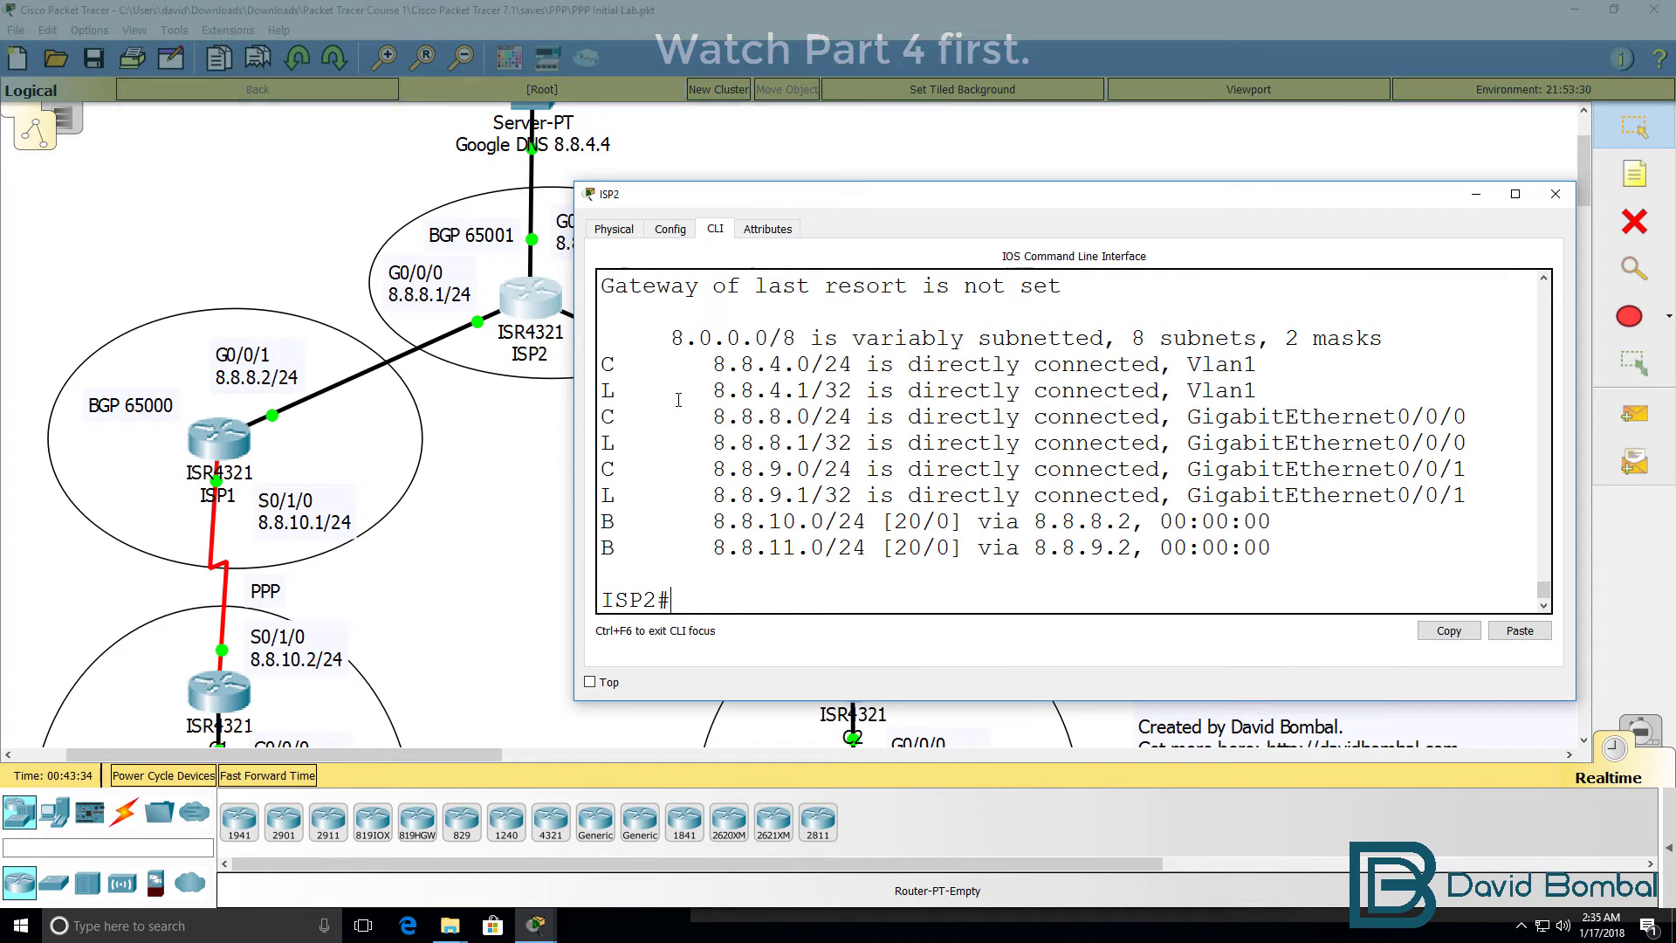
left_click_drag(658, 337, 823, 343)
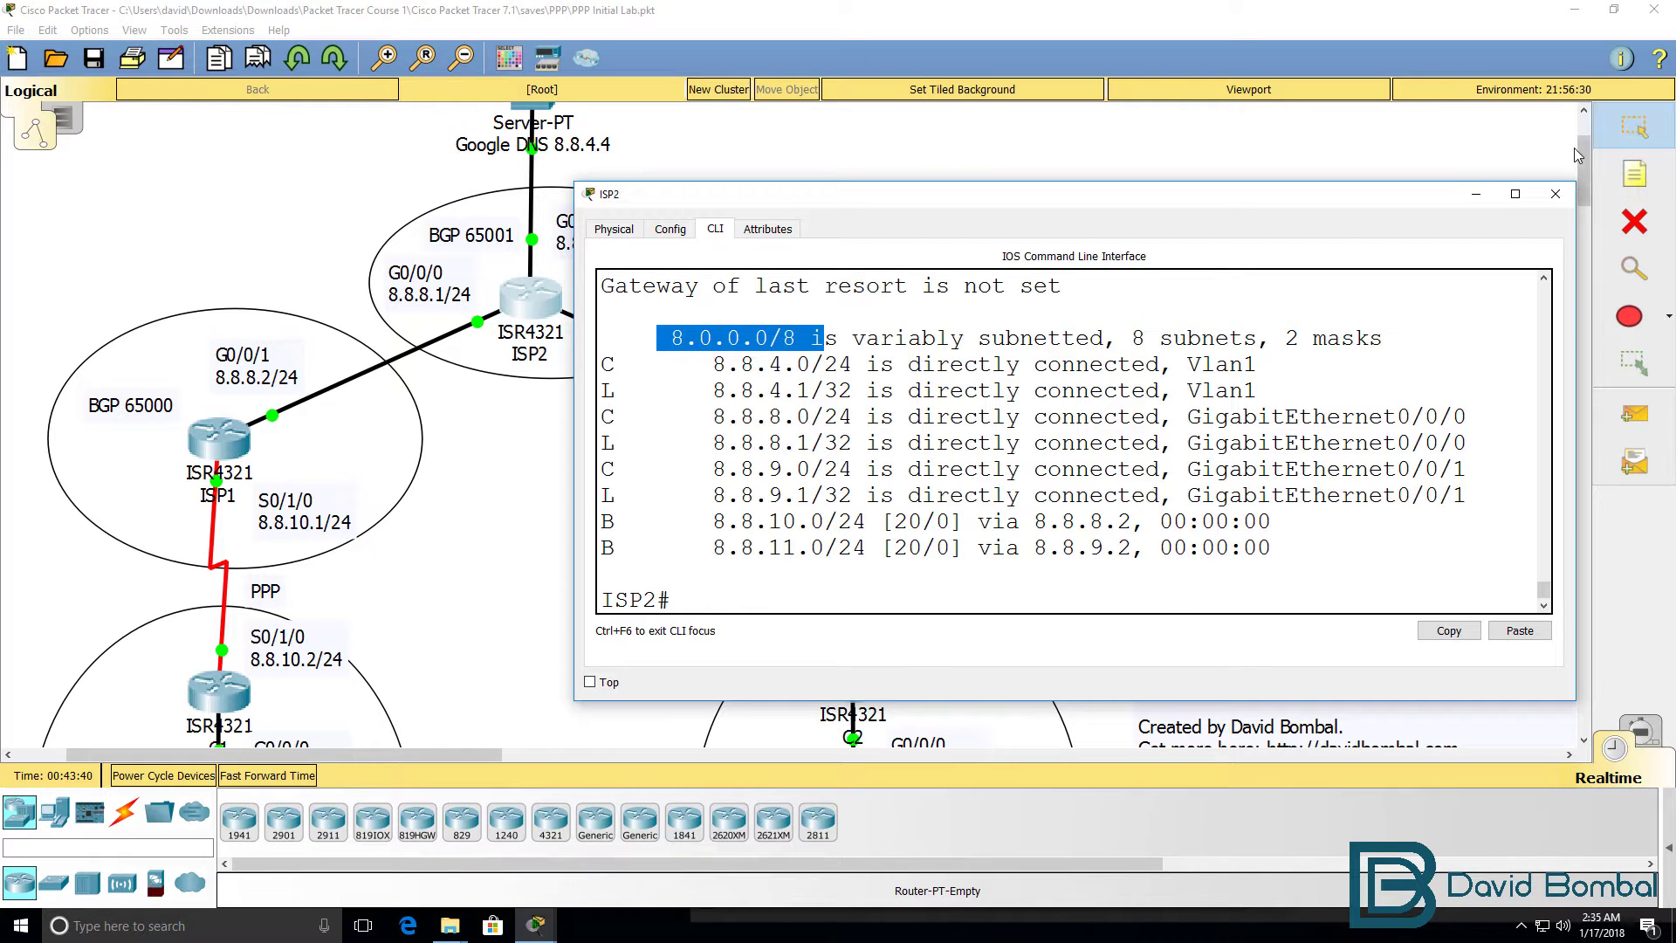
mouse_move(1584, 160)
left_mouse_down()
mouse_move(1585, 200)
mouse_move(1586, 154)
left_mouse_up()
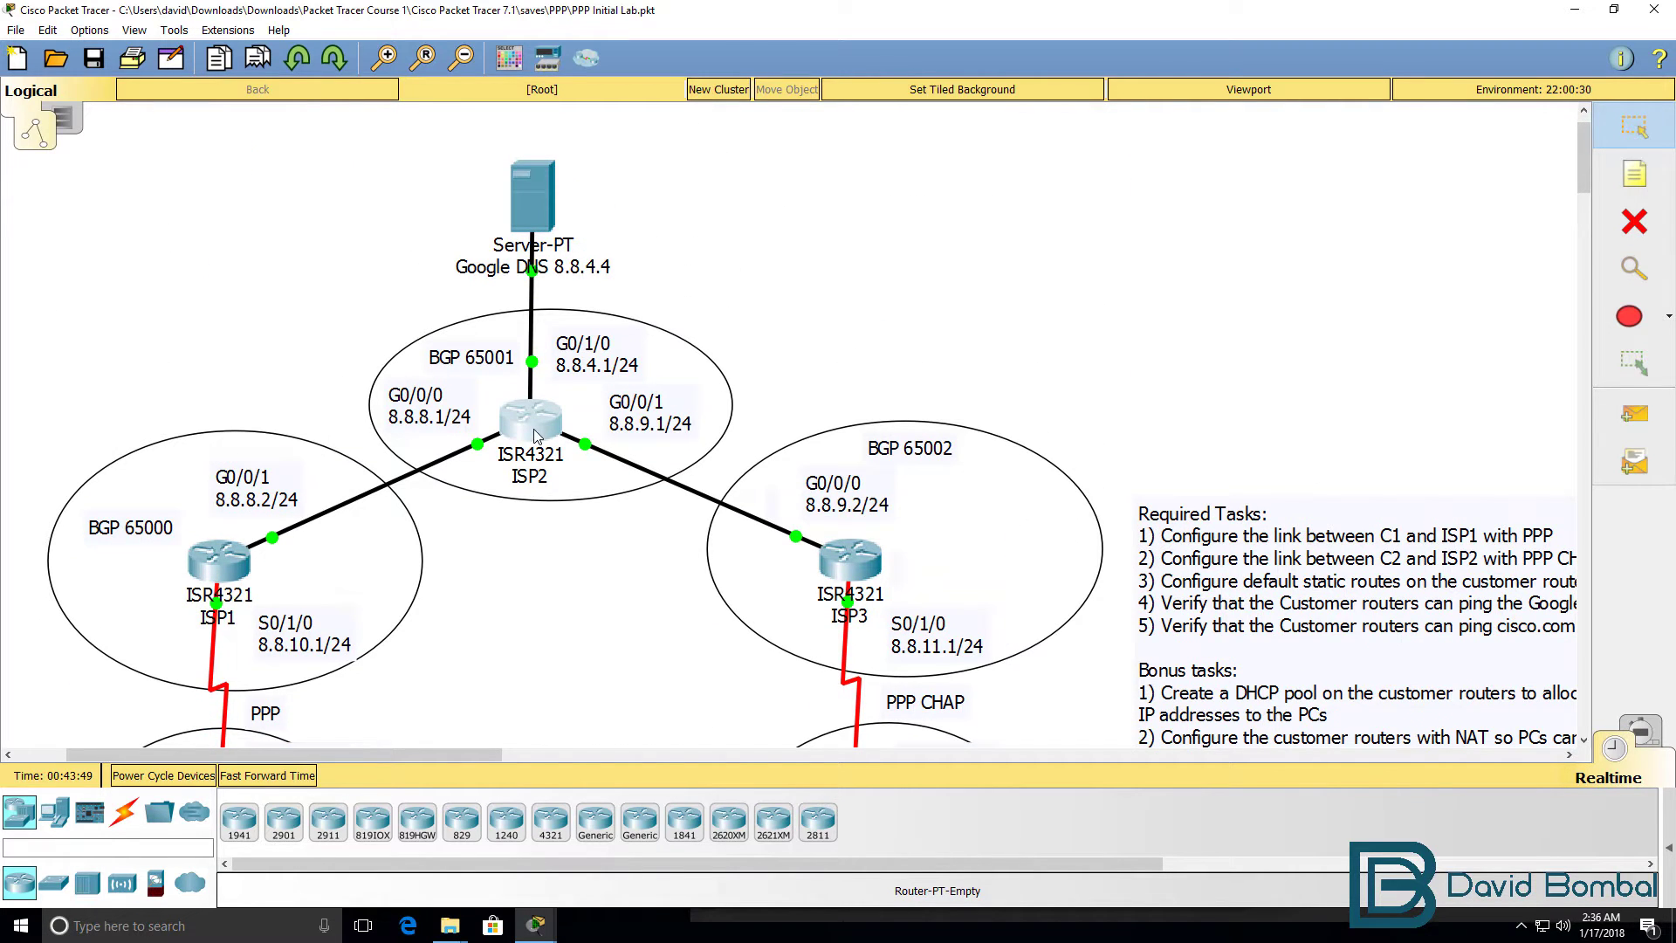
Switch to Simulation mode and rerun PC2's ping to cisco.com to capture a DNS event
scroll(1591, 180, "down", 5)
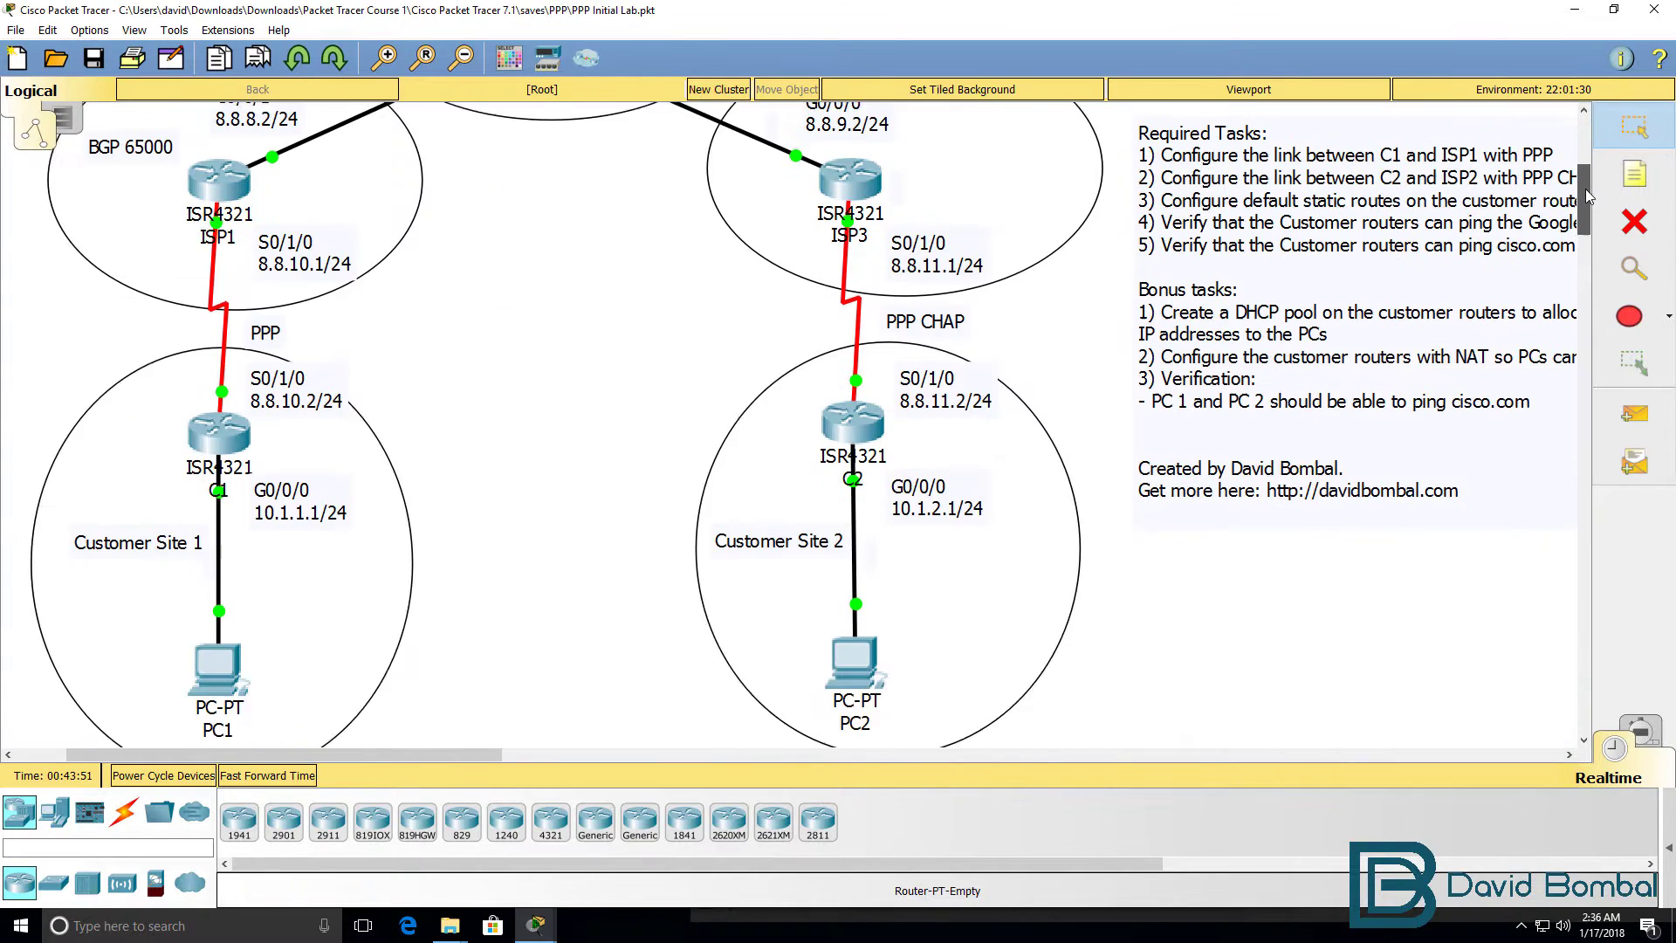
left_click(1632, 731)
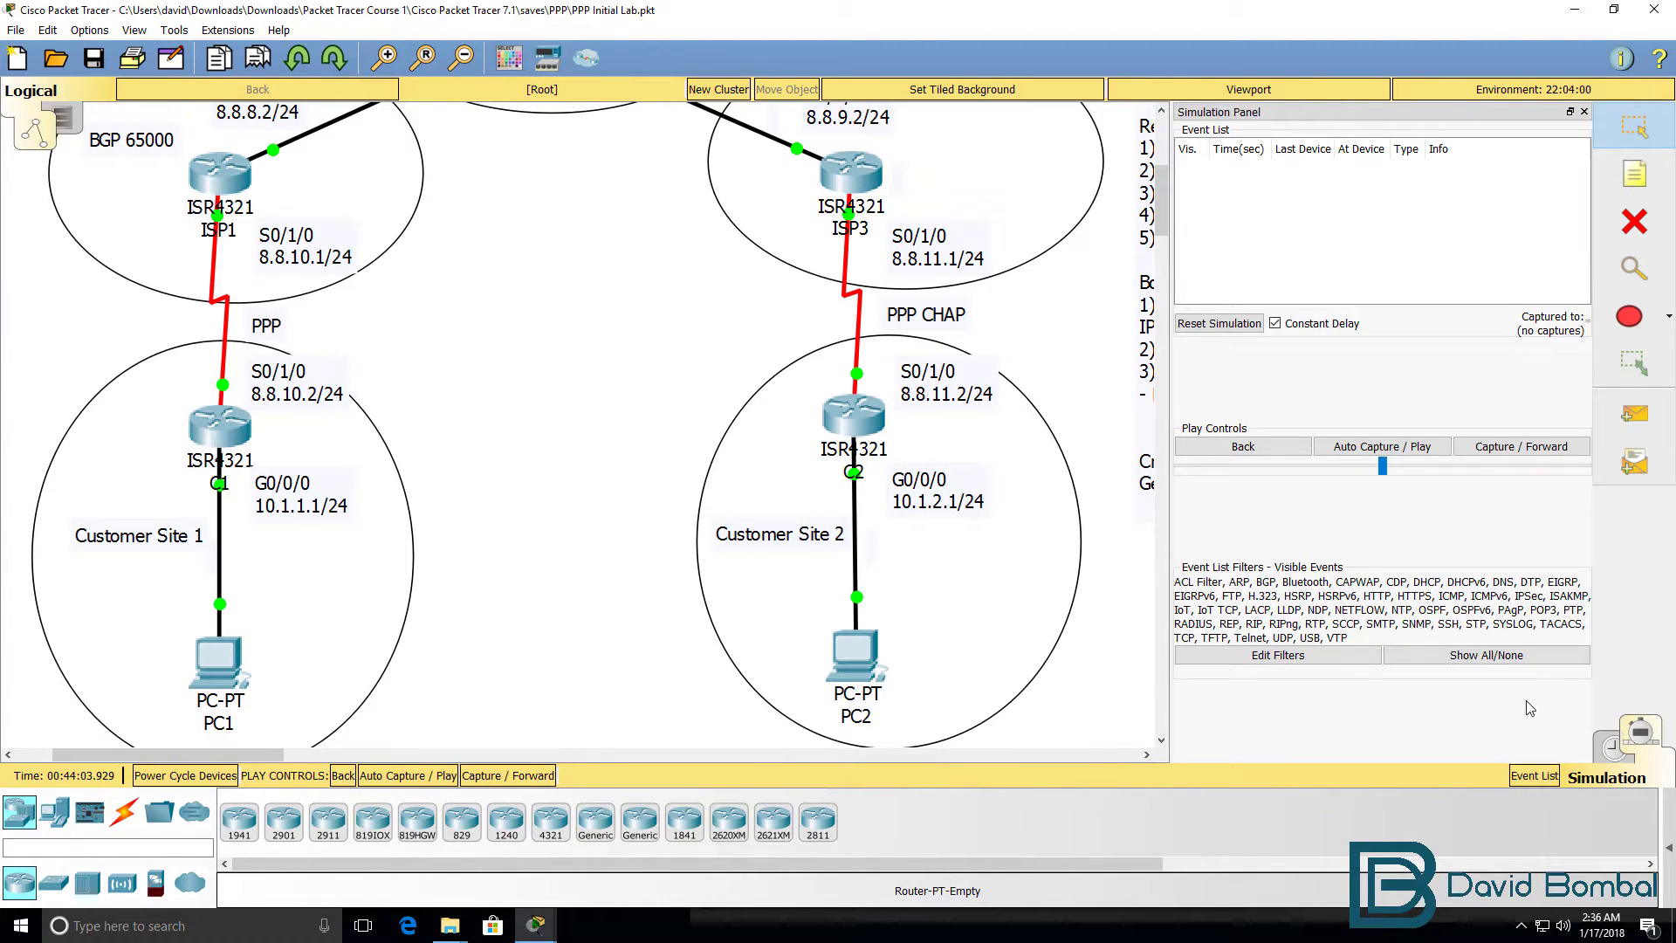
key("alt+Tab")
key("alt+Tab")
key("alt+Tab")
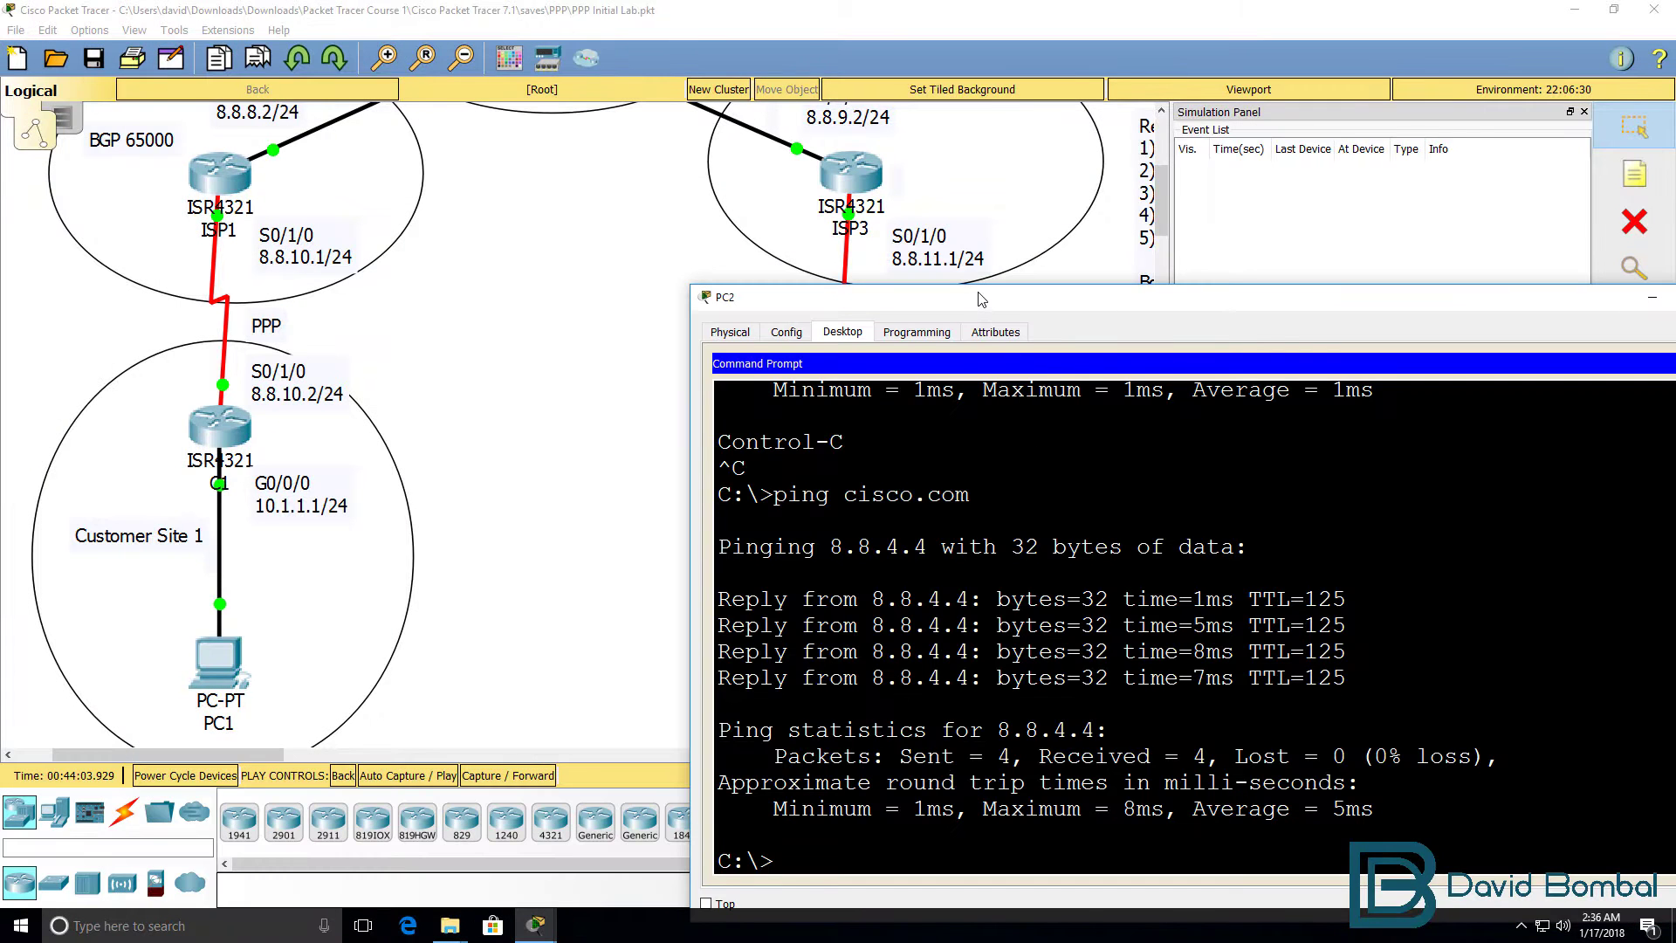
left_click_drag(982, 299, 349, 234)
key("Up")
key("Return")
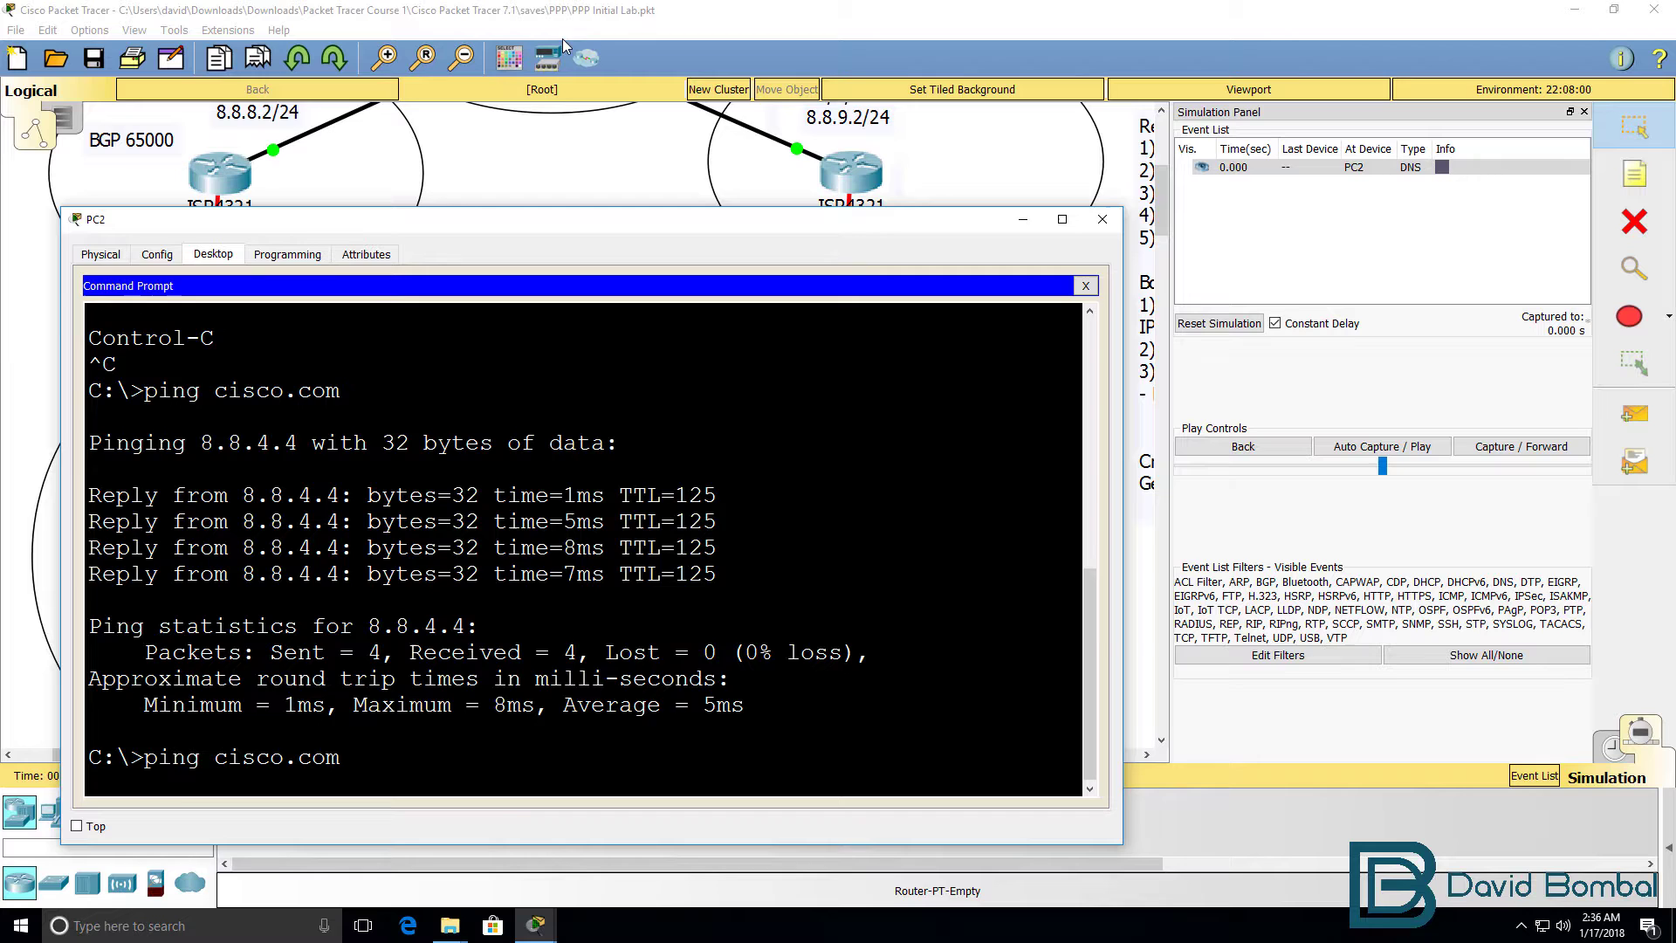
key("alt+Tab")
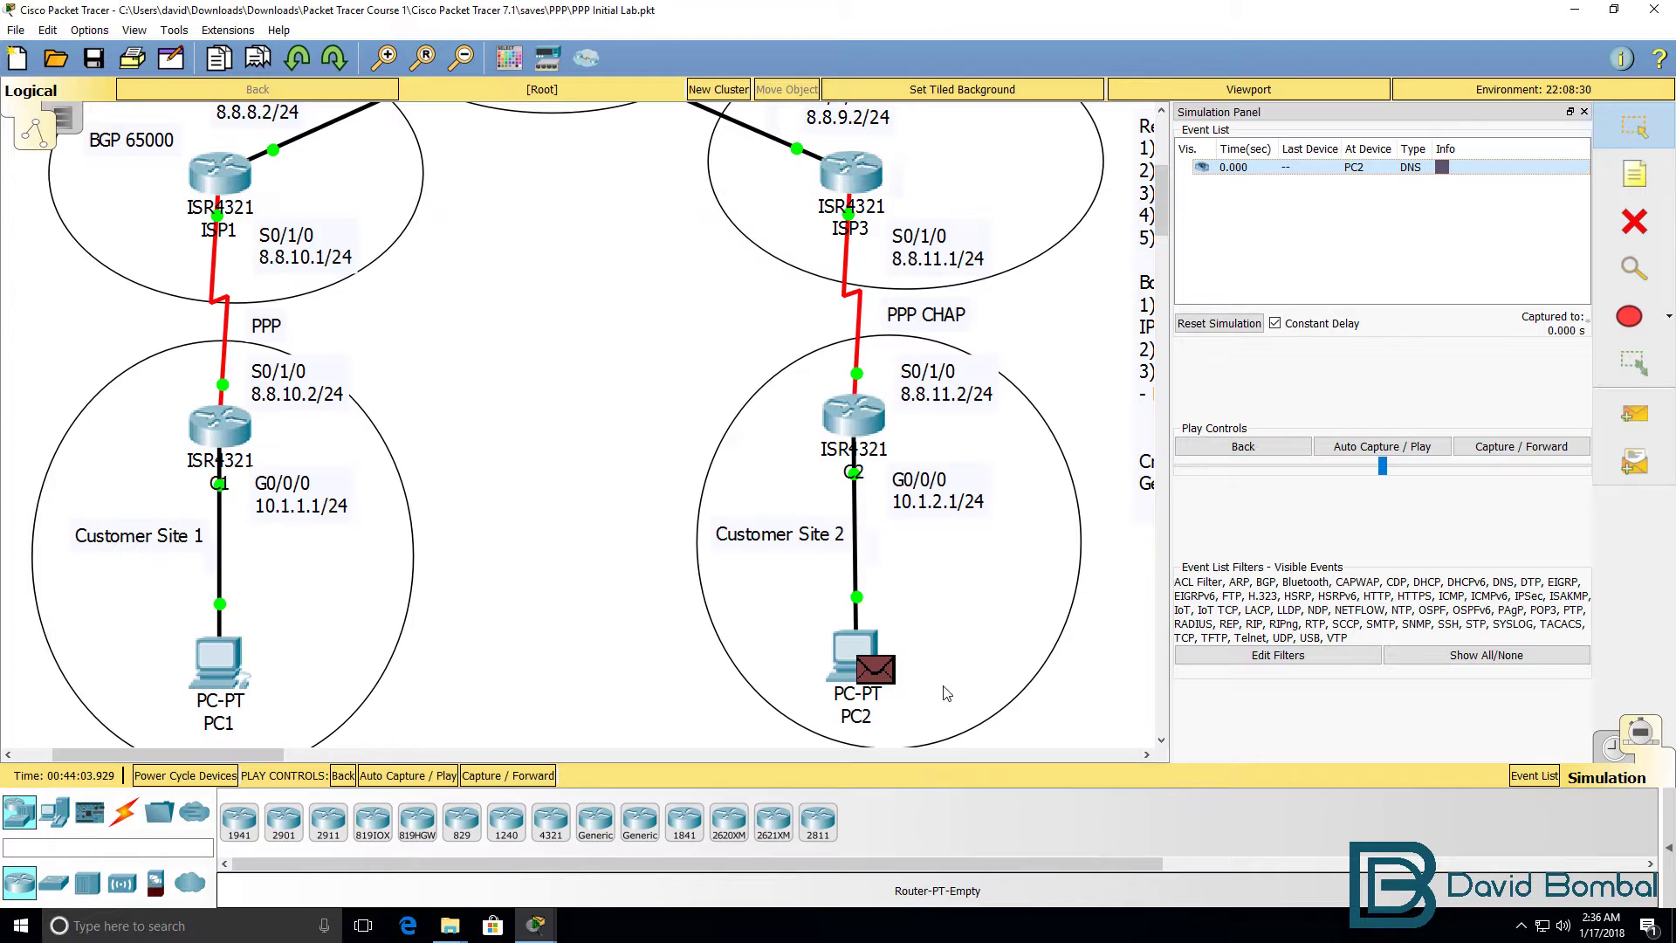
Open the DNS packet's details at PC2 in a widened PDU Information window
left_click(877, 671)
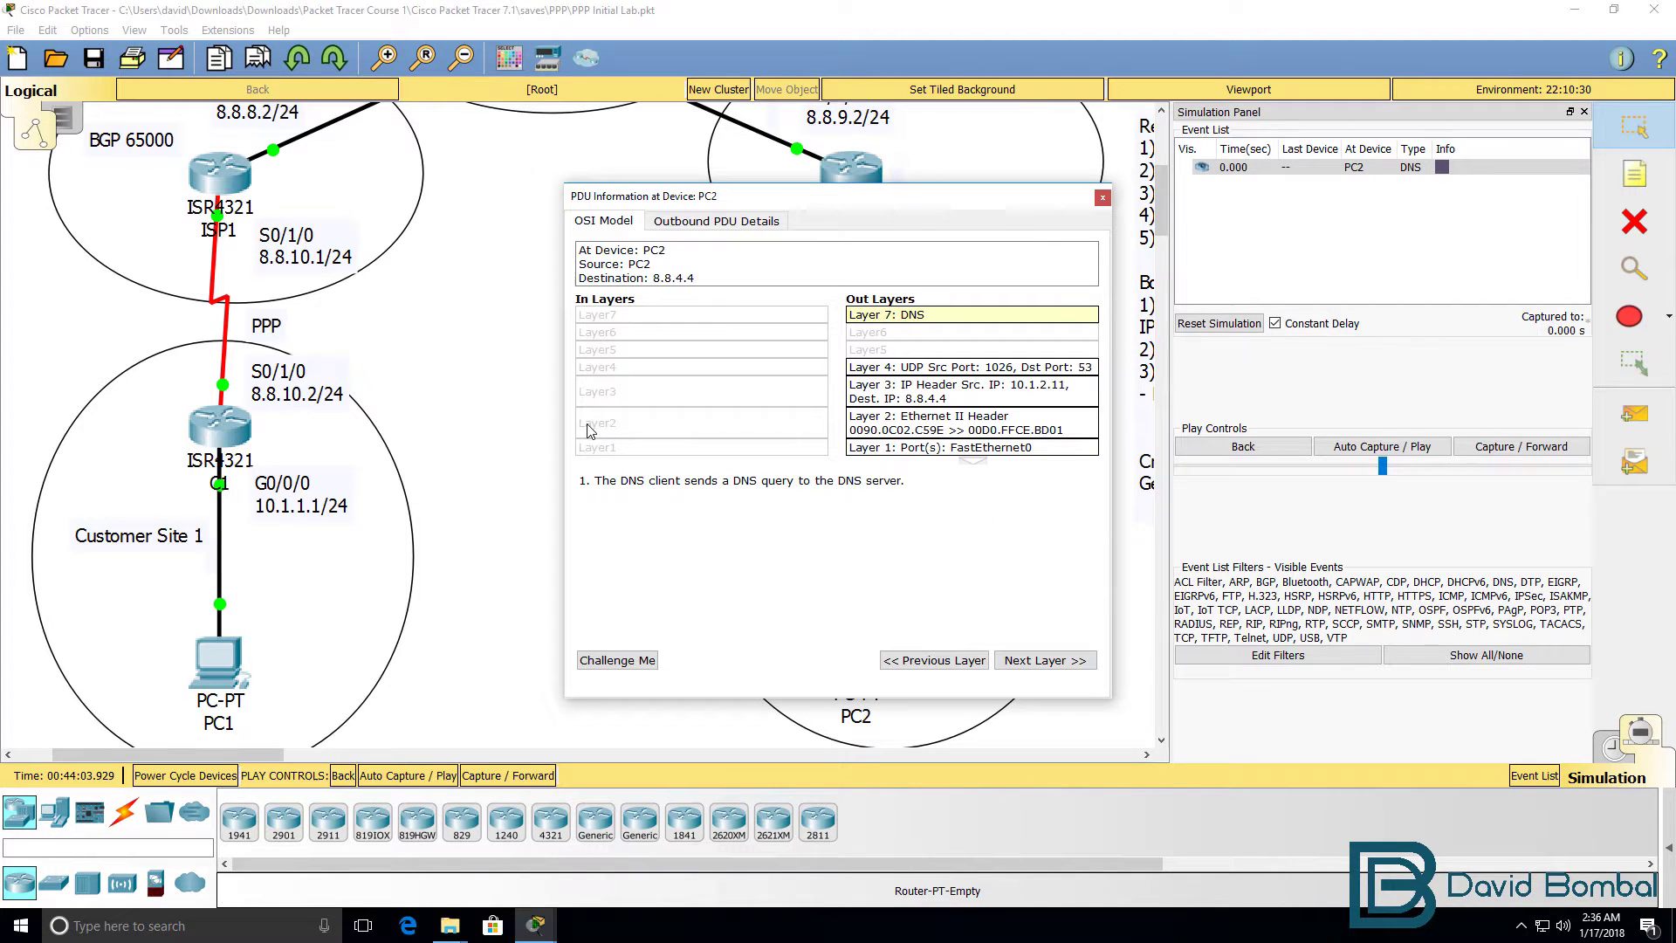
left_click_drag(562, 419, 224, 420)
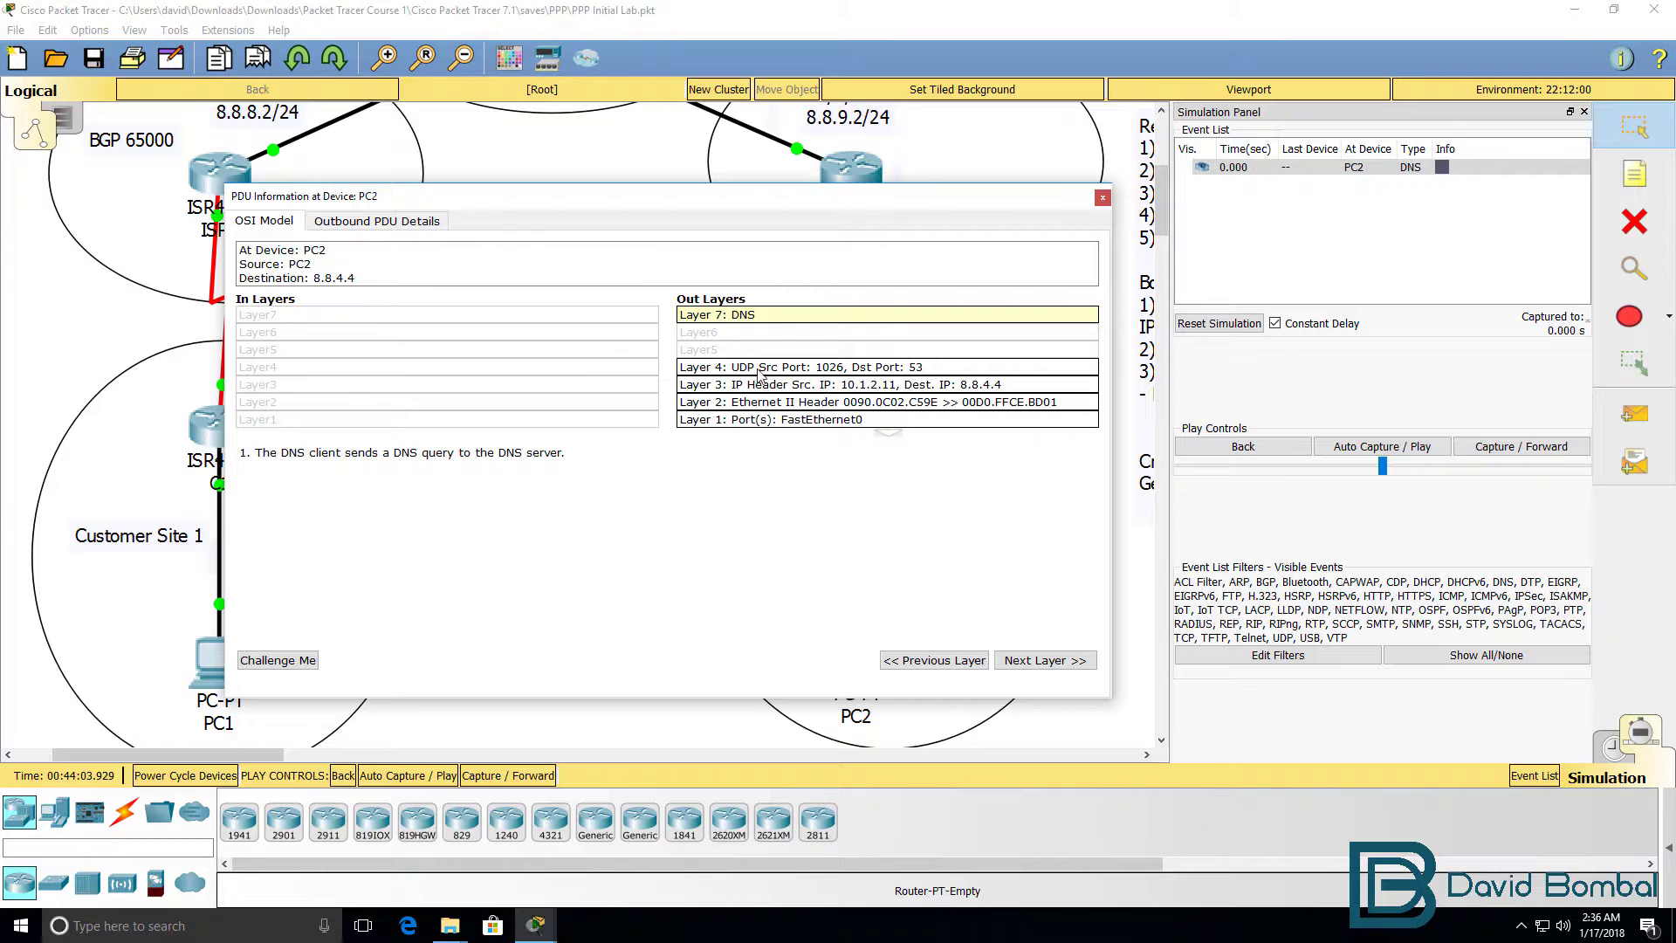
left_click(415, 222)
left_click(266, 222)
Review Outbound PDU Details: source 10.1.2.11, destination 8.8.4.4, DNS query for cisco.com
left_click(404, 225)
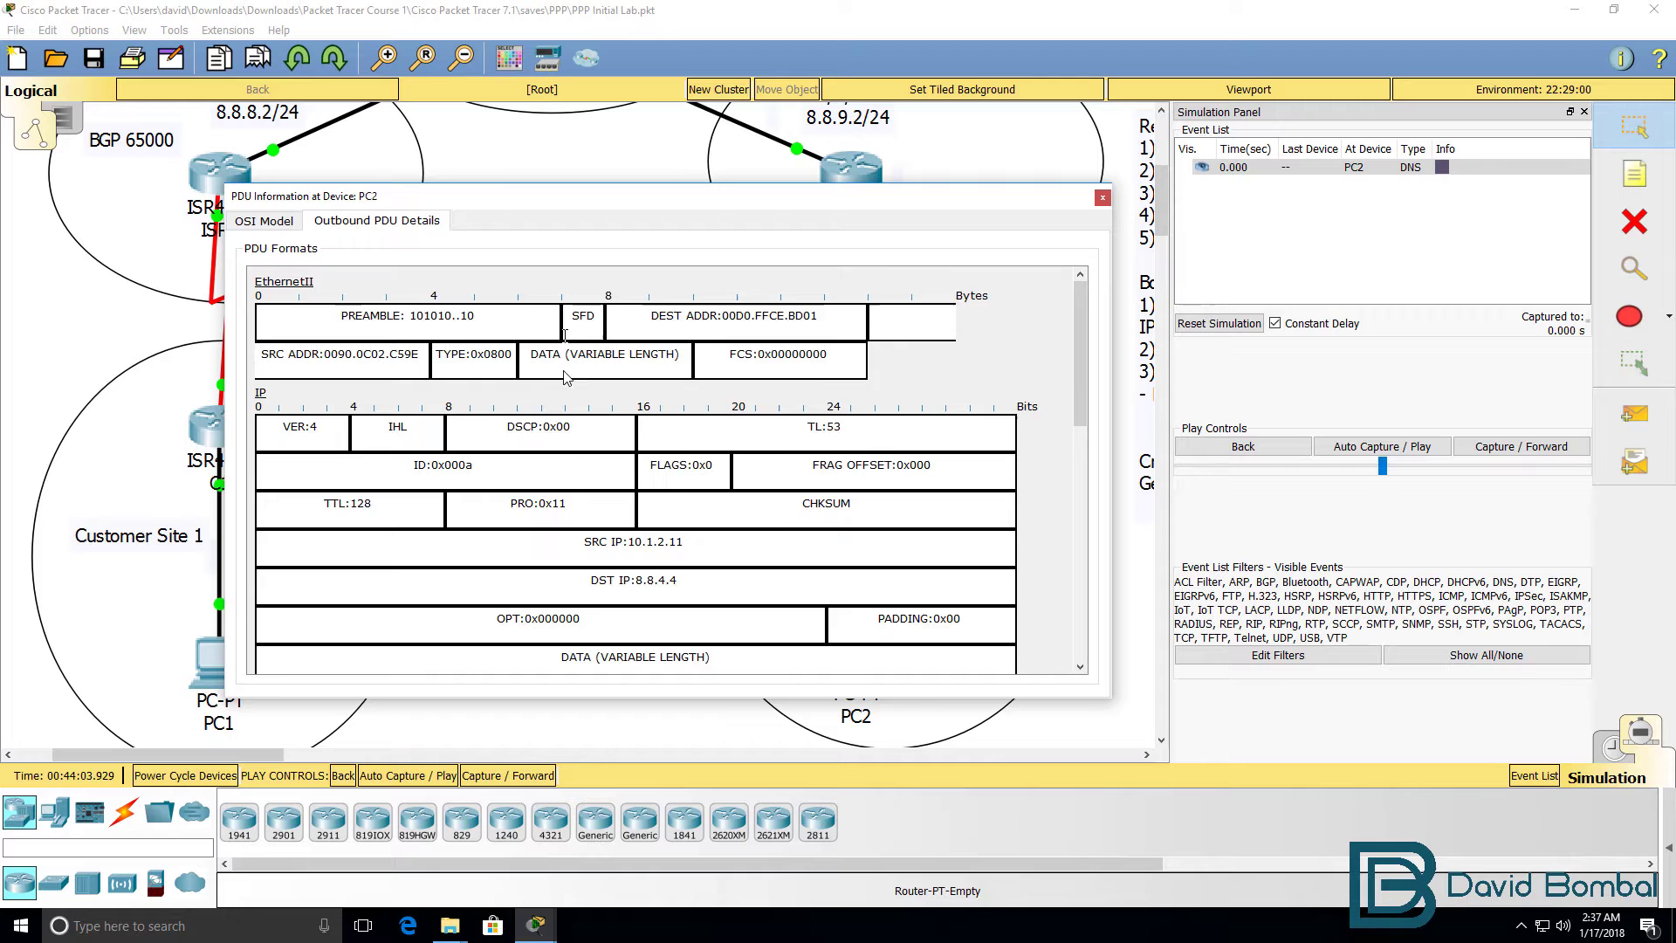
scroll(568, 404, "down", 1)
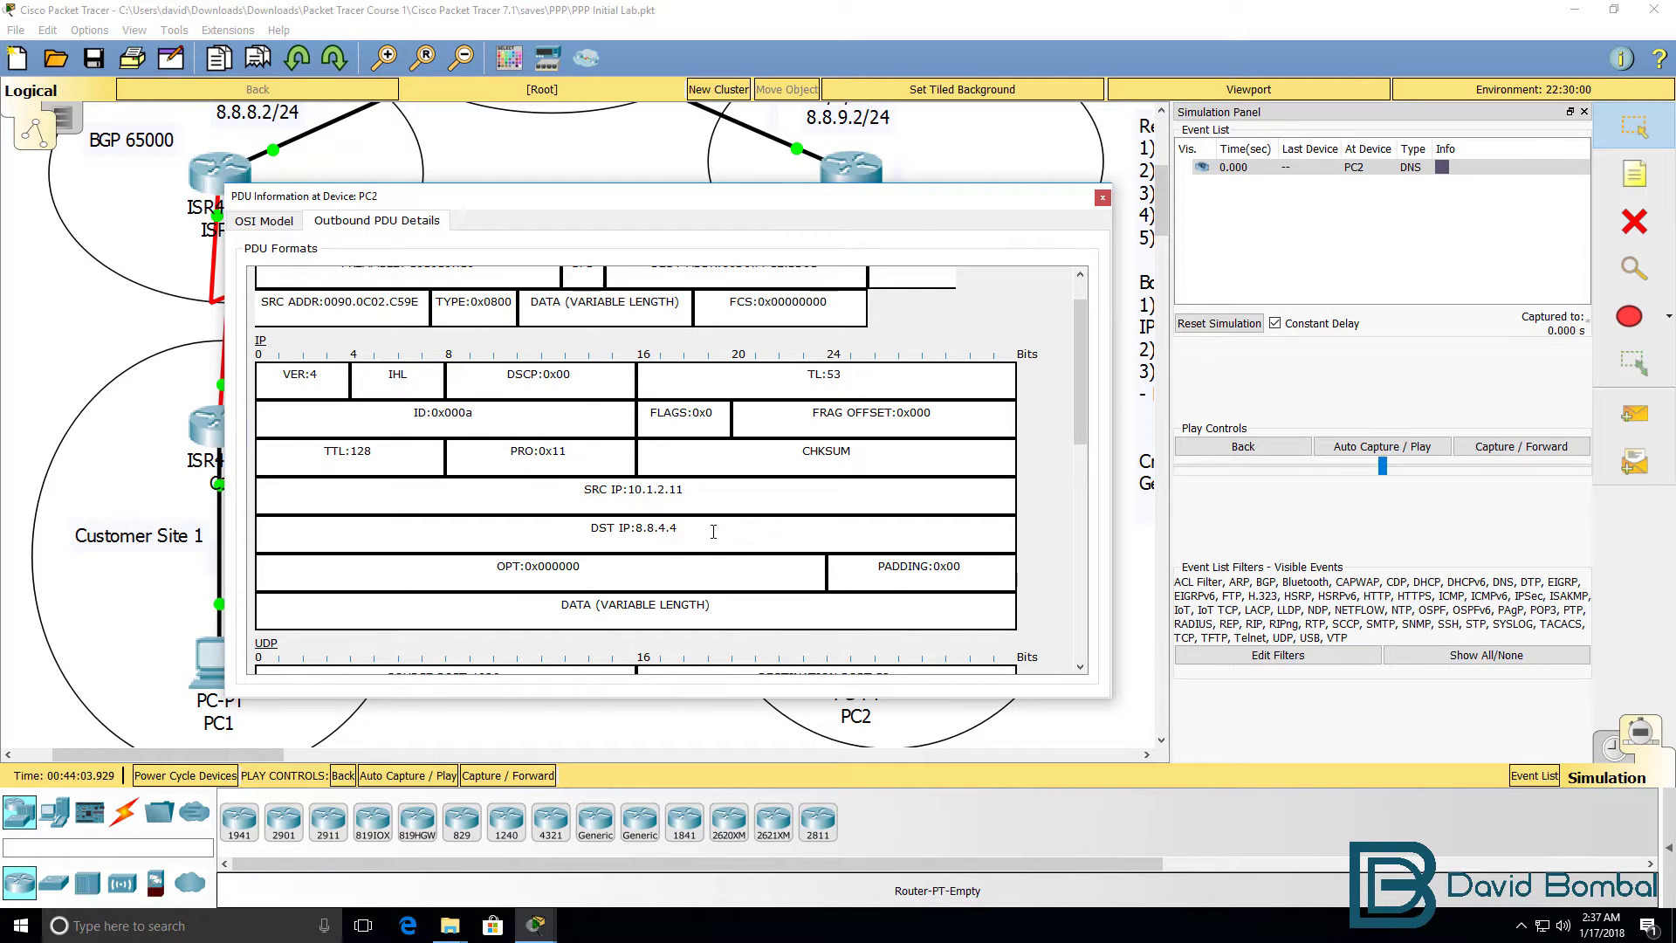
scroll(713, 532, "down", 2)
scroll(700, 494, "up", 3)
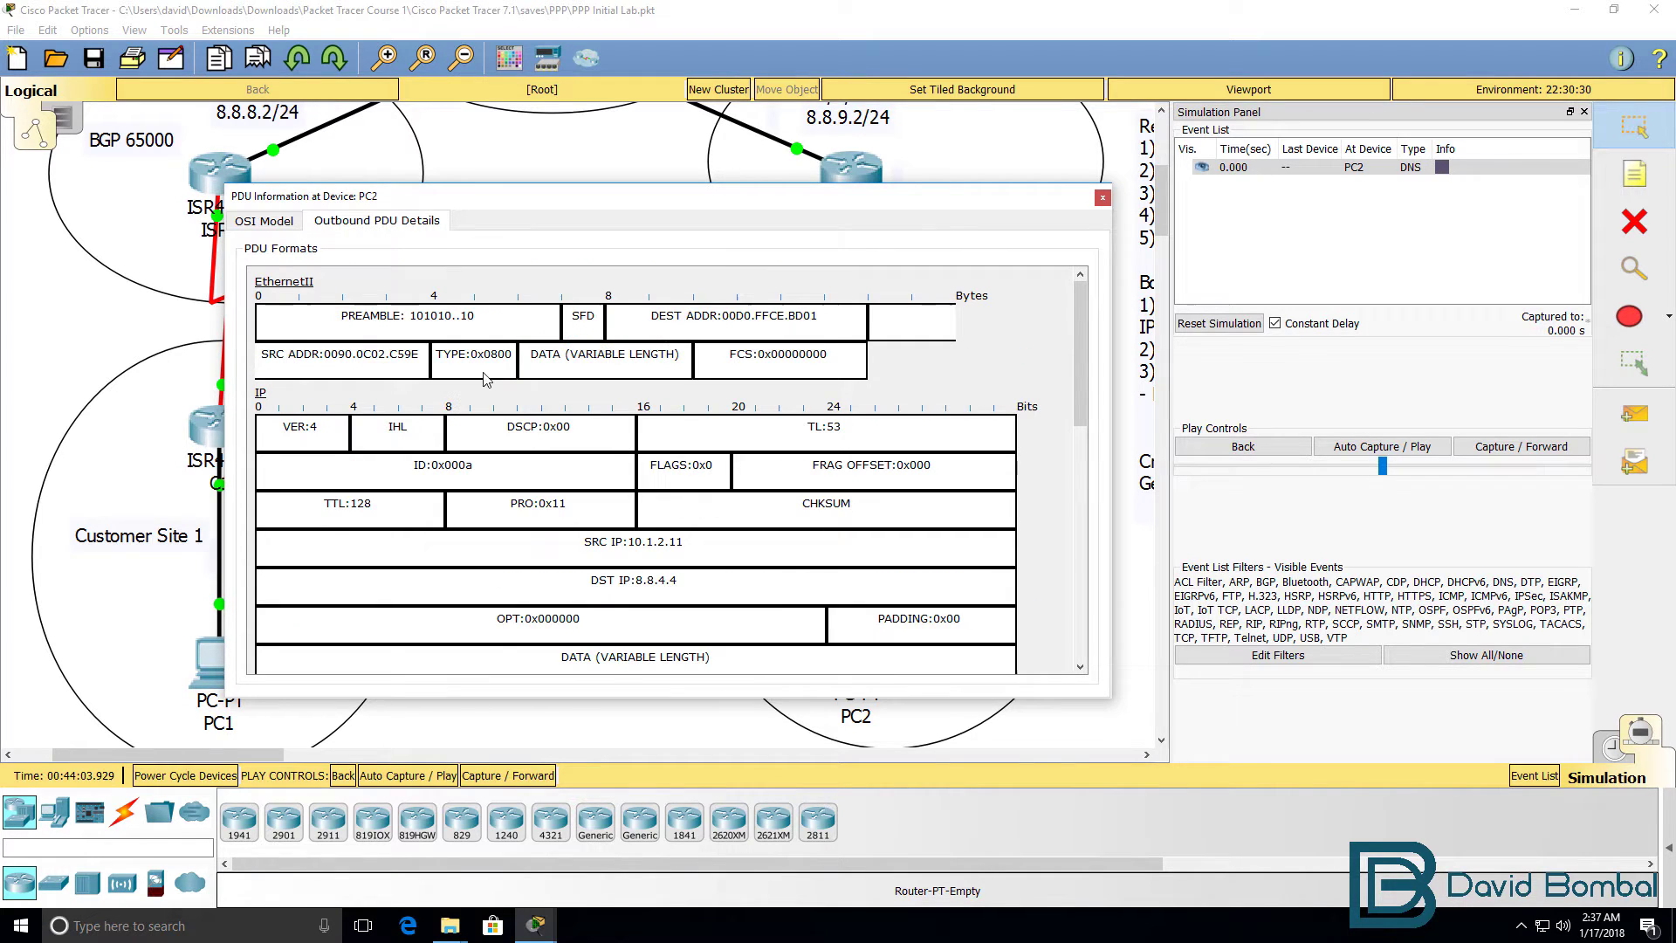
scroll(633, 460, "down", 8)
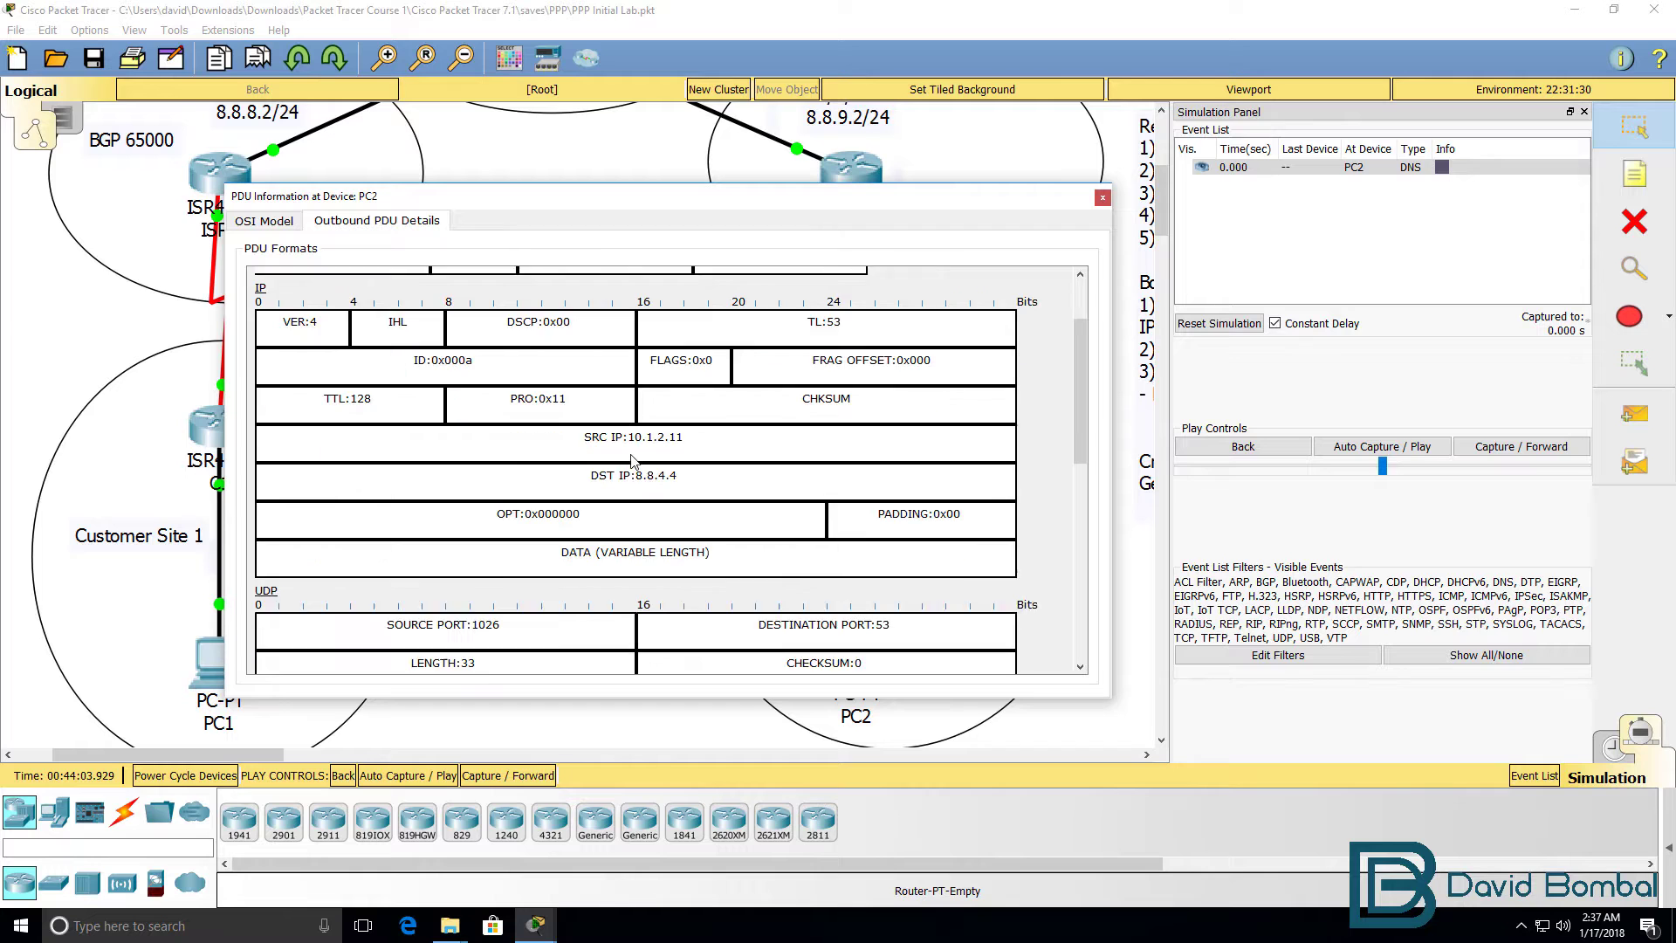
scroll(634, 460, "down", 3)
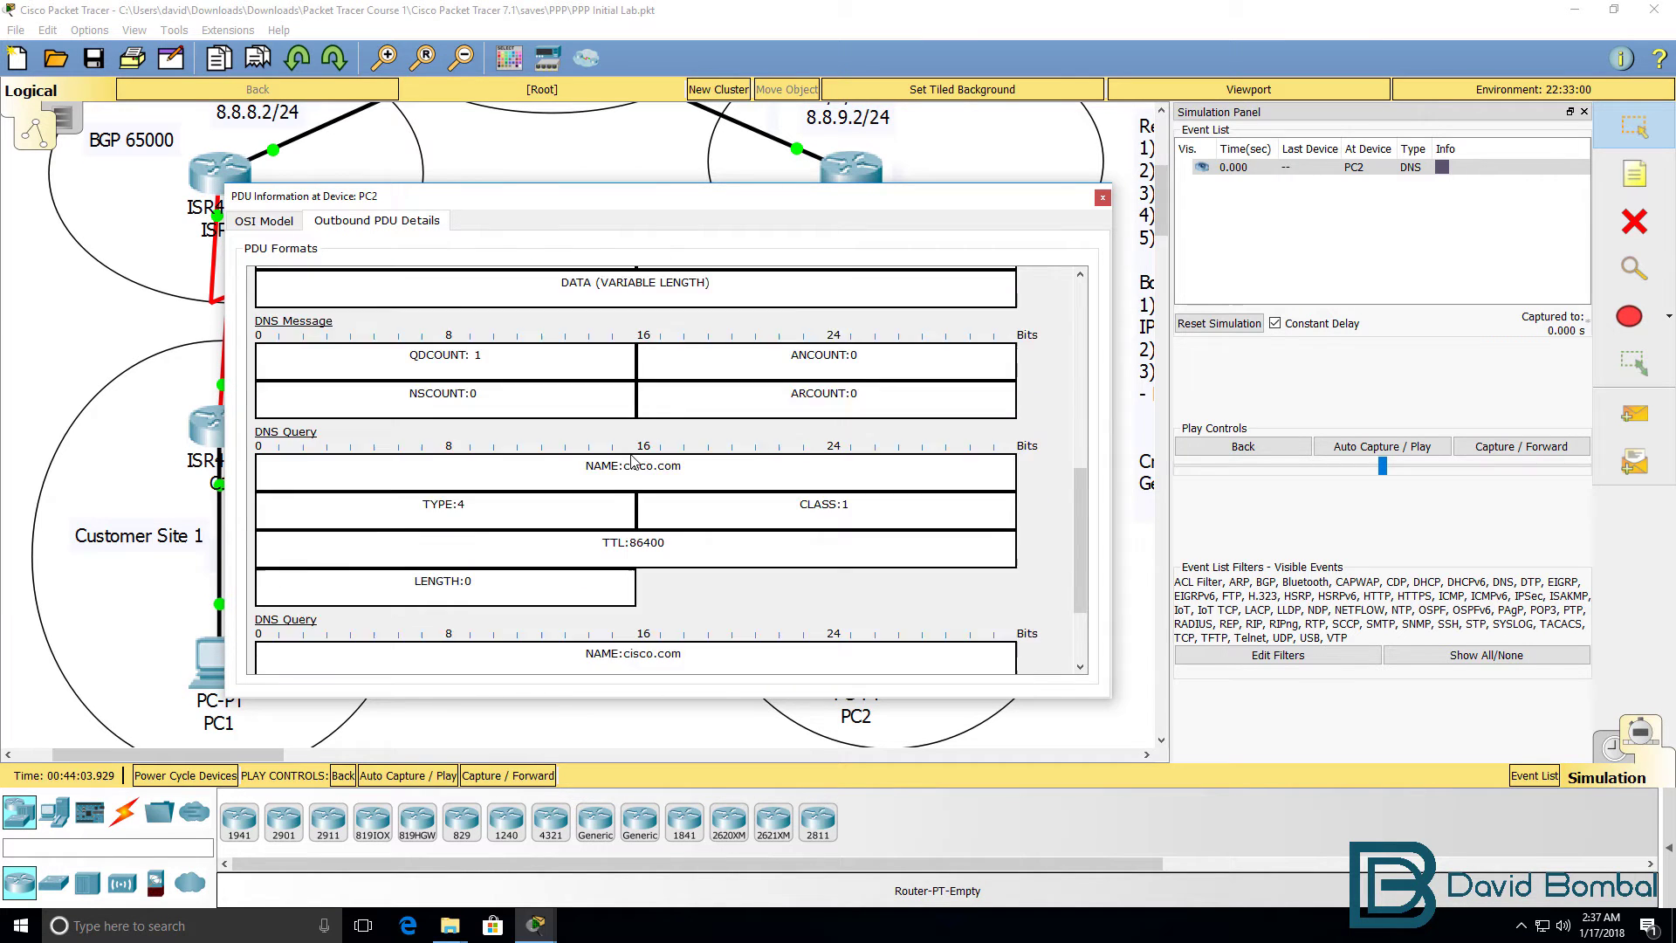
scroll(341, 392, "down", 1)
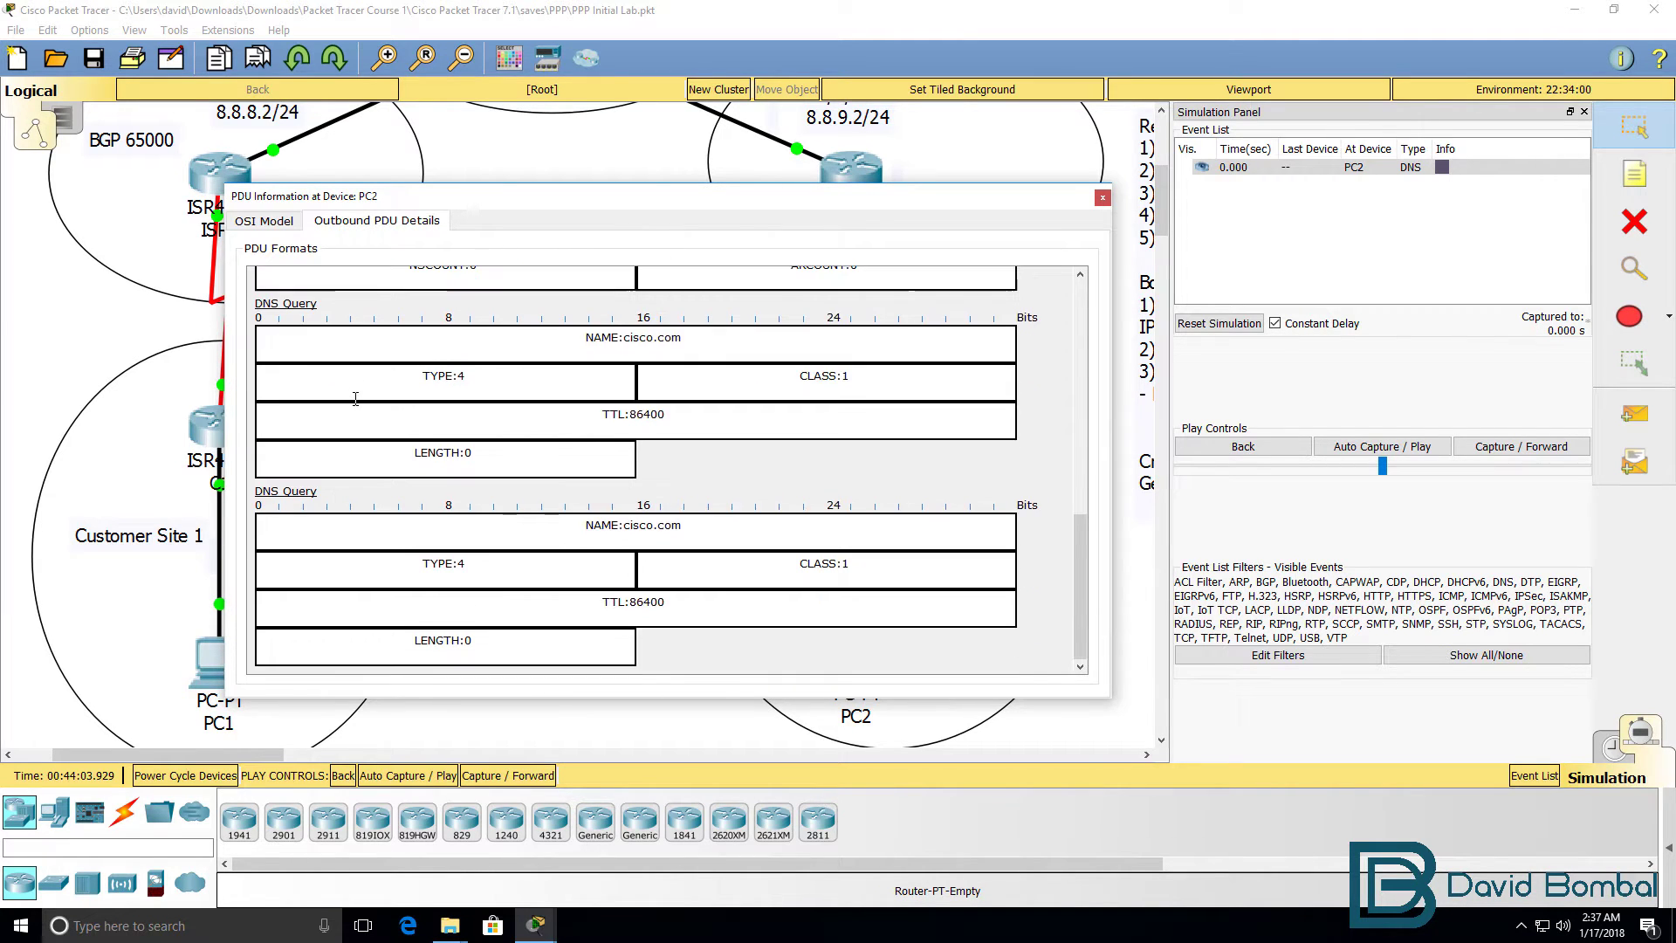
left_click_drag(676, 525, 541, 531)
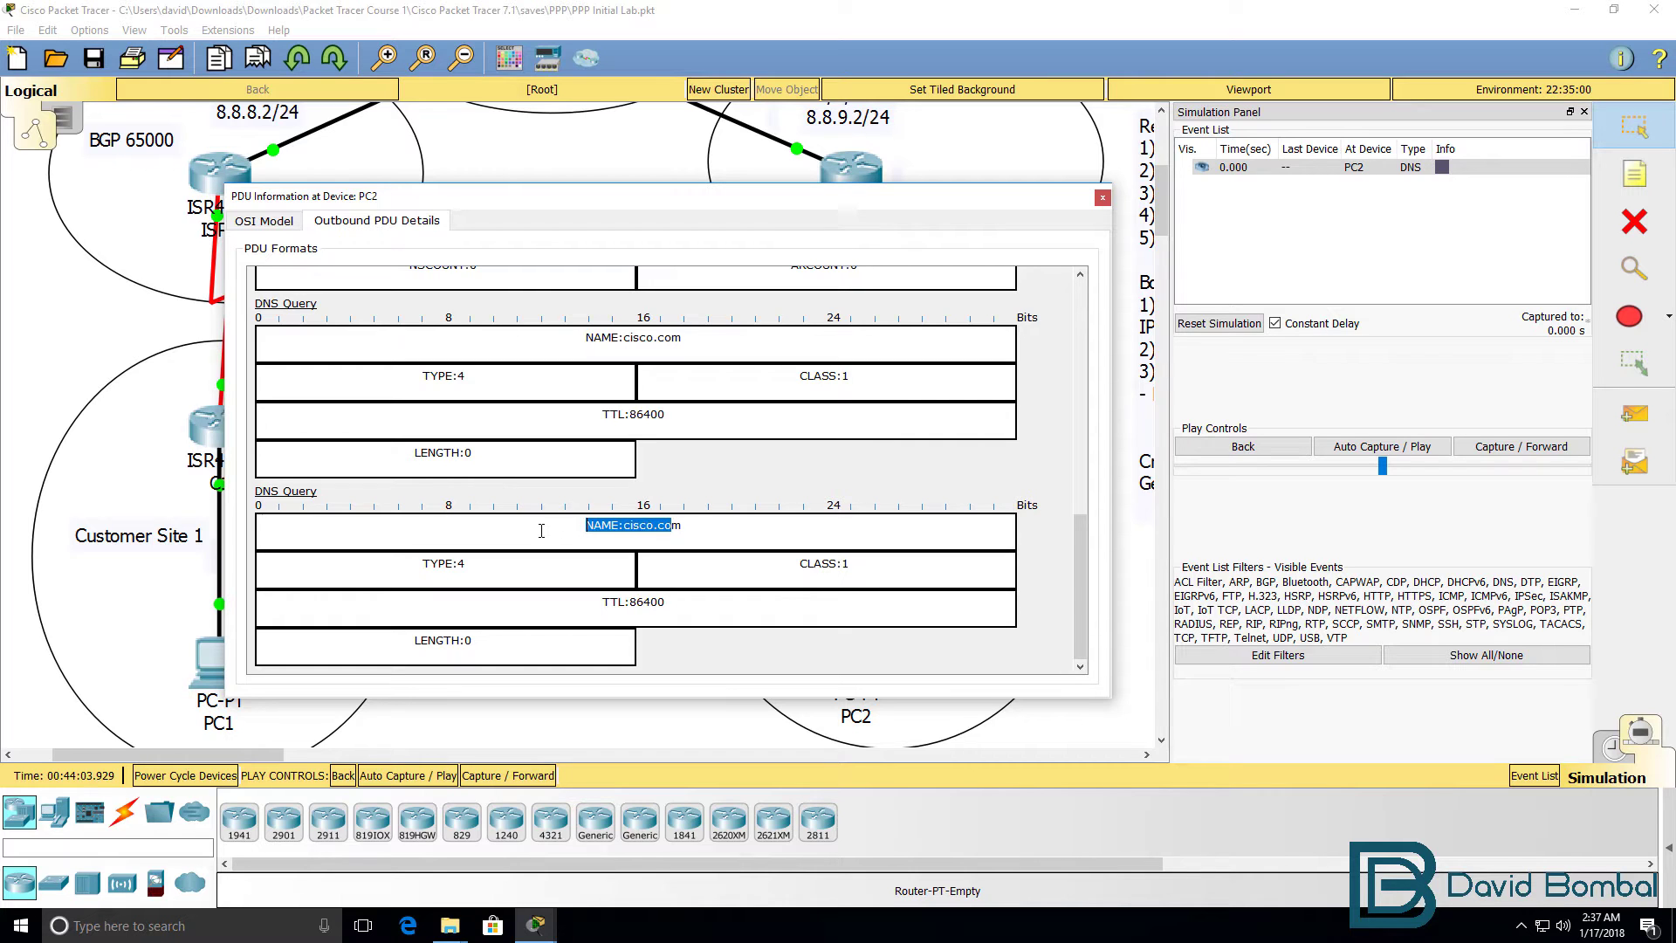
left_click_drag(879, 203, 501, 208)
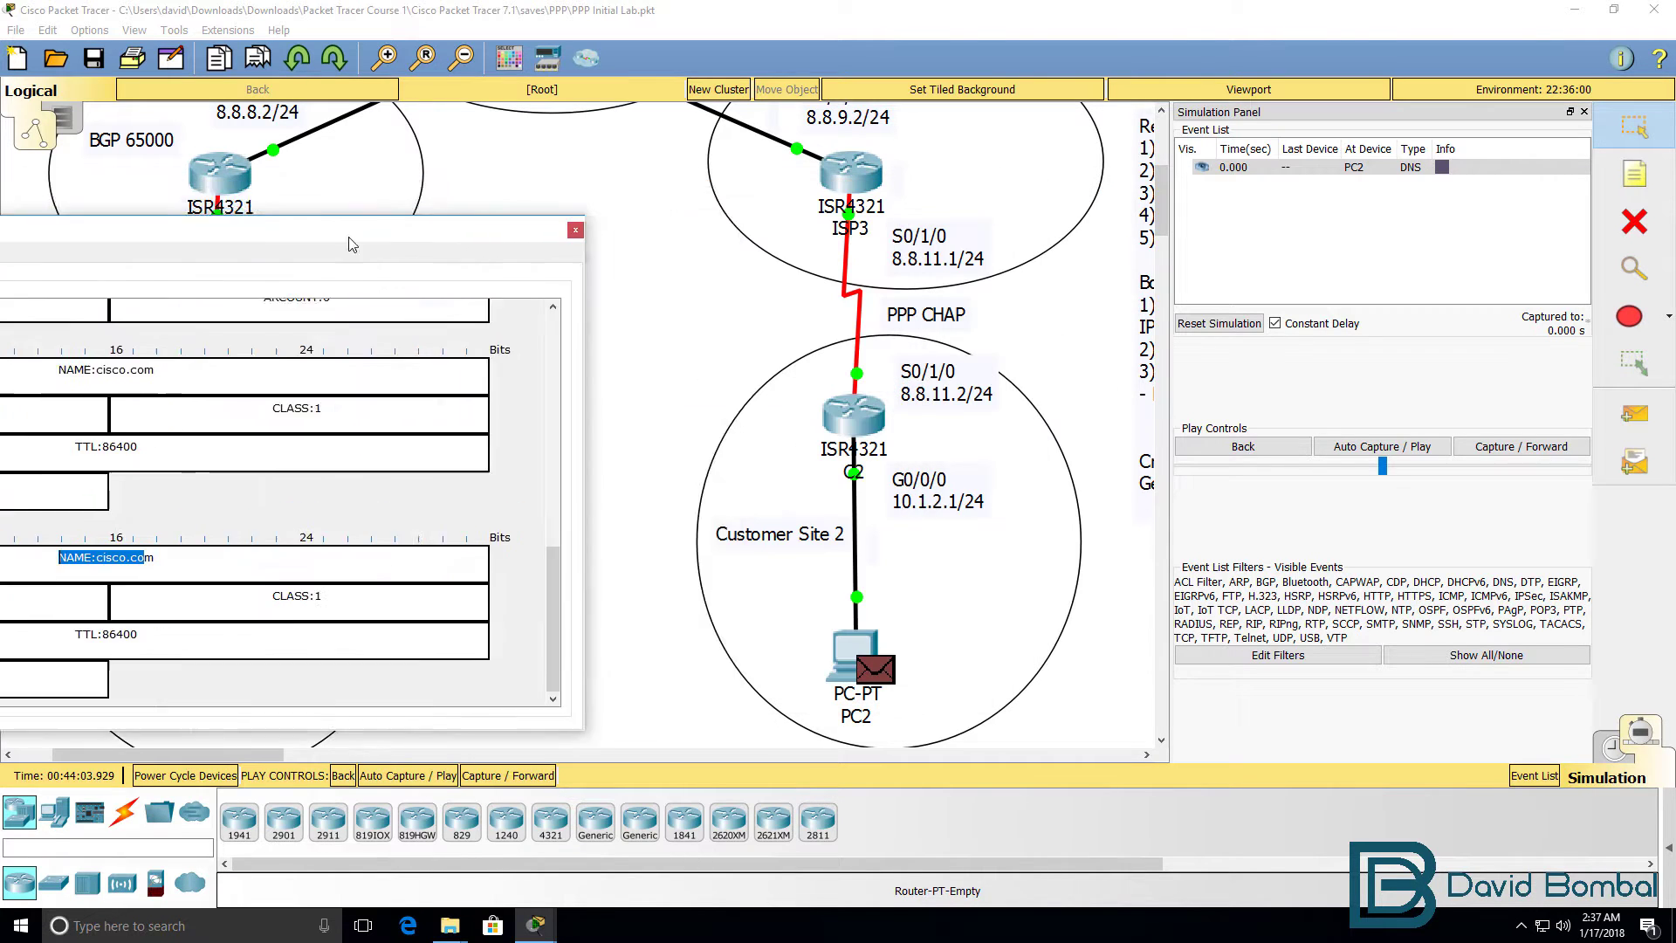
Forward the DNS query to C2 and check inbound source 10.1.2.11 and destination 8.8.4.4
left_click(1508, 446)
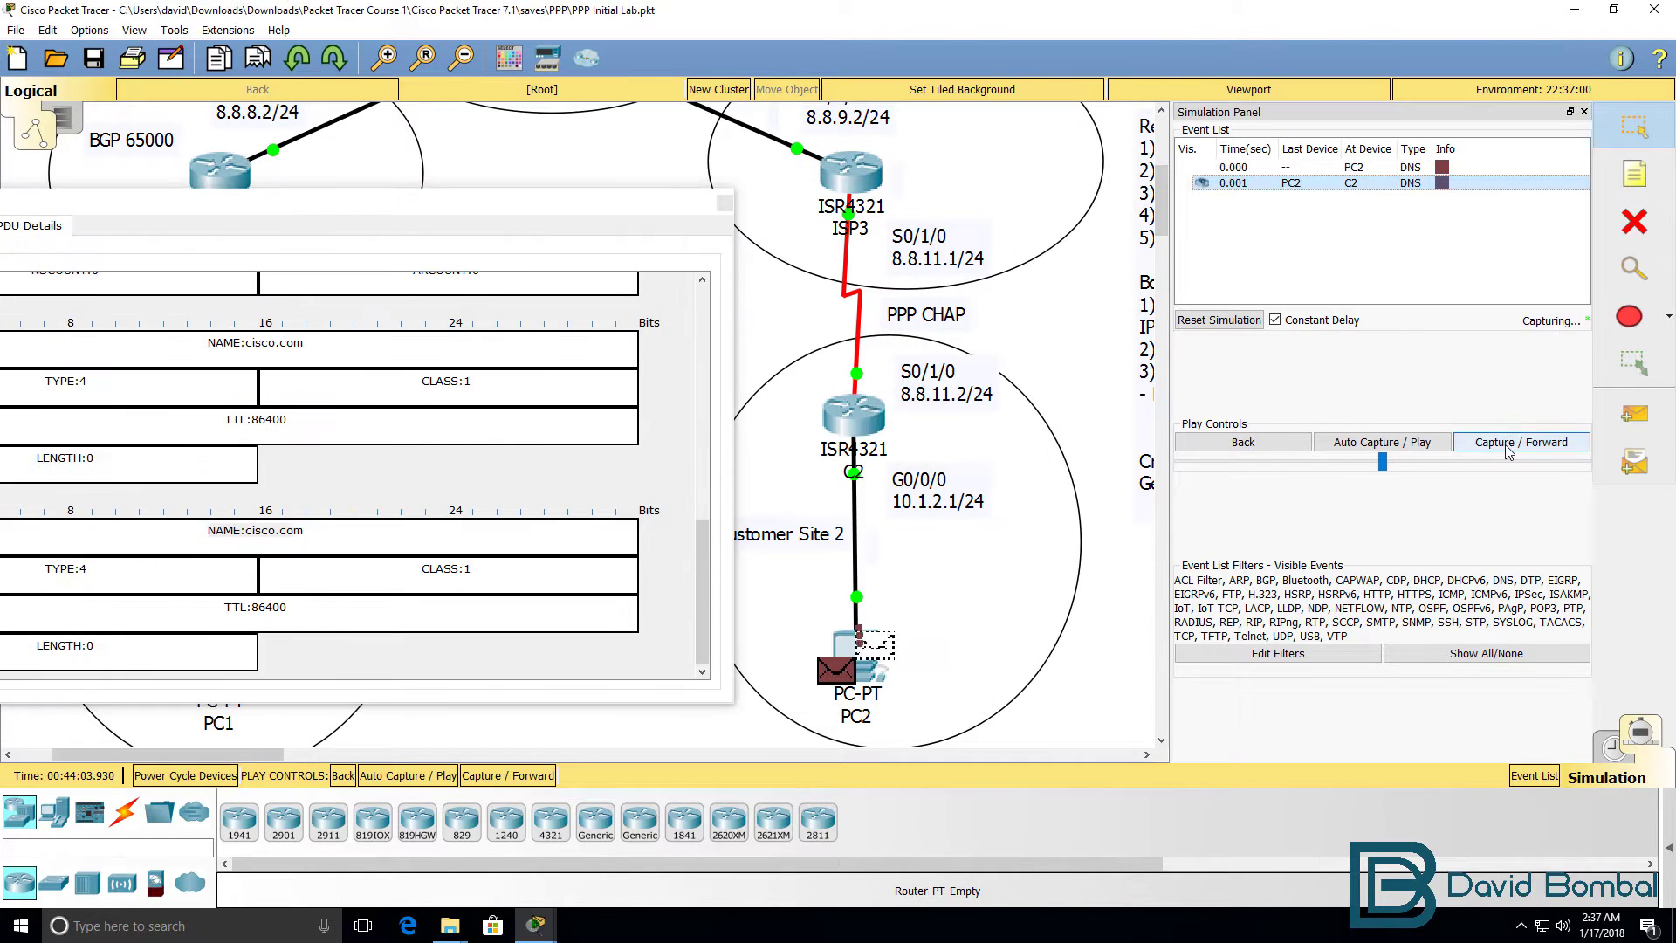
left_click(879, 428)
left_click_drag(1179, 174, 280, 198)
left_click(349, 223)
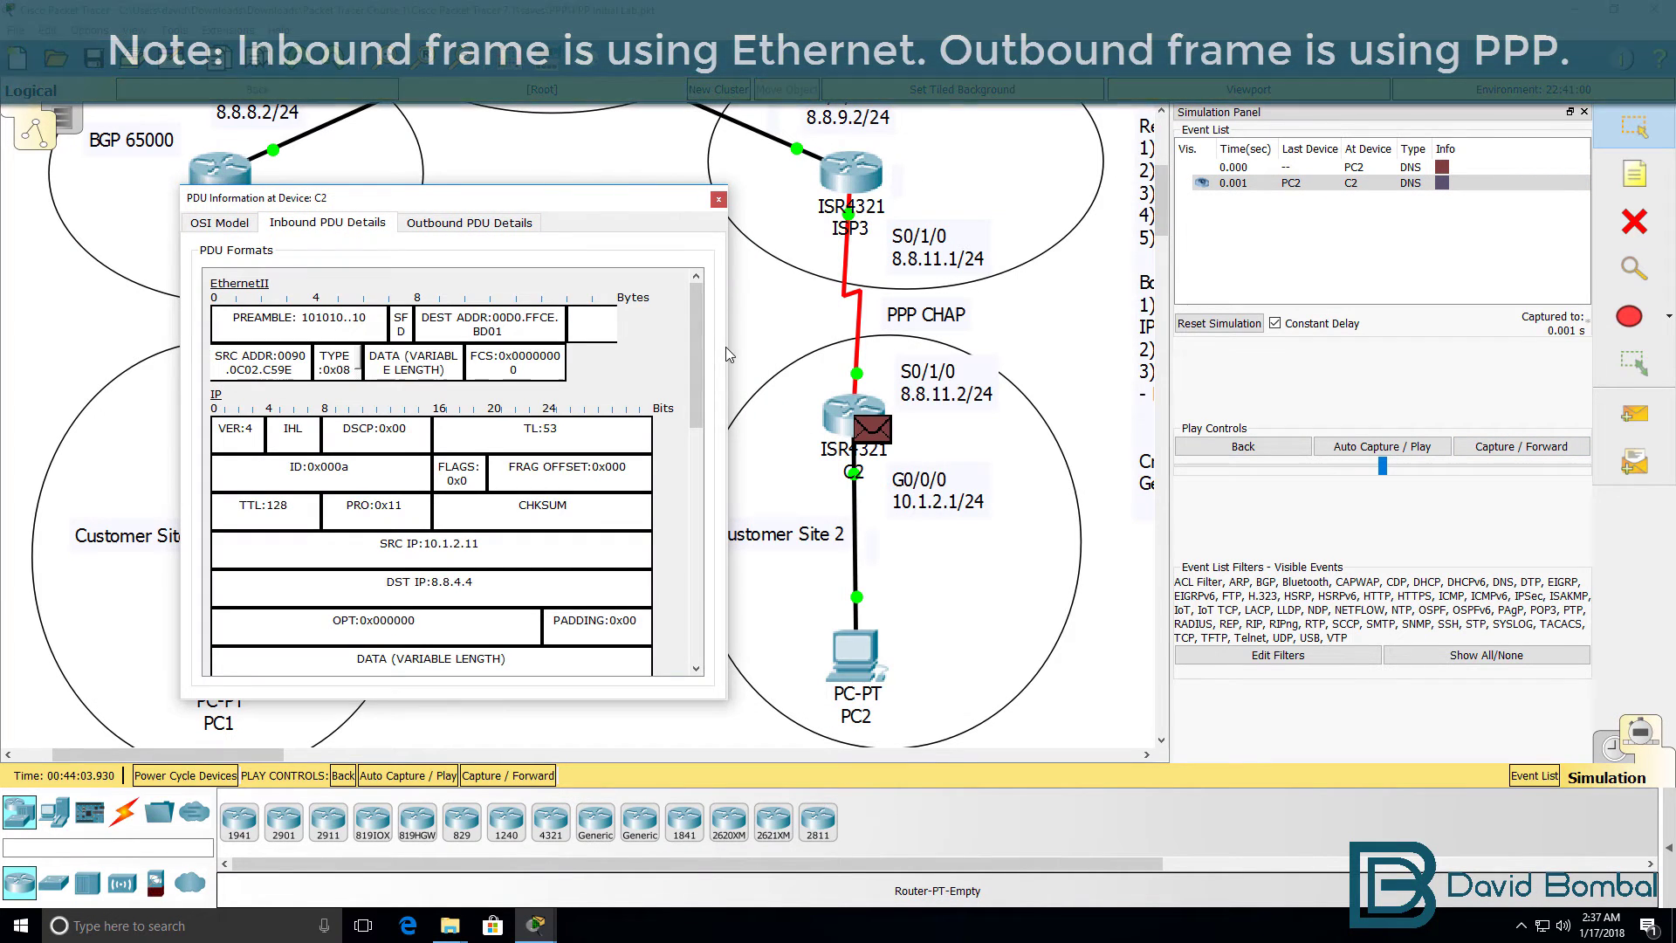
left_click_drag(729, 361, 1193, 361)
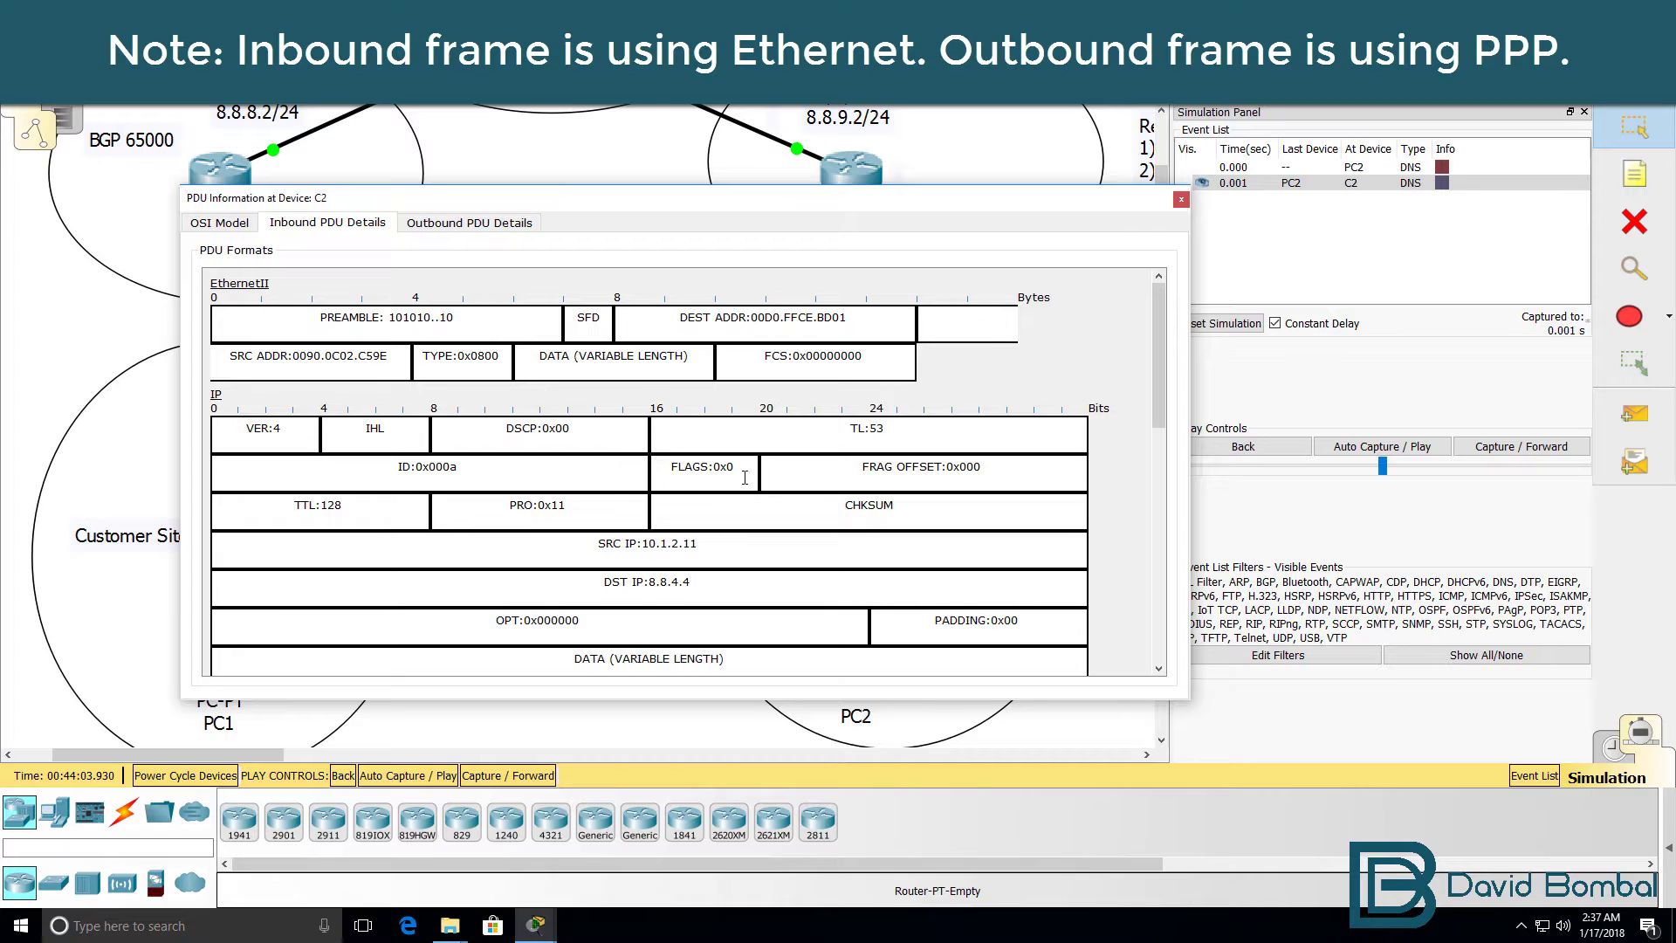
left_click_drag(708, 550, 564, 550)
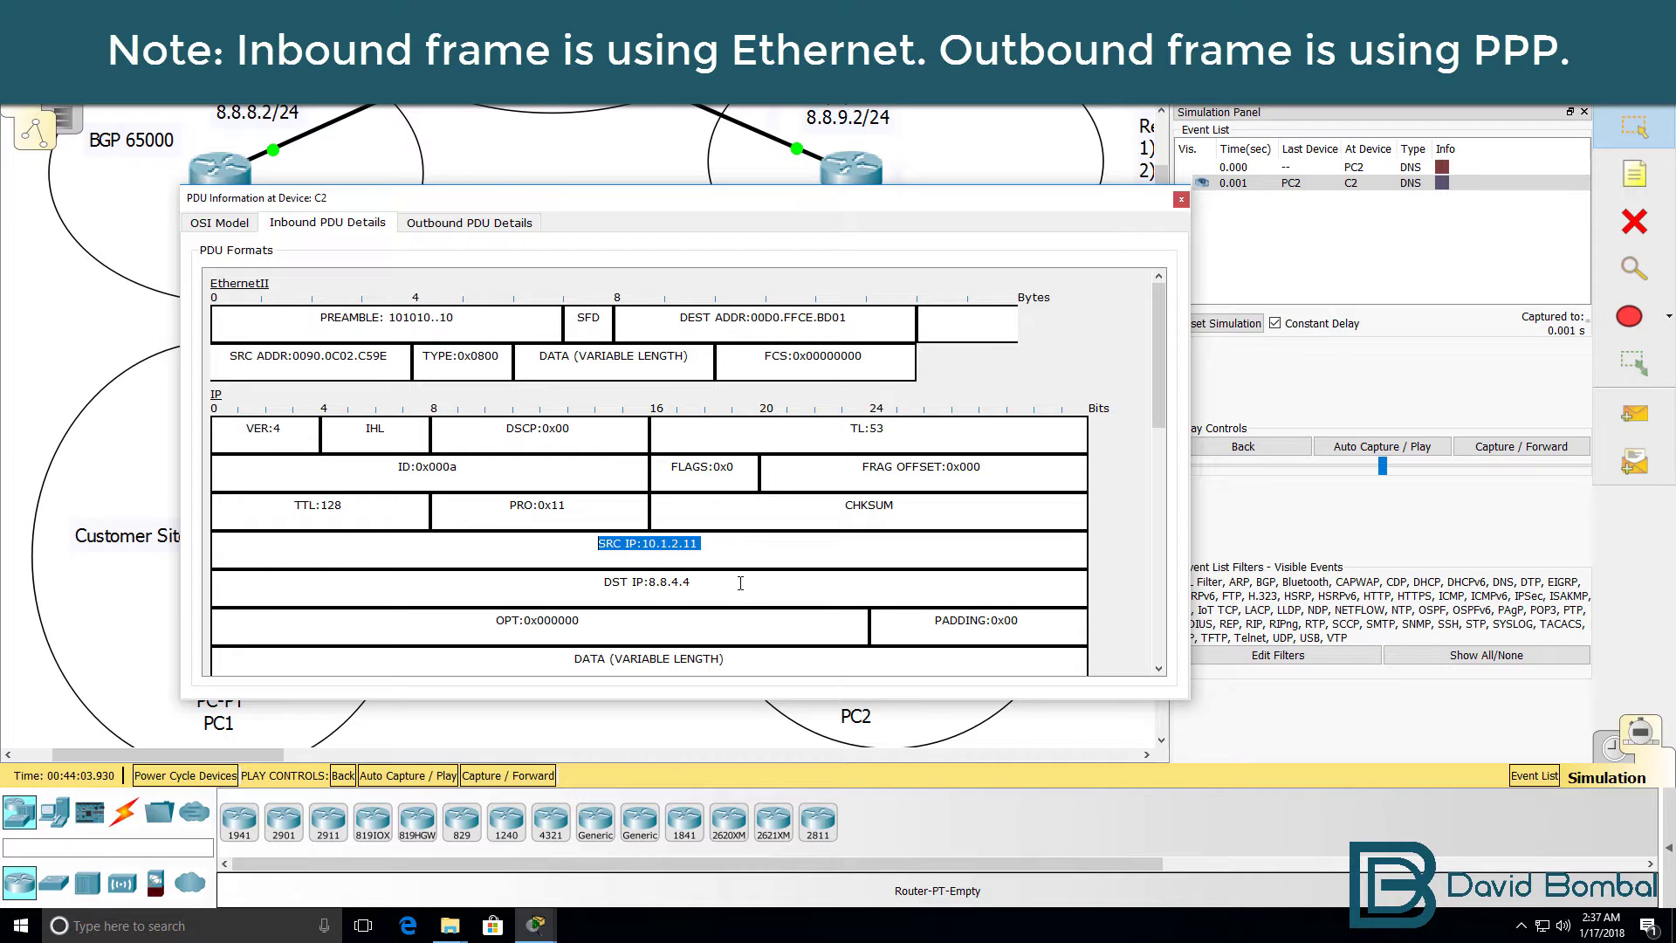
left_click_drag(740, 584, 605, 585)
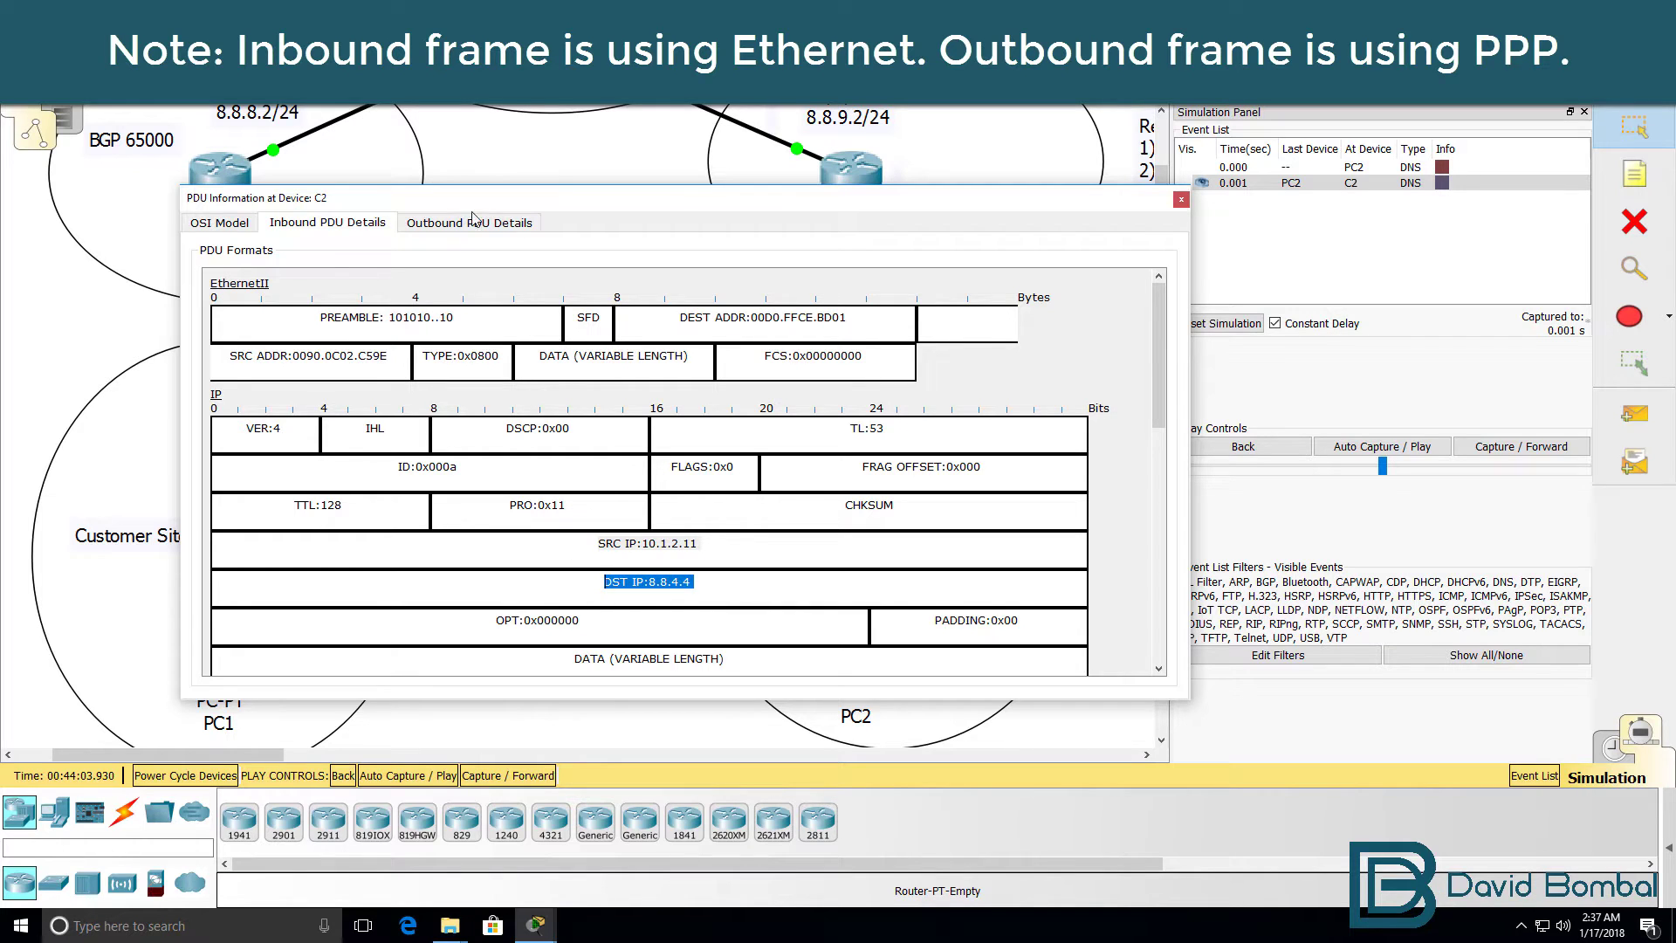
Compare C2's outbound PPP source 8.8.11.2 with the inbound Ethernet source 10.1.2.11
left_click(513, 212)
left_click_drag(513, 211, 637, 474)
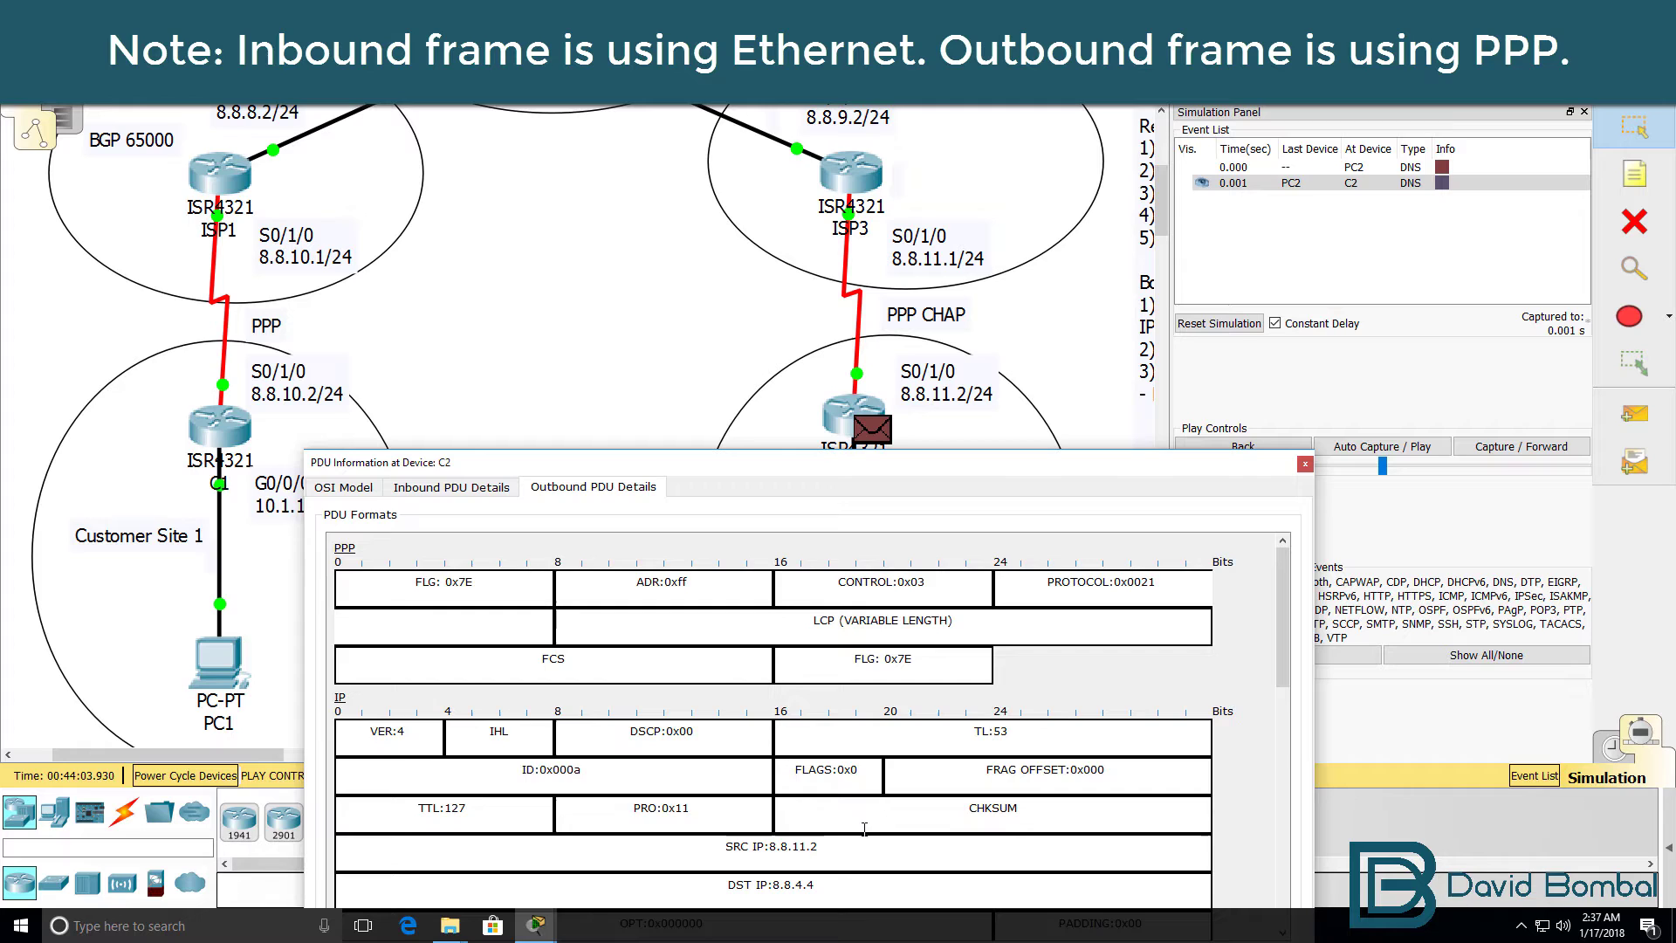
left_click_drag(821, 846, 723, 846)
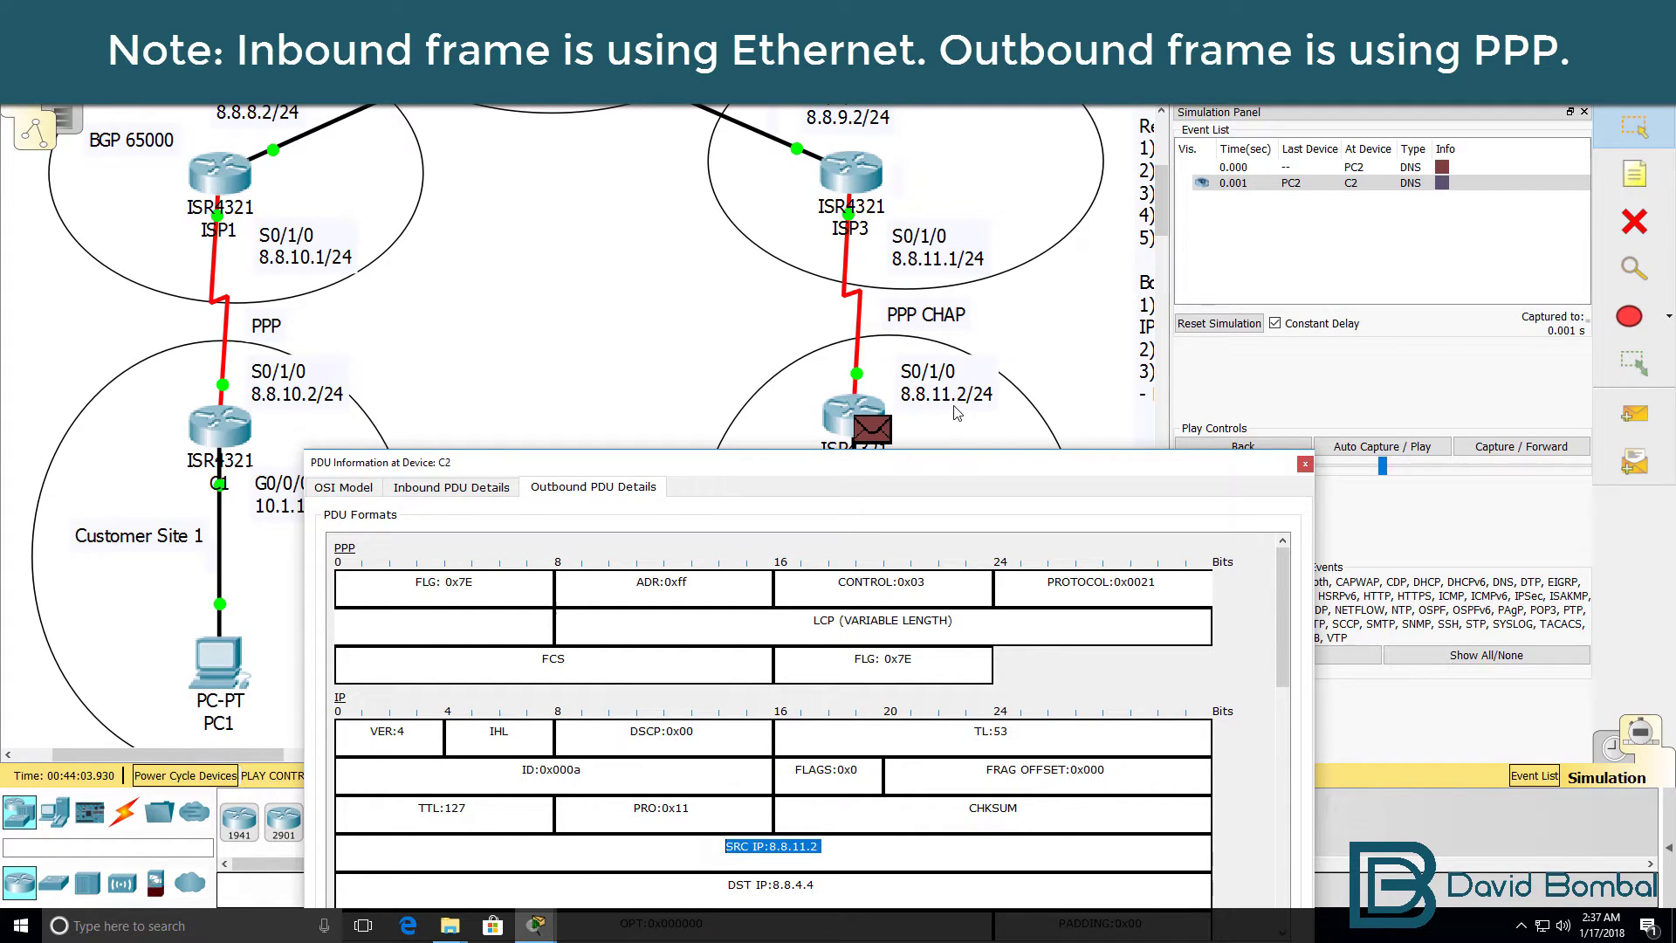
left_click(494, 487)
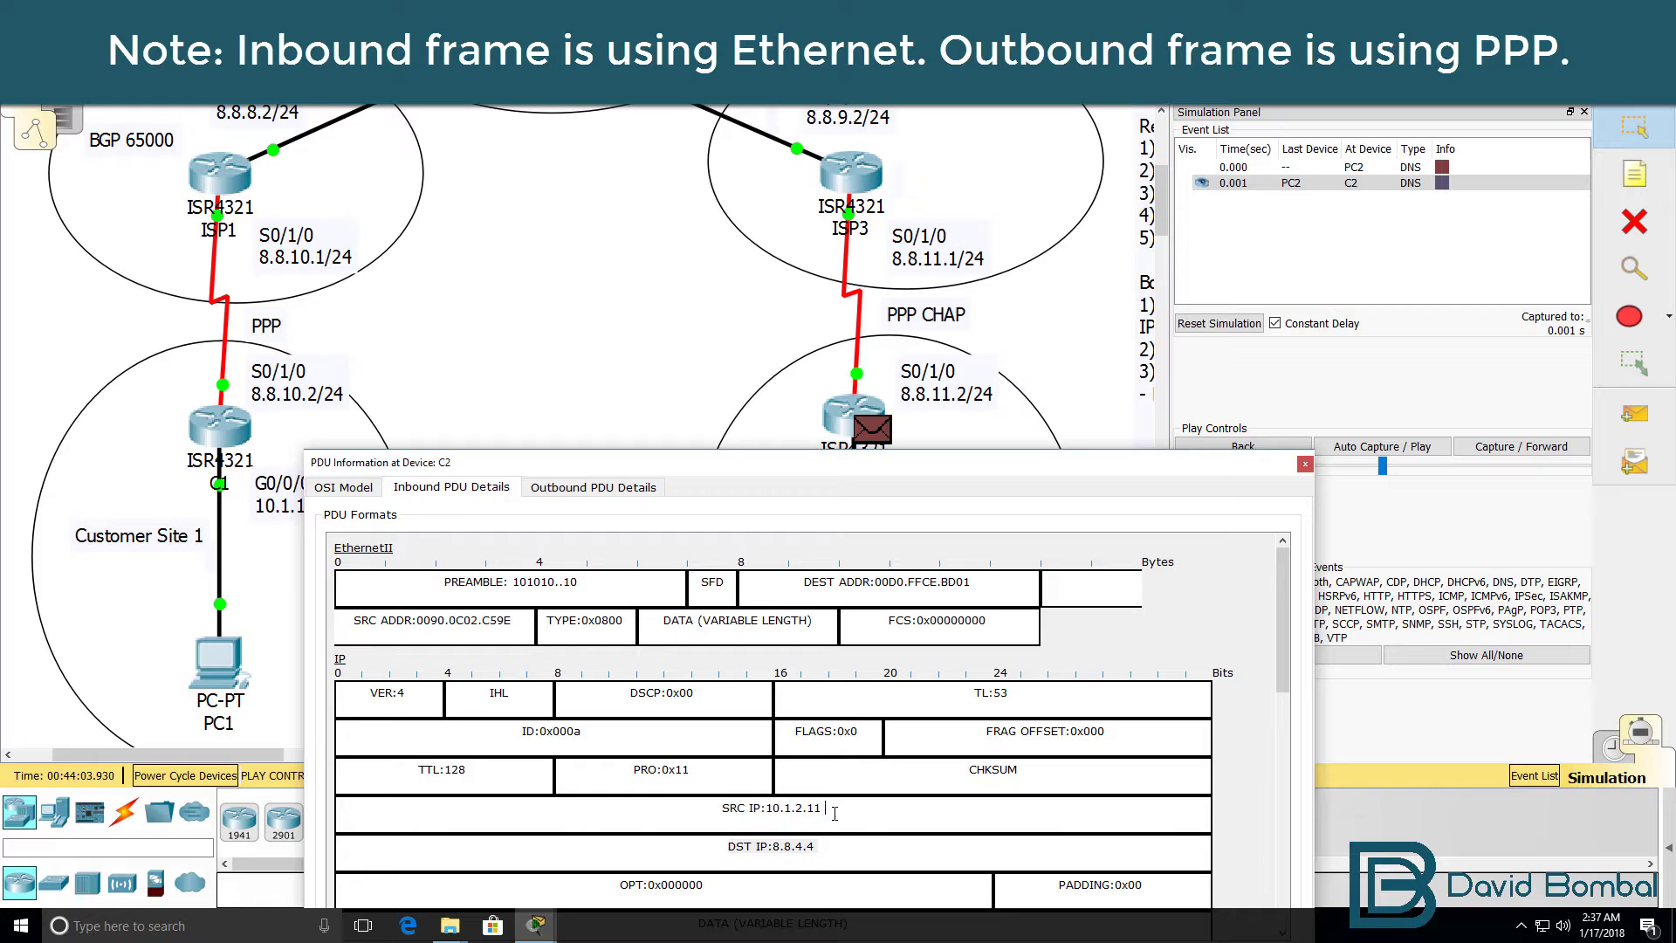
left_click_drag(834, 813, 676, 802)
left_click(597, 492)
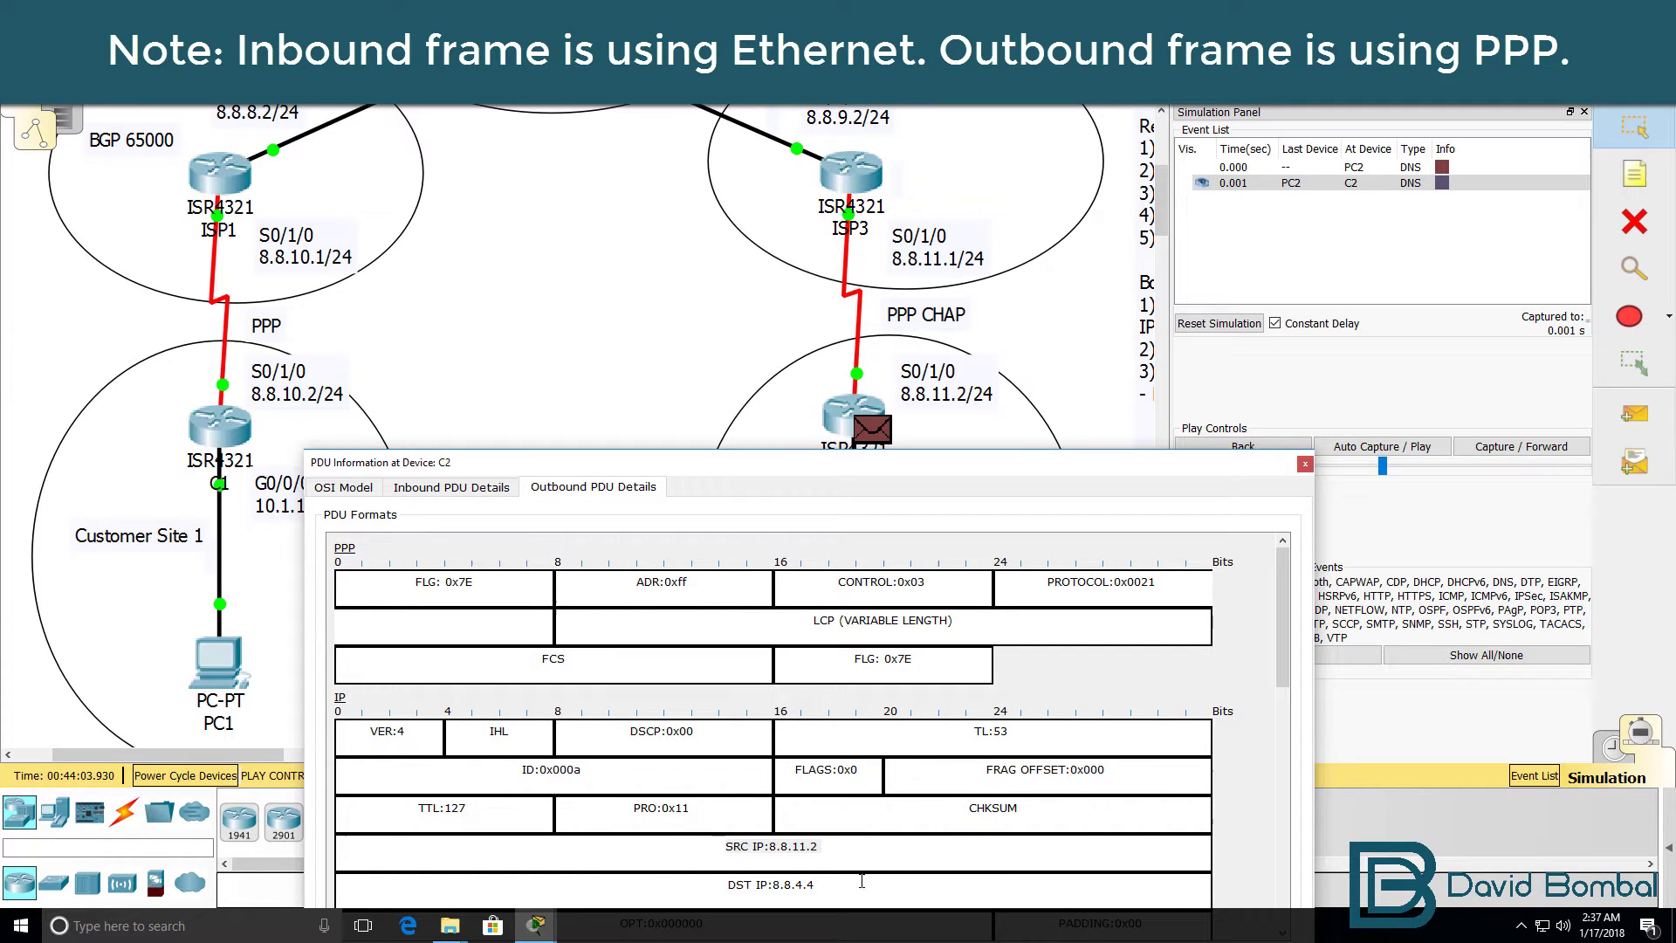
left_click_drag(849, 858, 625, 848)
Forward the query to ISP3 and confirm inbound PPP and outbound Ethernet both carry 8.8.11.2 to 8.8.4.4
left_click(1522, 451)
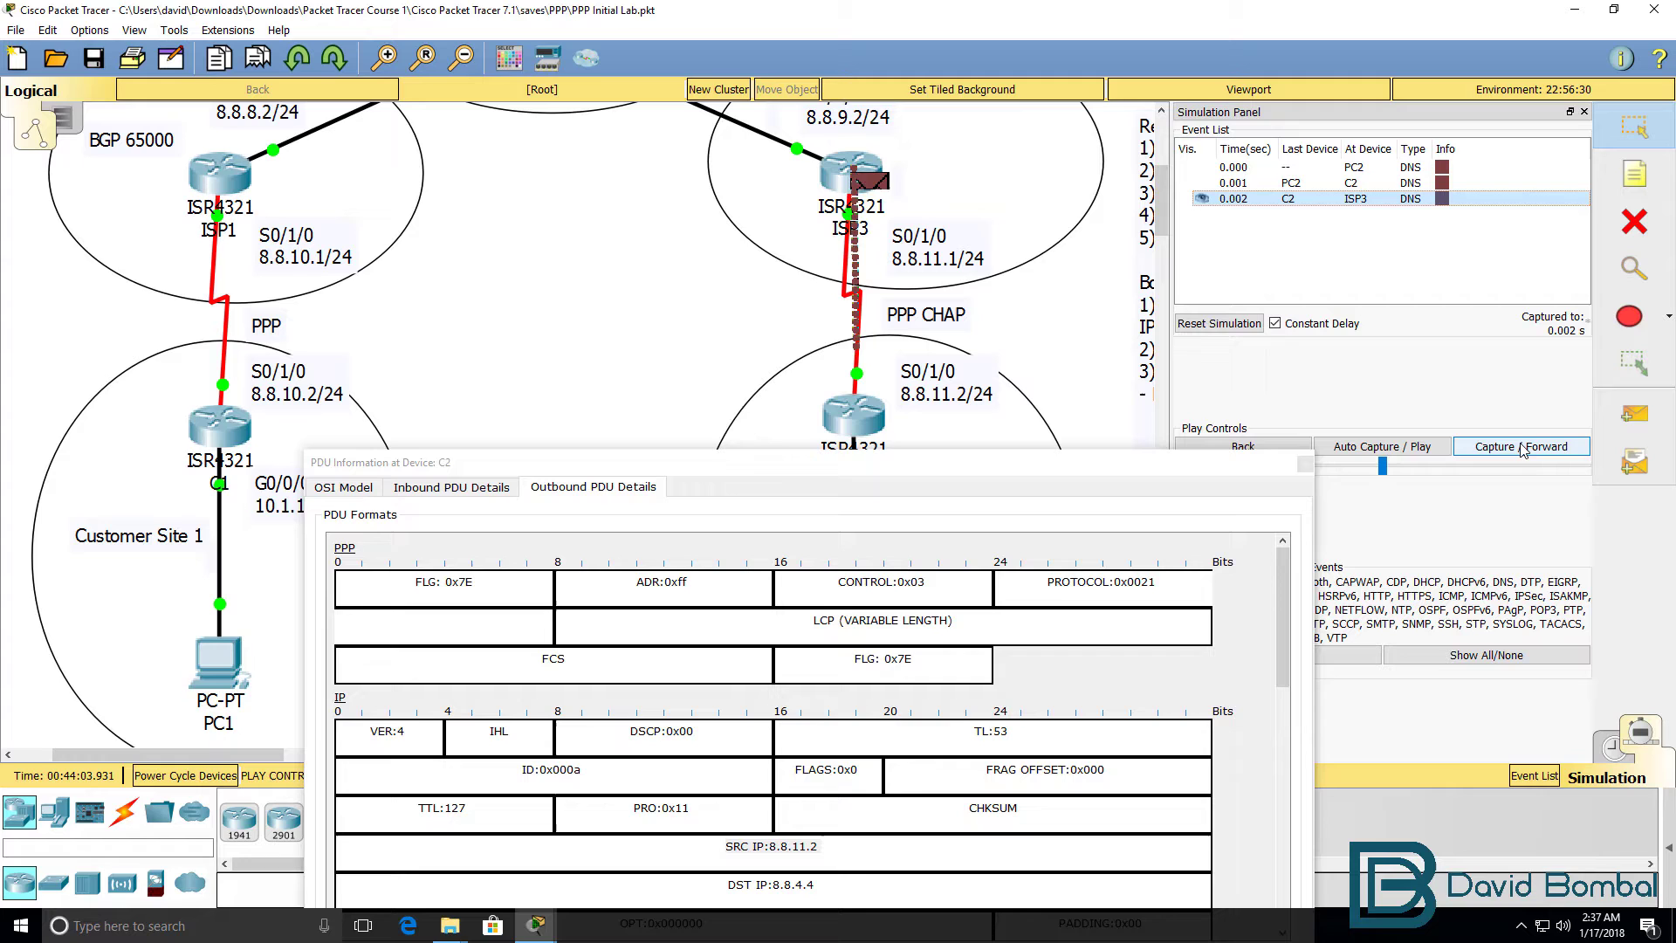
left_click(882, 188)
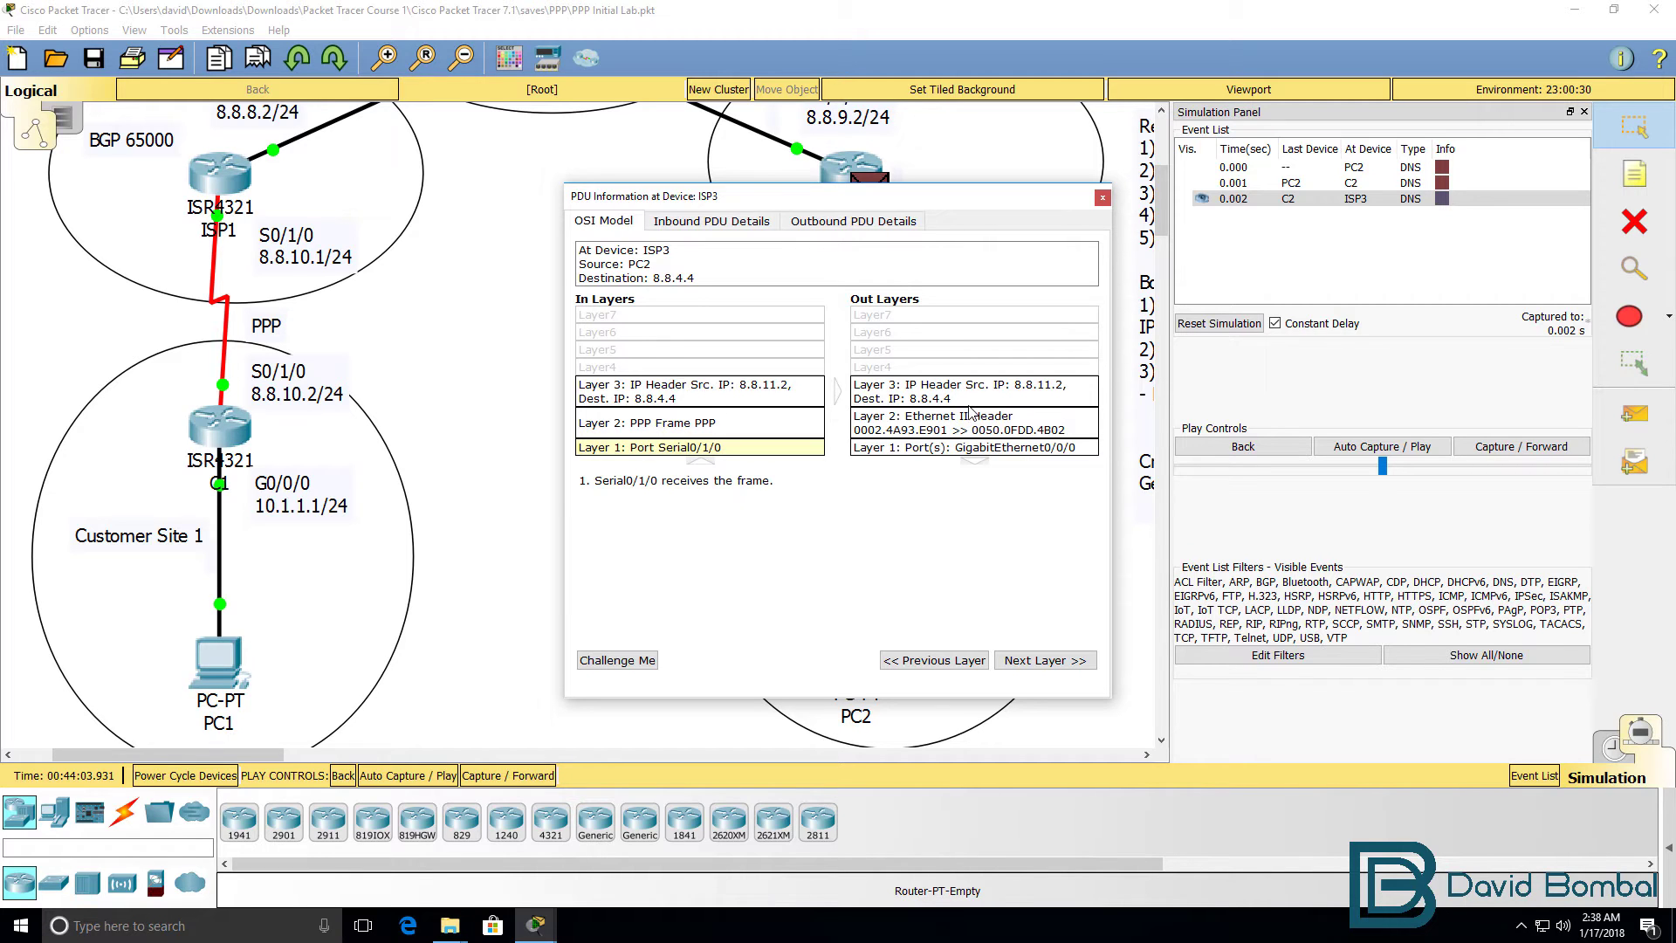
left_click(728, 222)
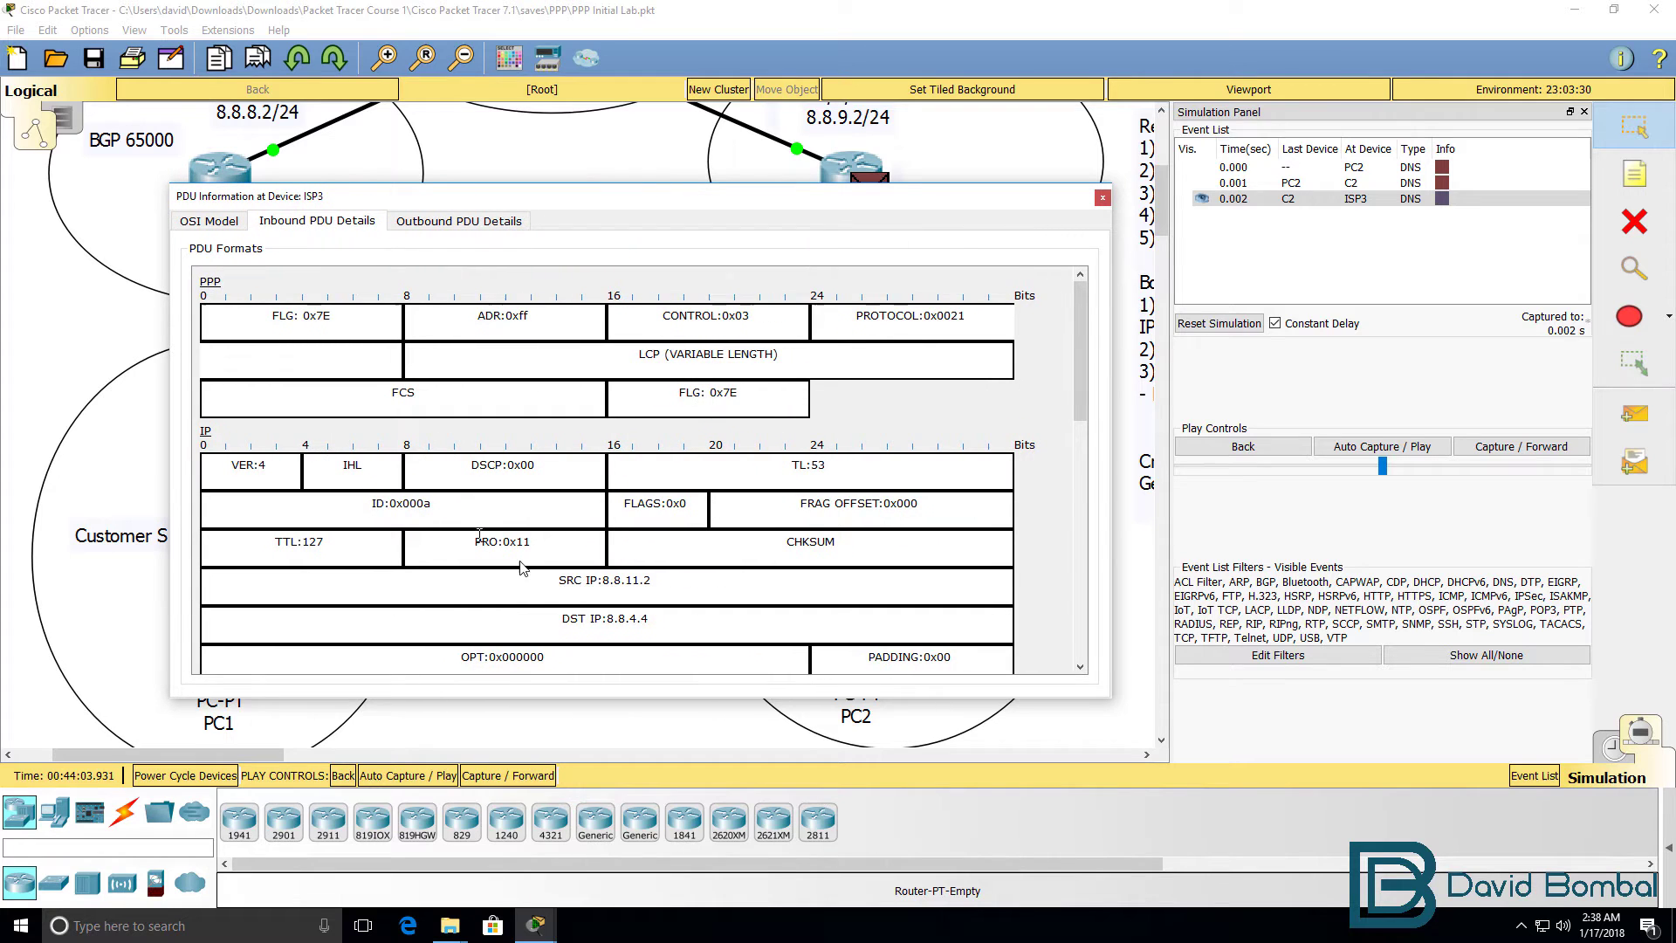
left_click_drag(703, 581, 484, 581)
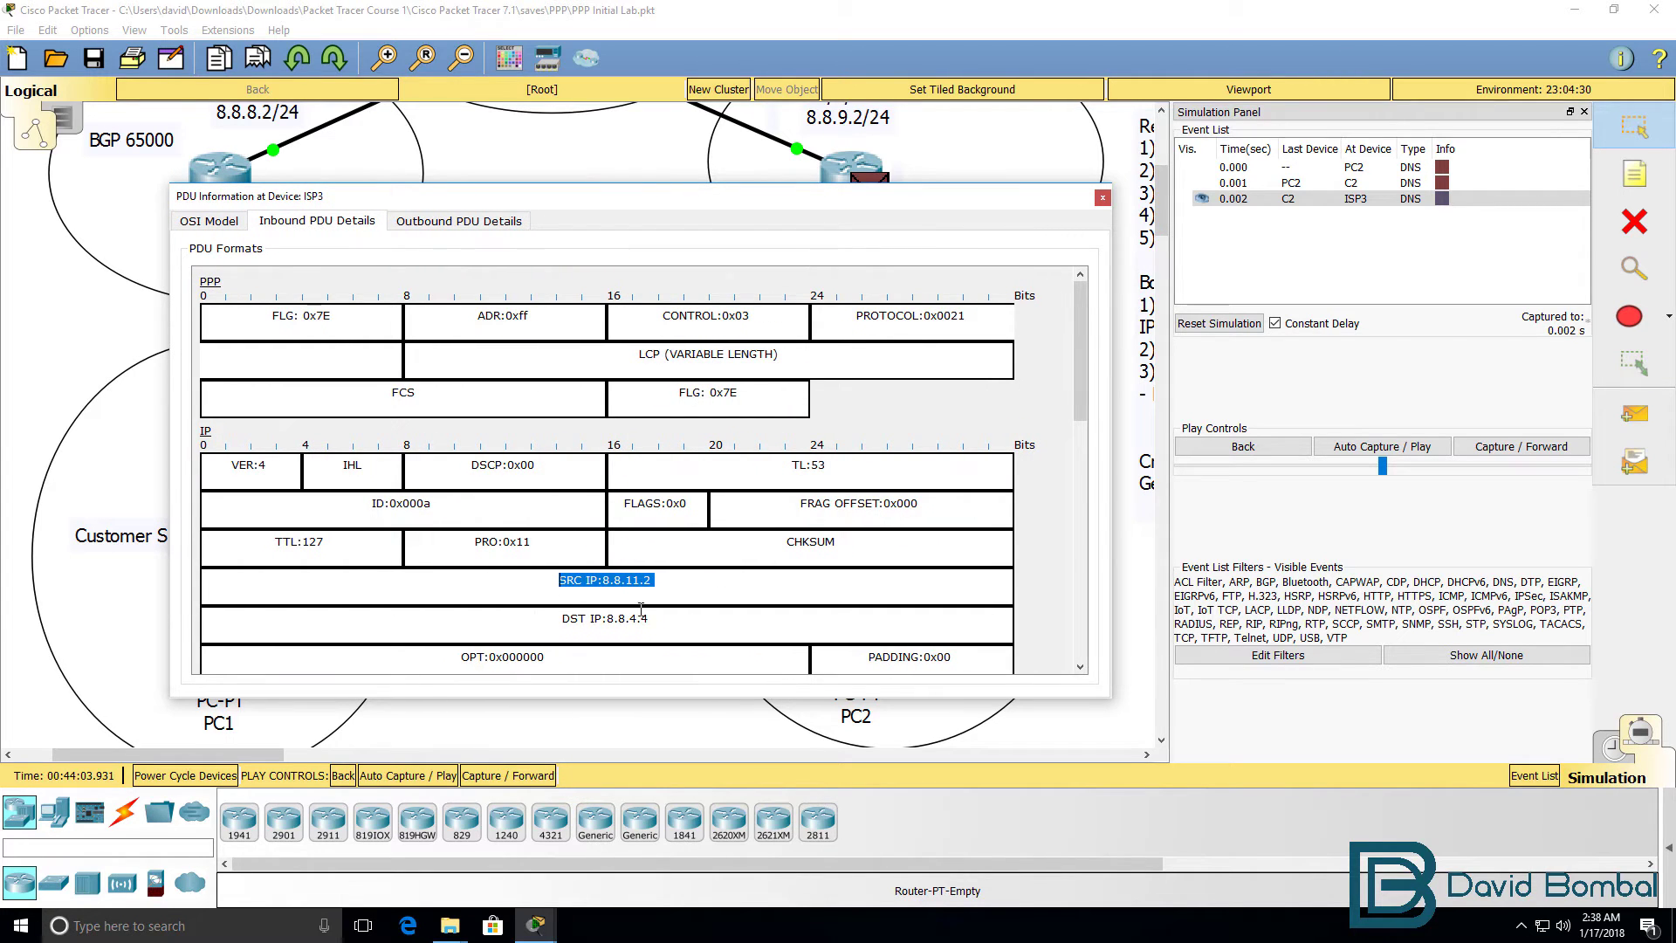
left_click_drag(653, 618, 561, 618)
left_click(454, 222)
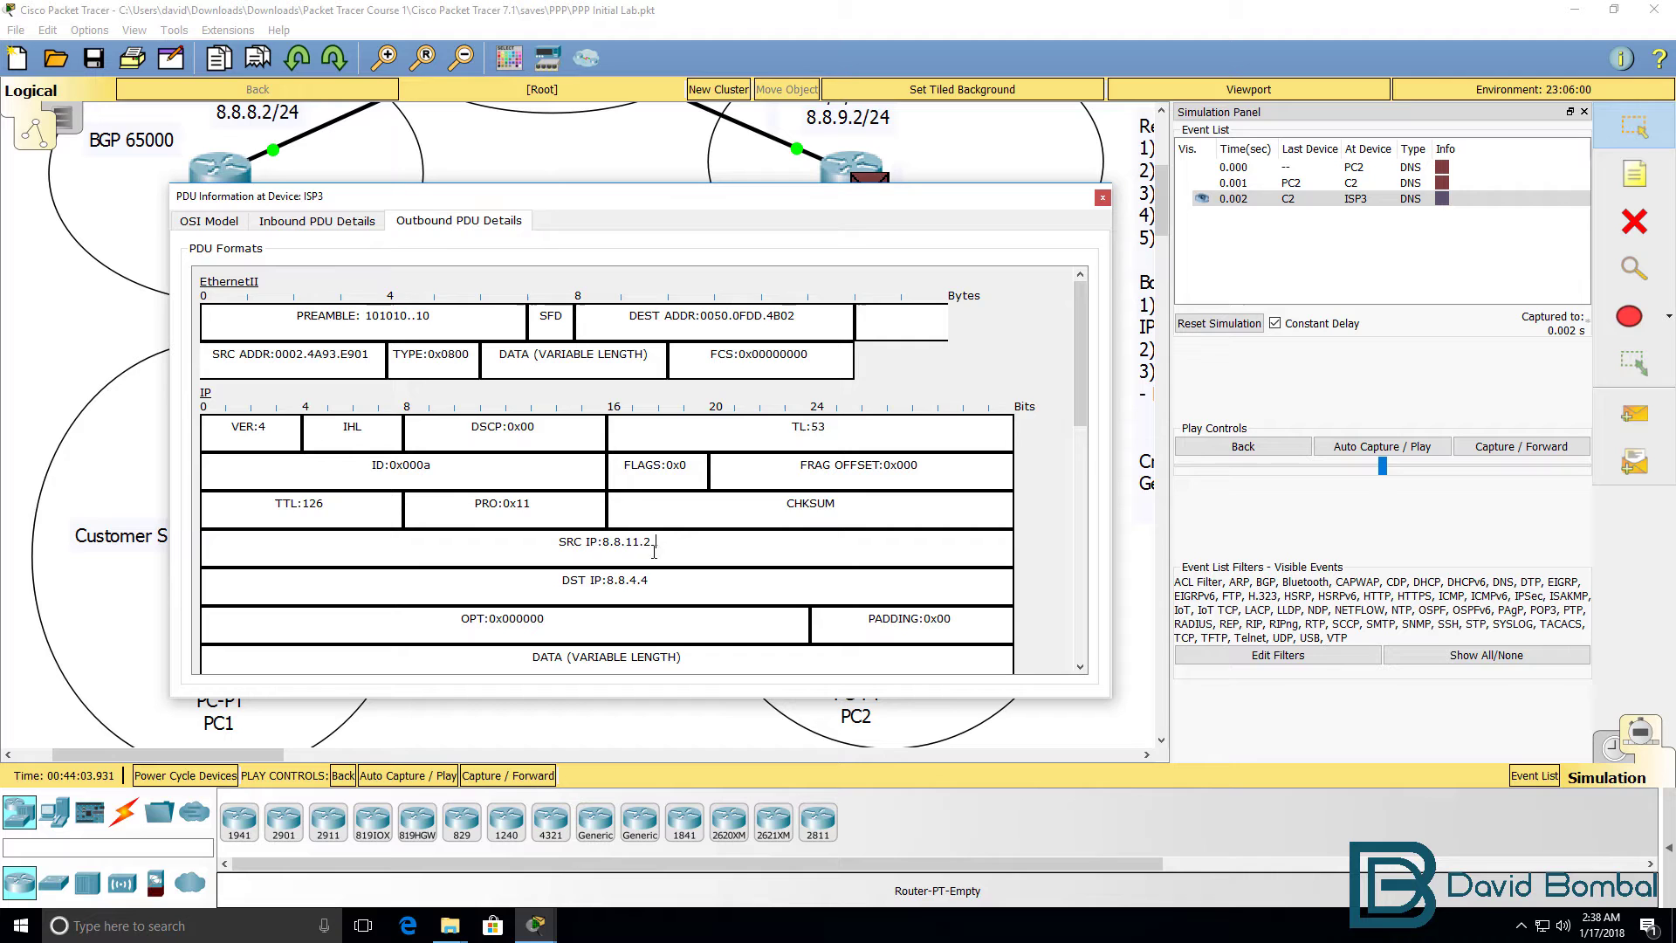
left_click_drag(654, 550, 559, 545)
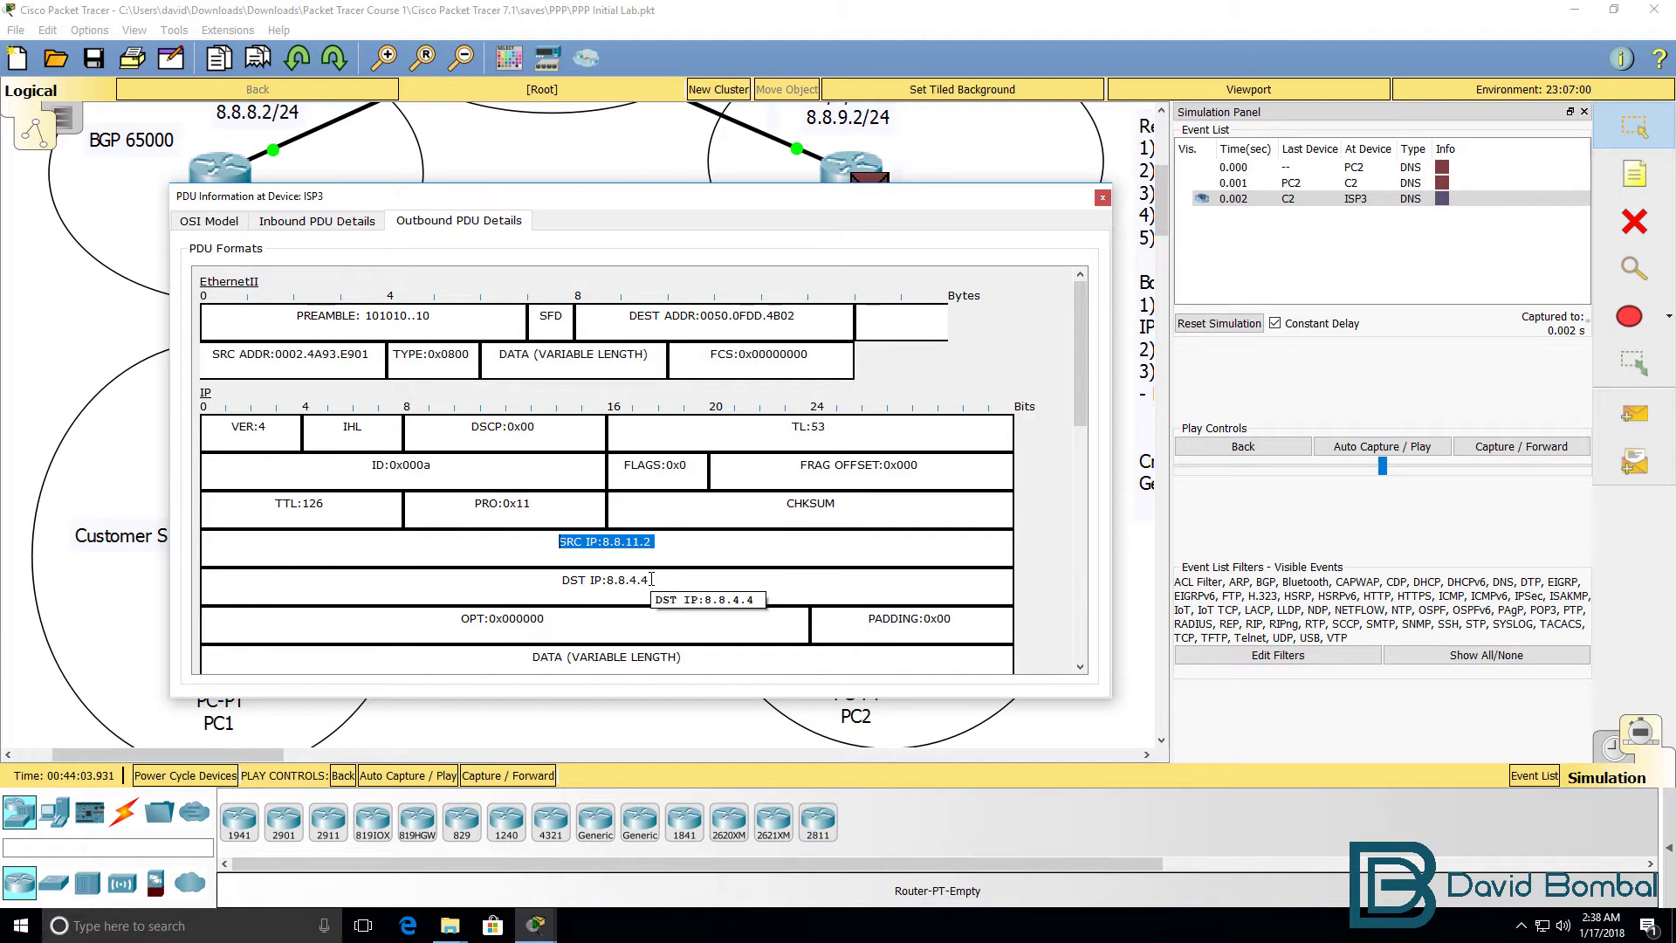
left_click_drag(647, 198, 742, 464)
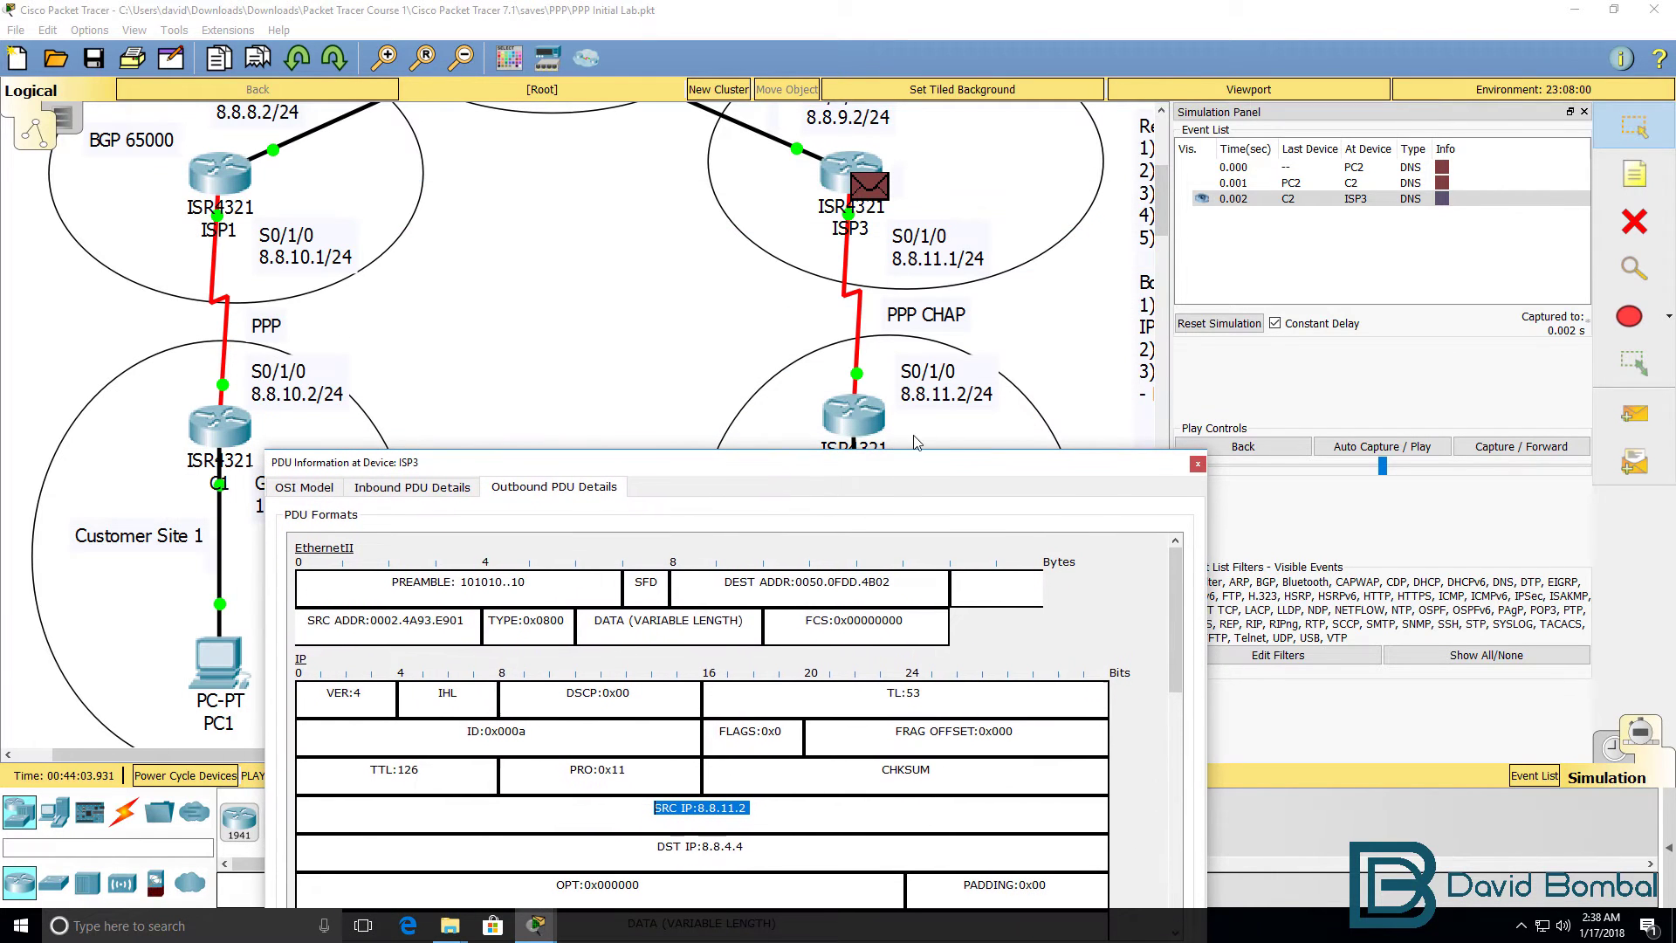
left_click_drag(751, 846, 540, 845)
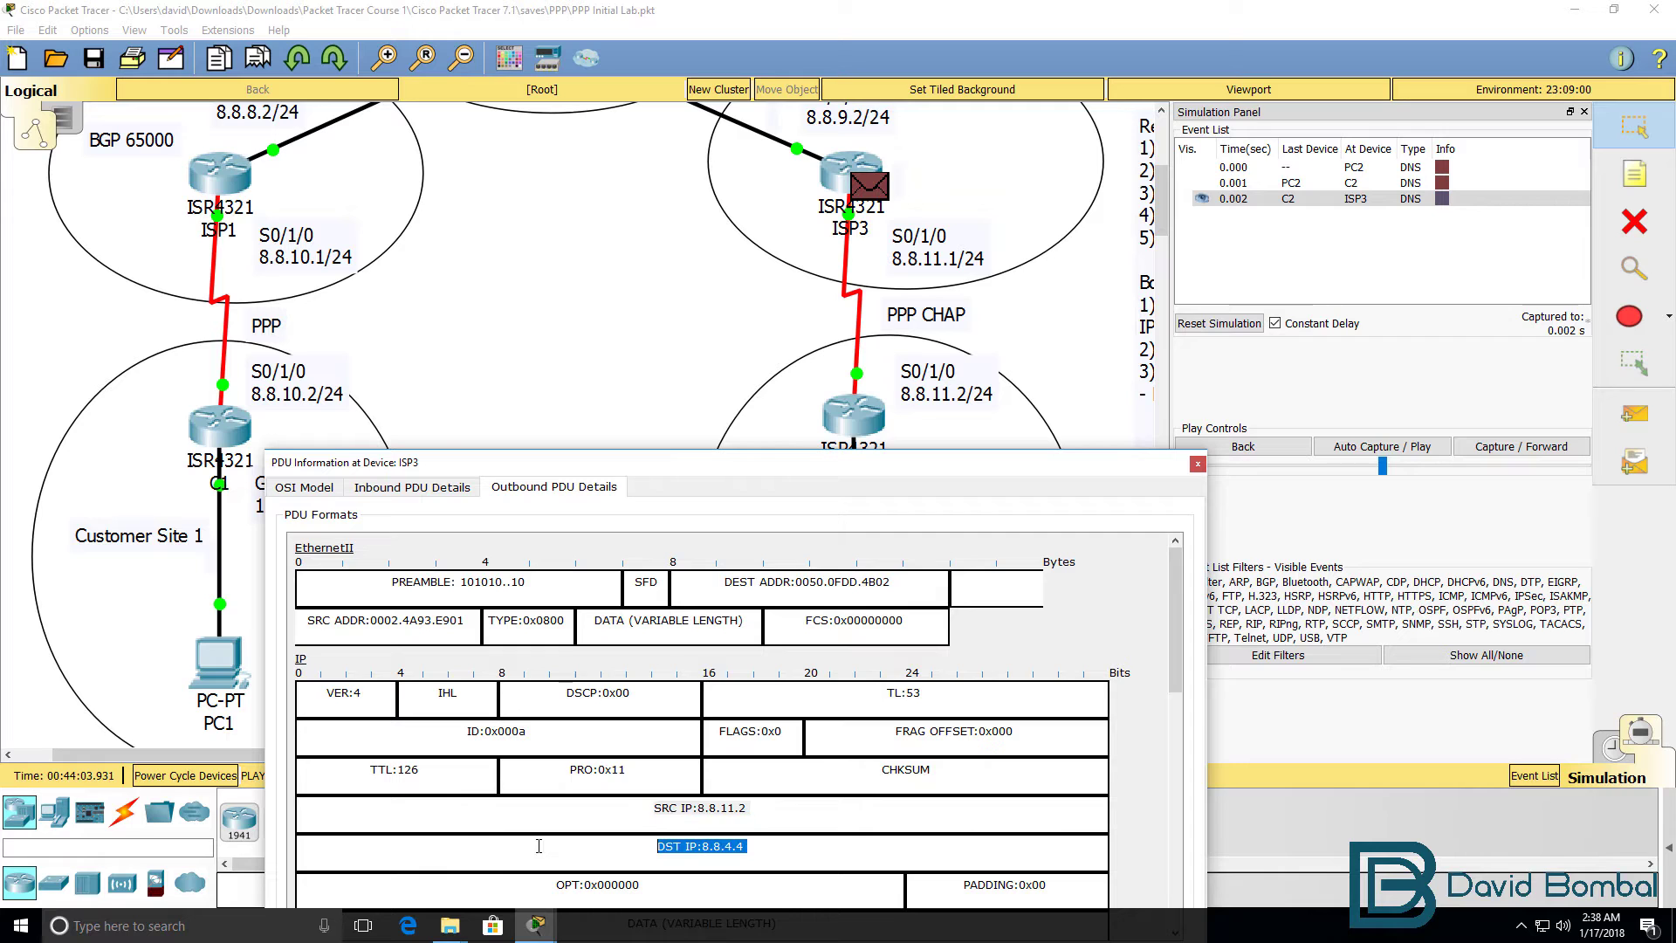
Forward the query through ISP2 to Google DNS and the reply back to ISP2
left_click(1508, 443)
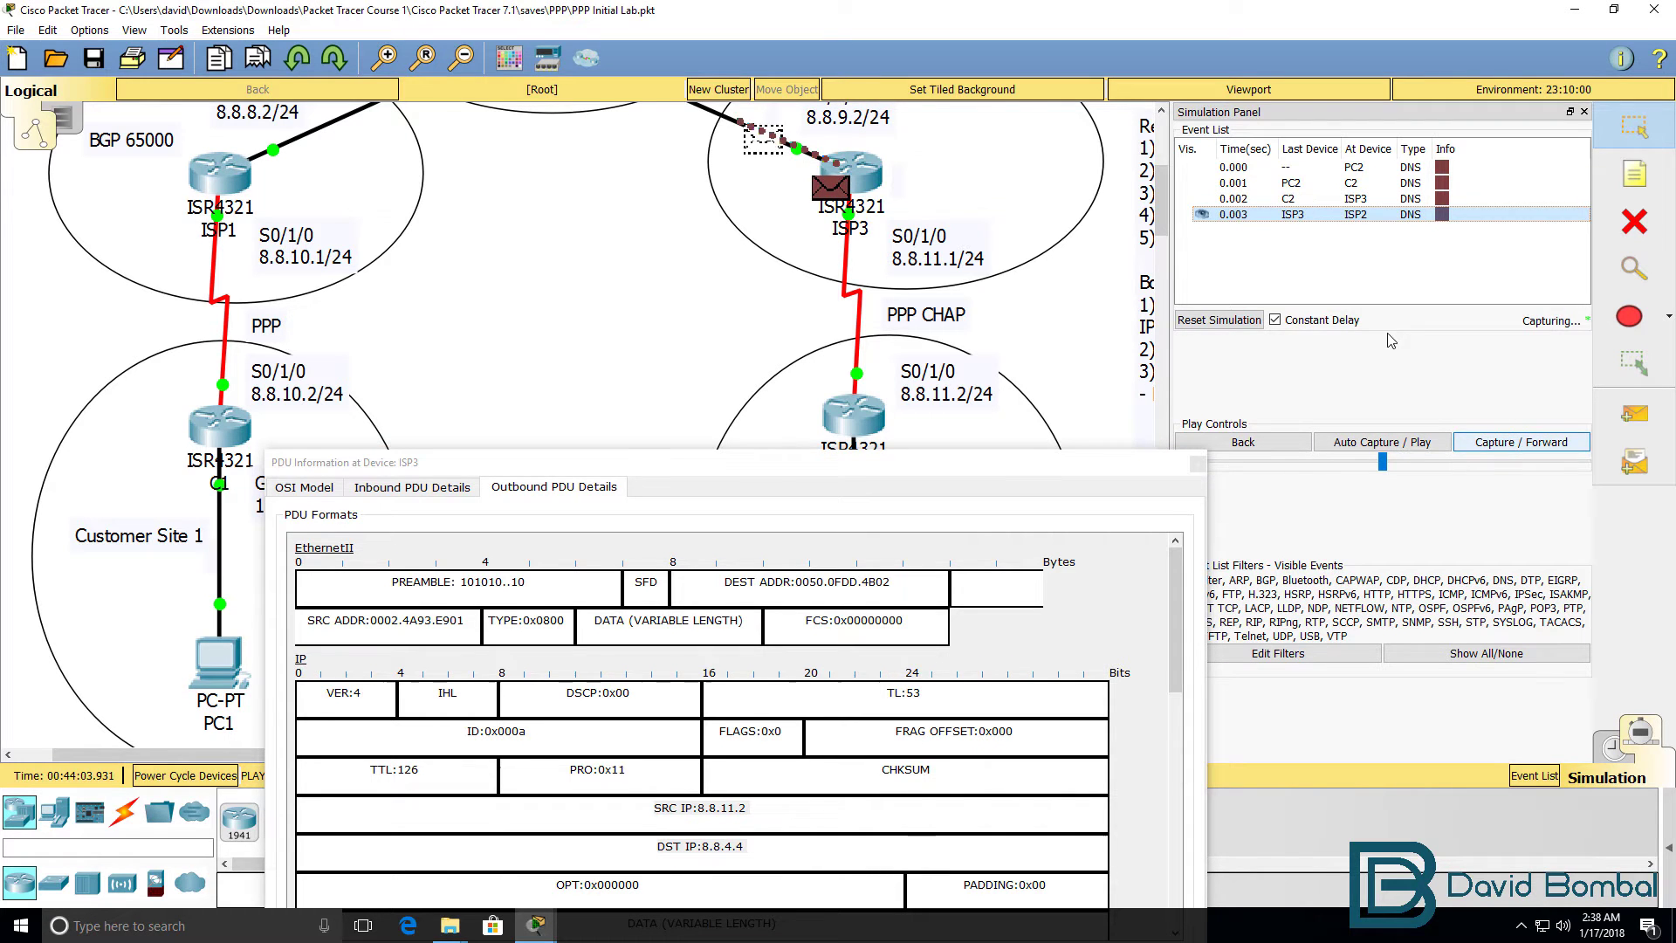
scroll(1164, 206, "up", 5)
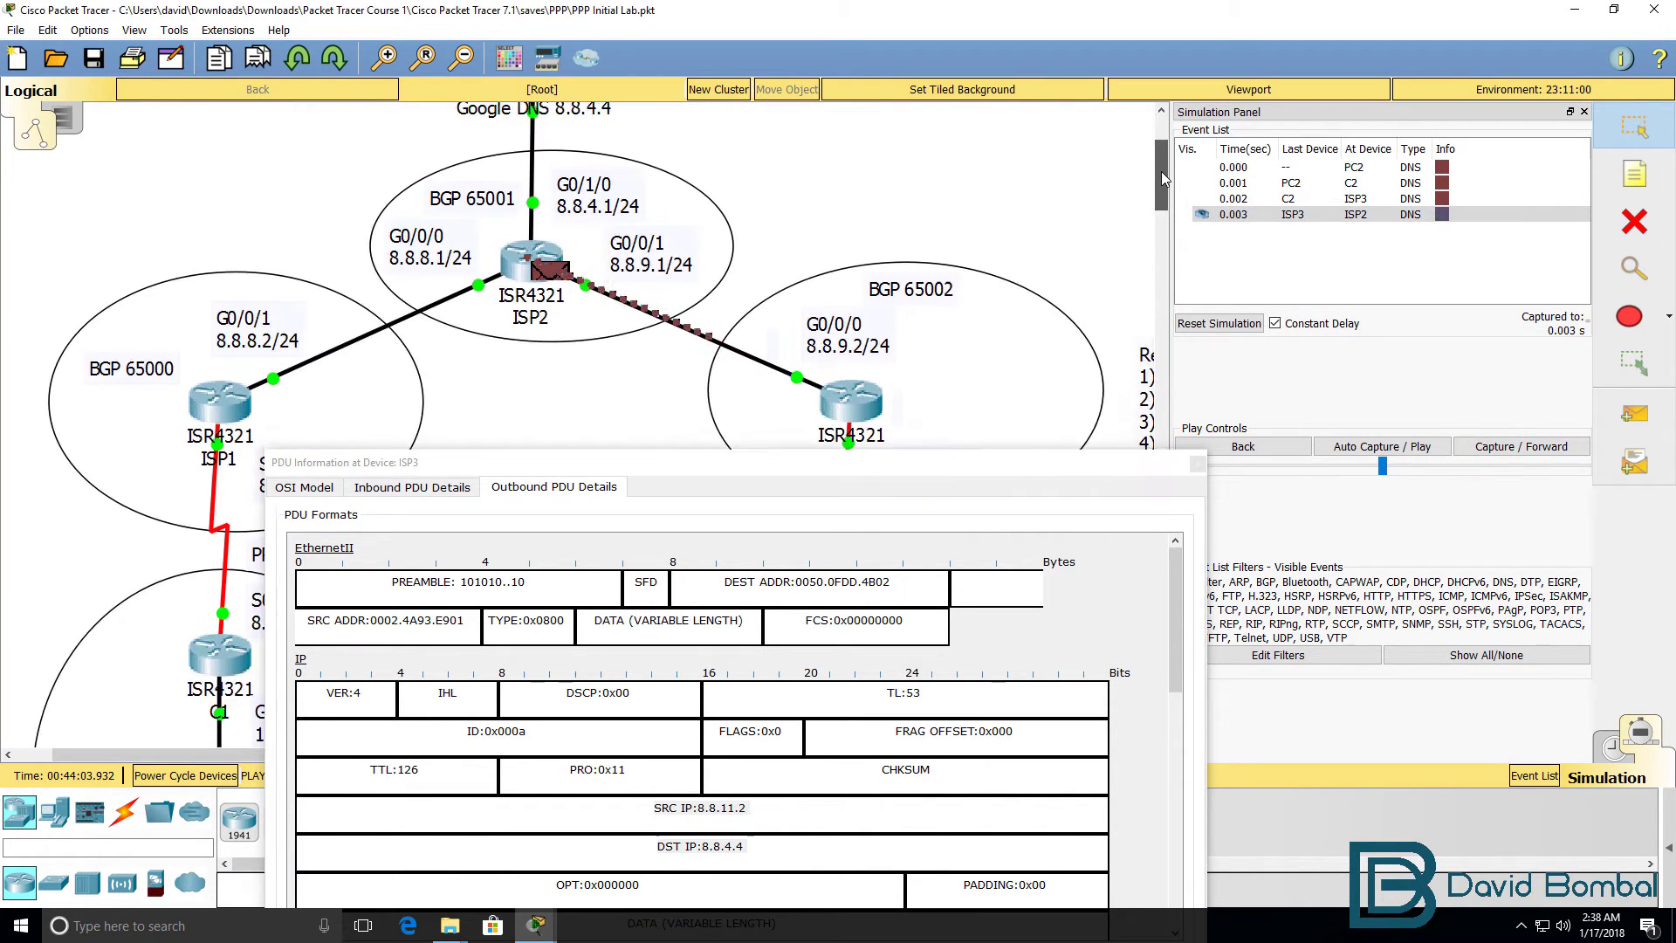
left_click(1513, 448)
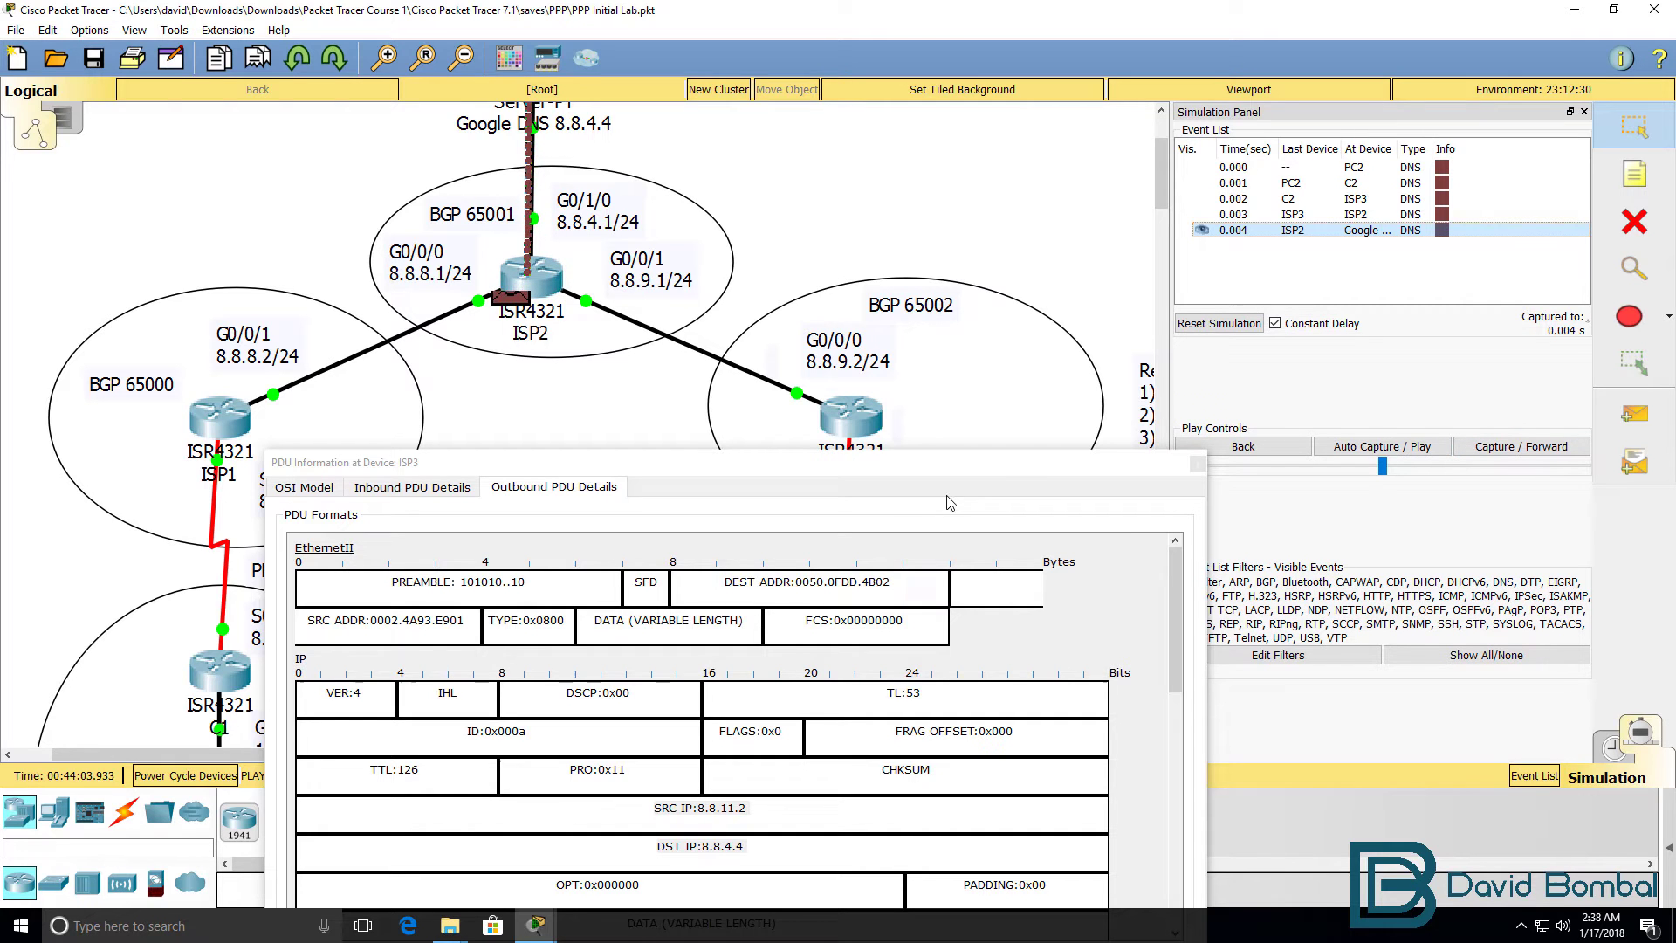
left_click(1197, 464)
left_click(1521, 444)
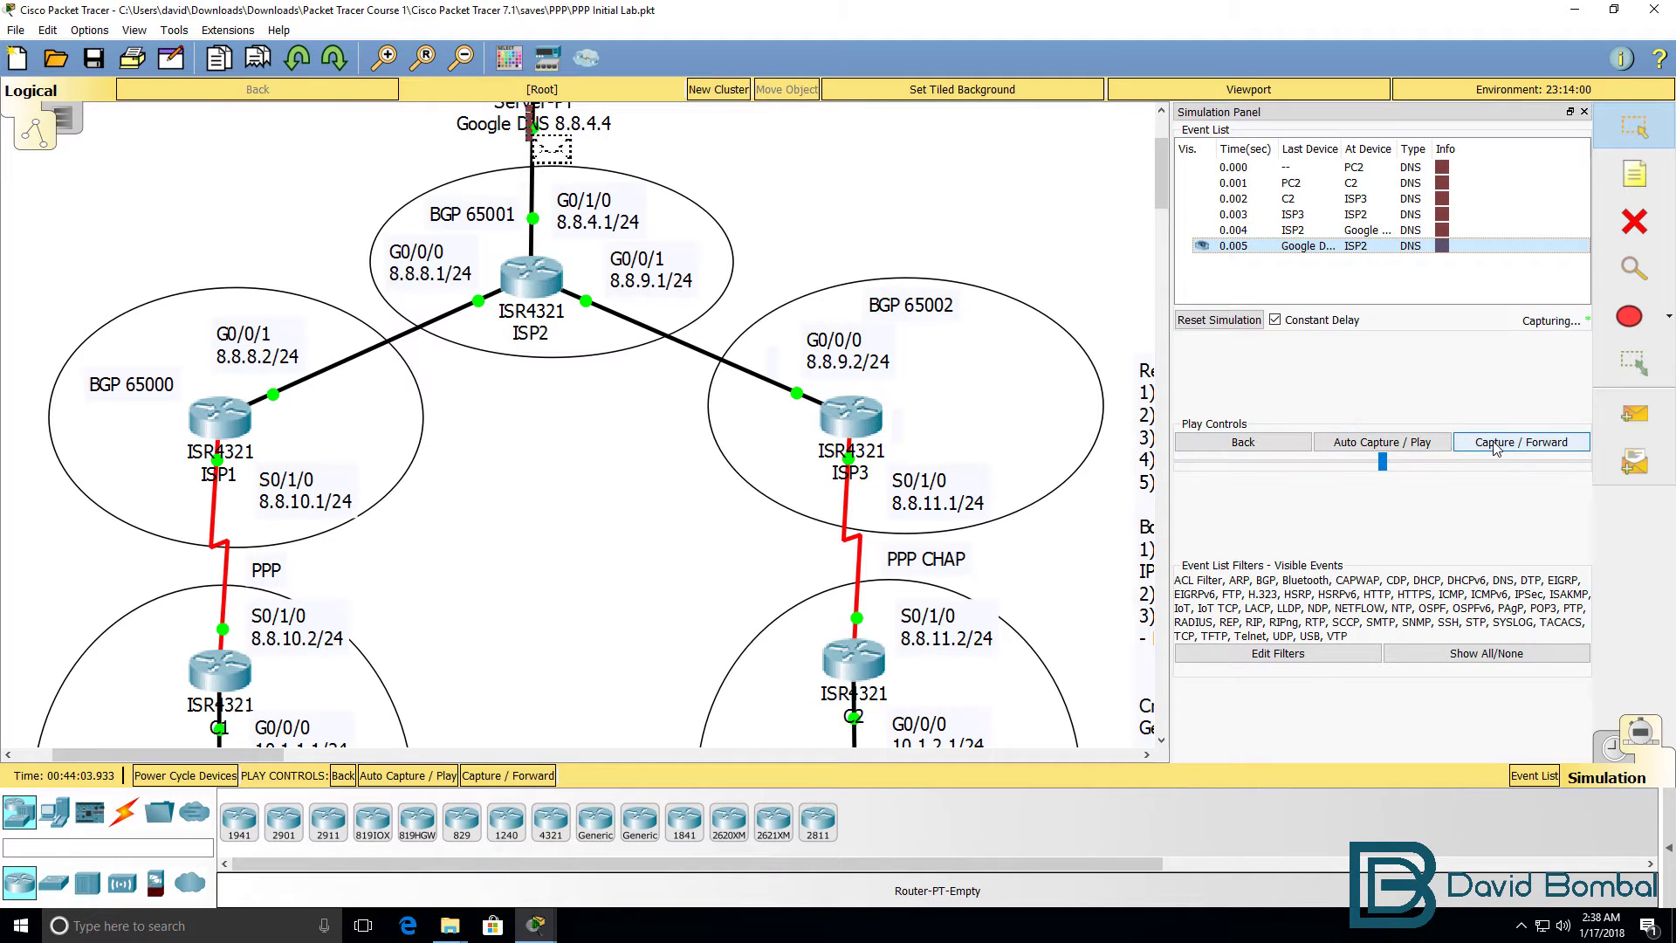
Inspect the reply at ISP2 (source 8.8.4.4, destination 8.8.11.2), then forward it to ISP3
left_click(543, 297)
left_click(712, 221)
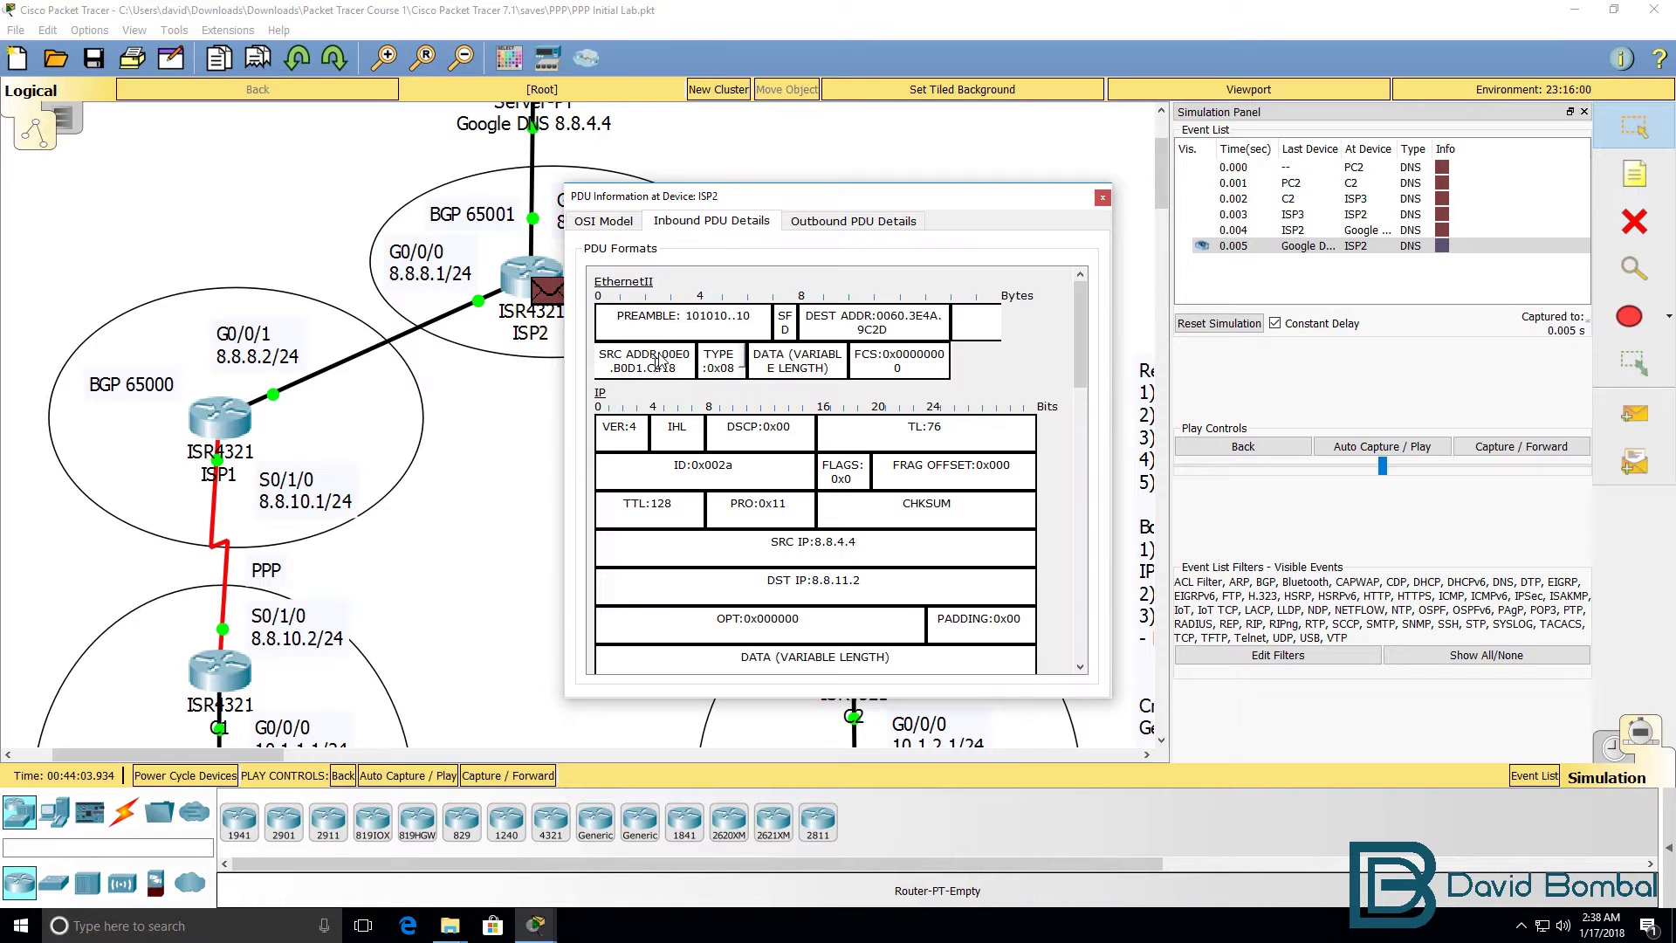
left_click_drag(562, 413, 4, 428)
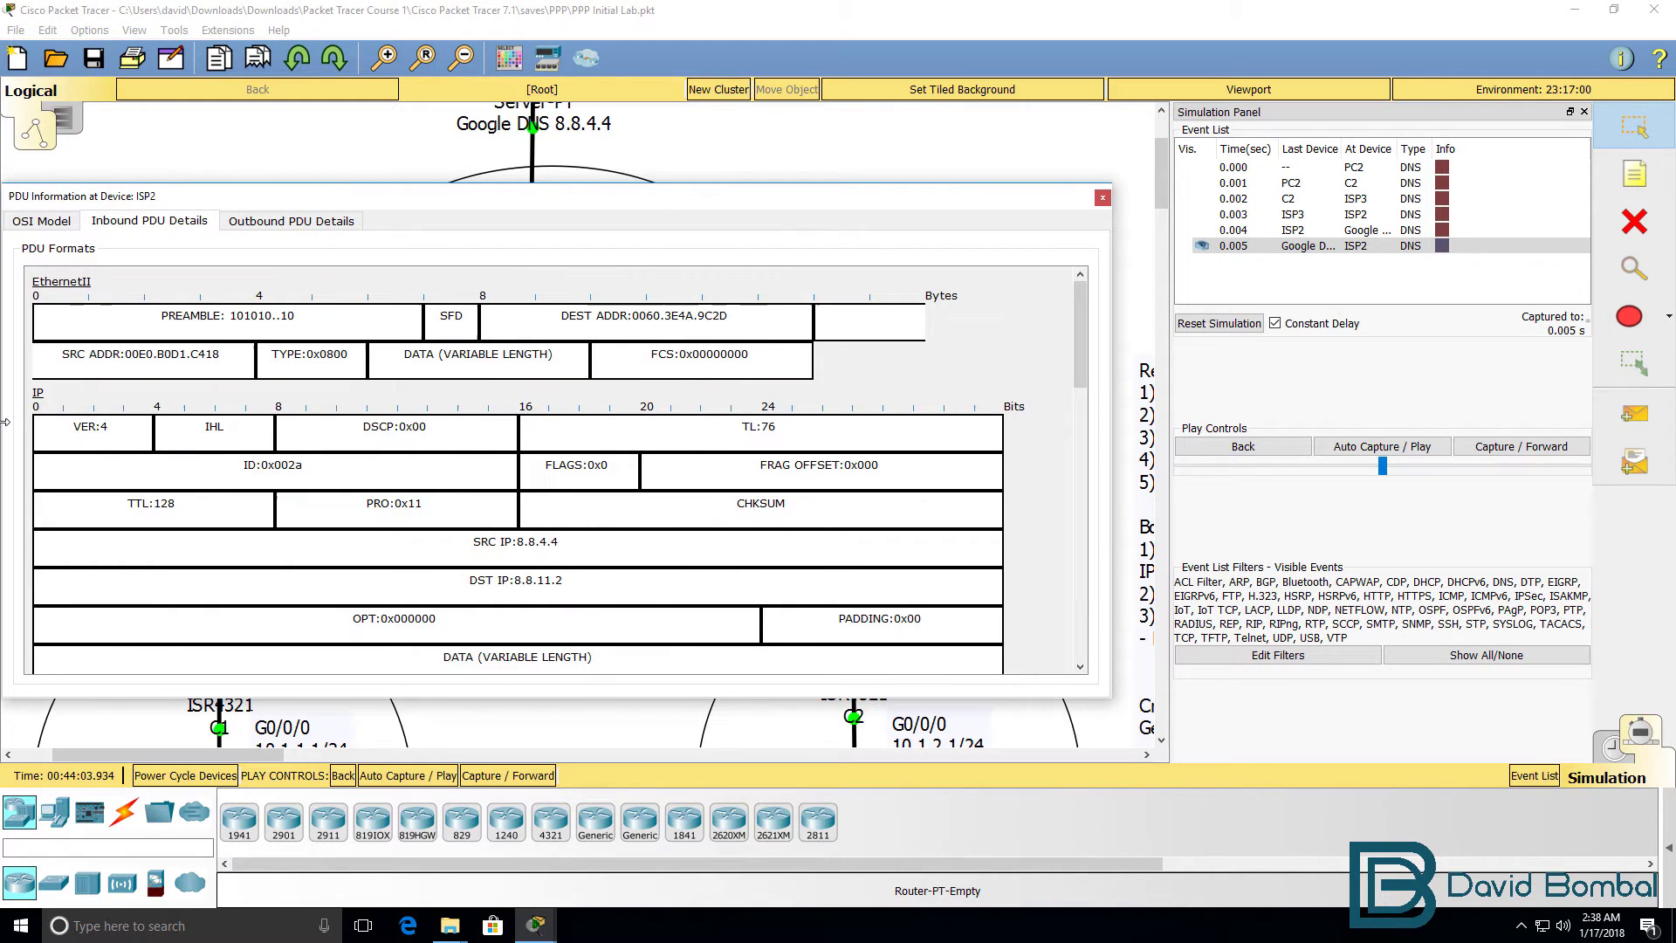
left_click_drag(441, 200, 504, 318)
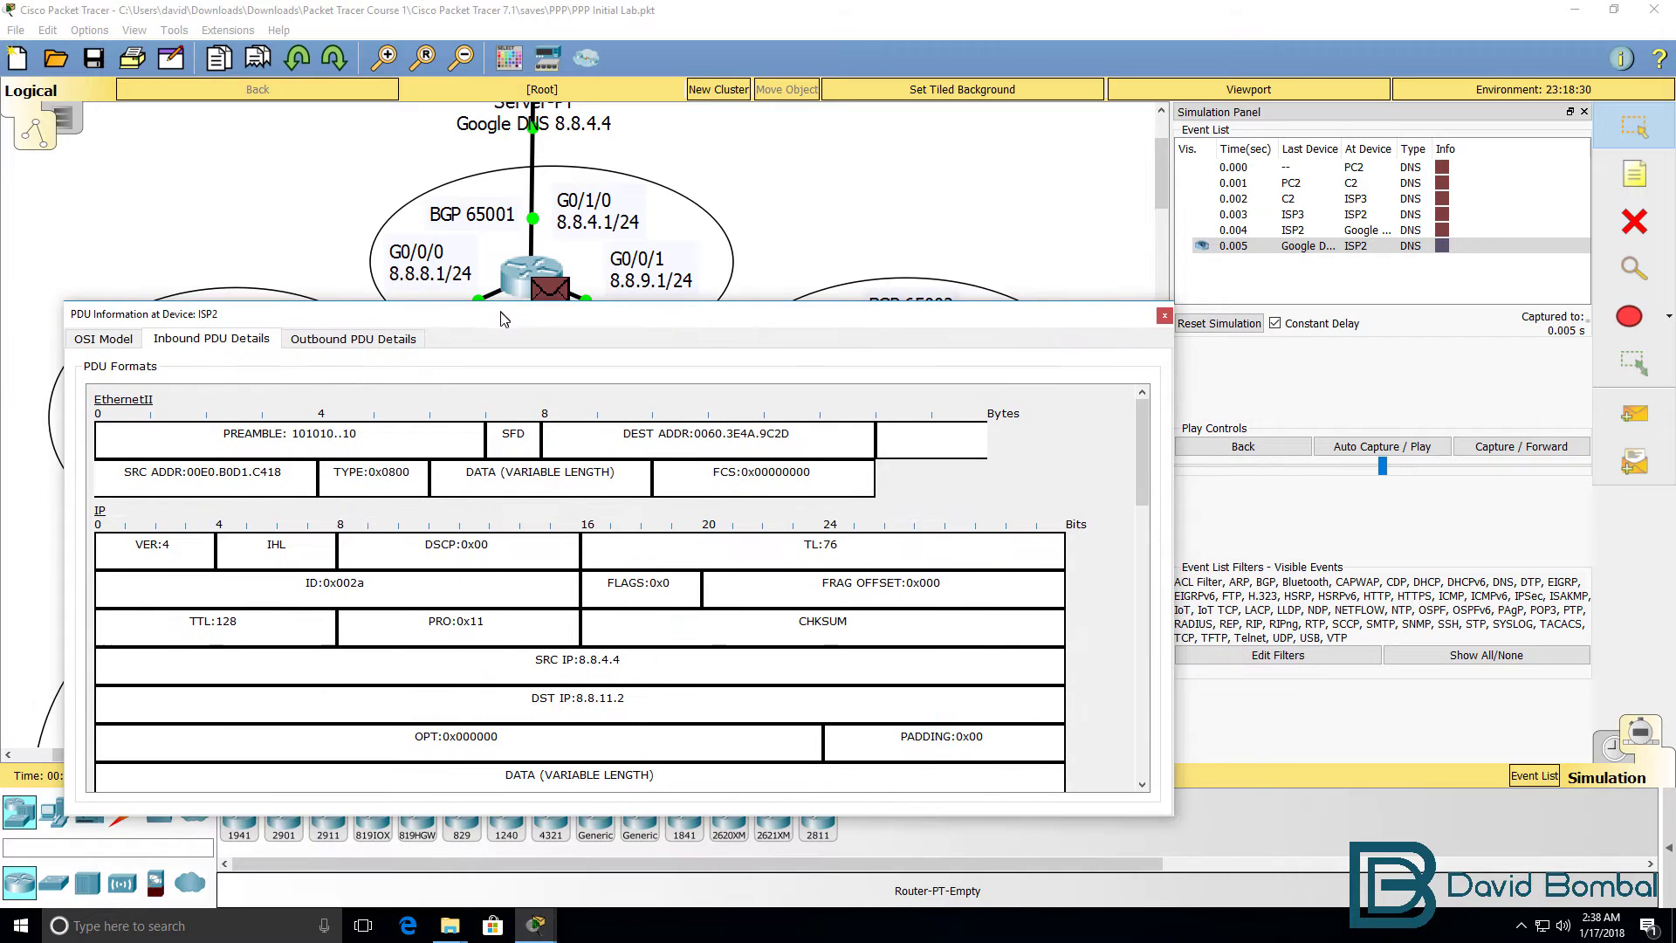
triple_click(438, 661)
left_click_drag(644, 698, 521, 692)
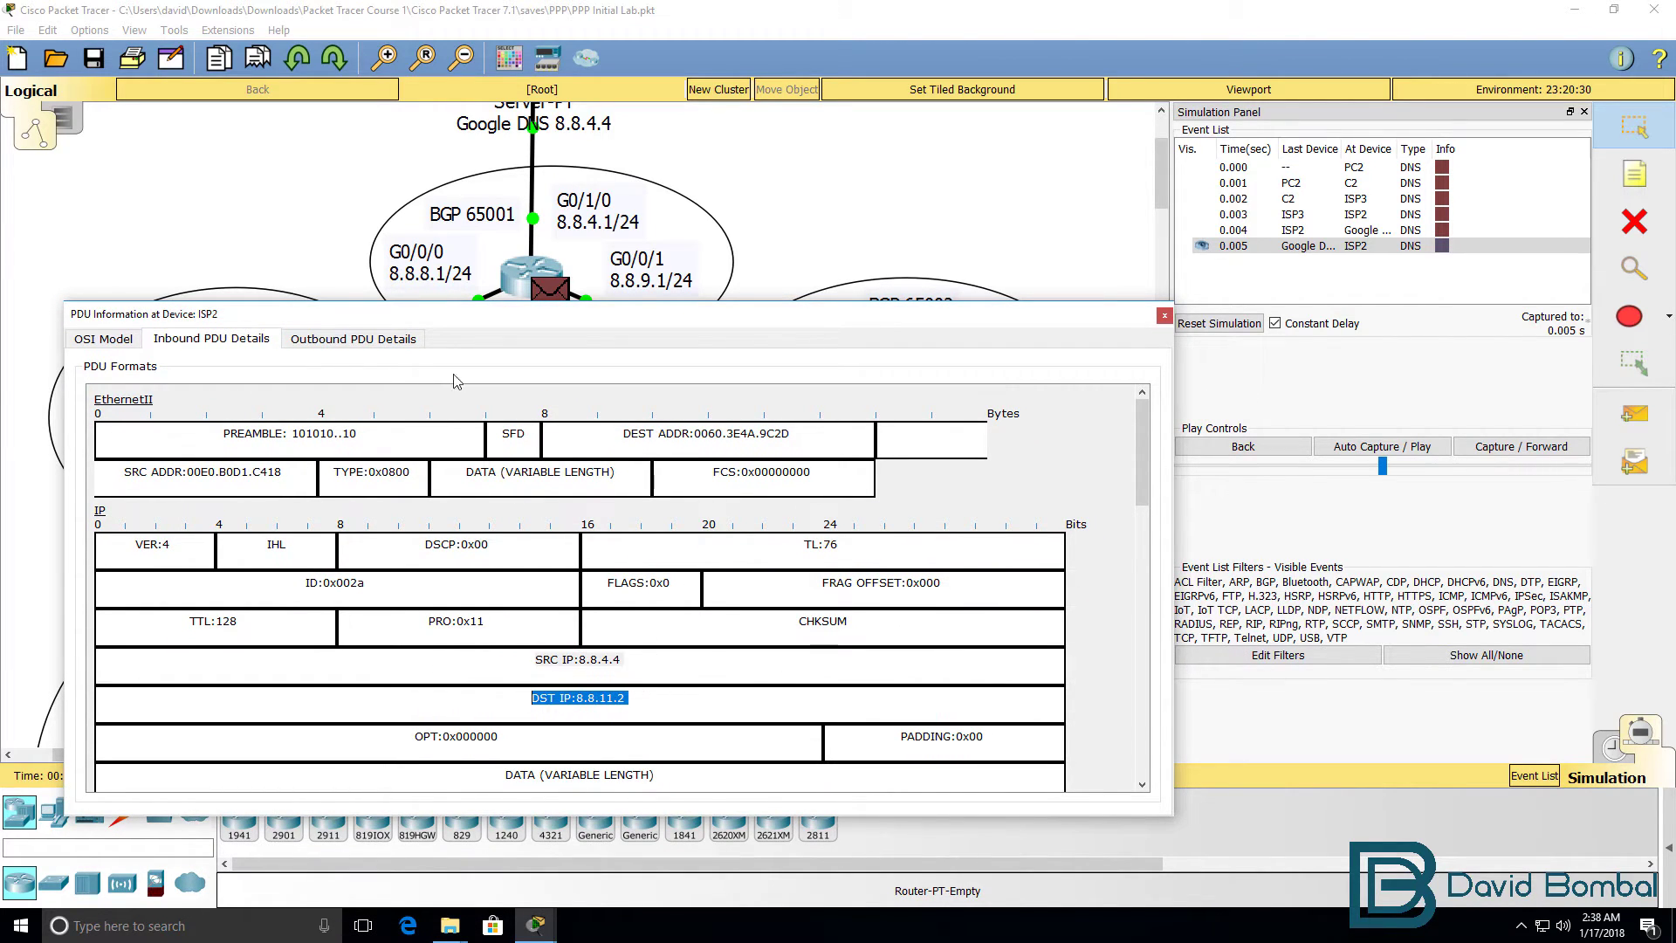
left_click(395, 342)
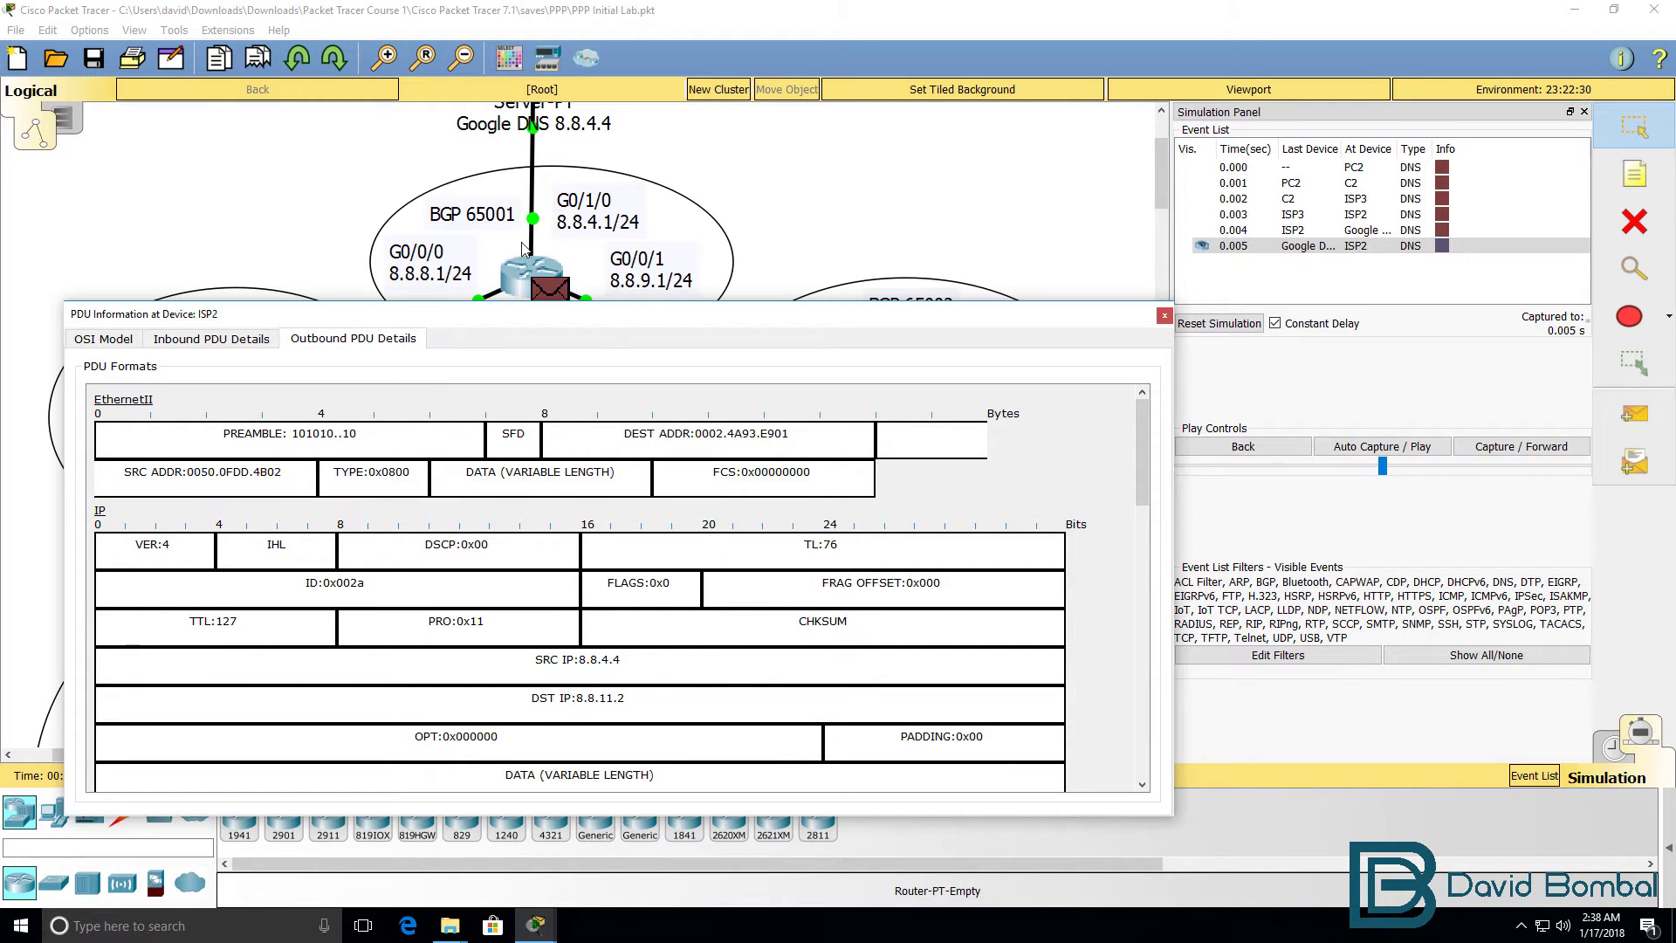
left_click_drag(612, 314, 613, 355)
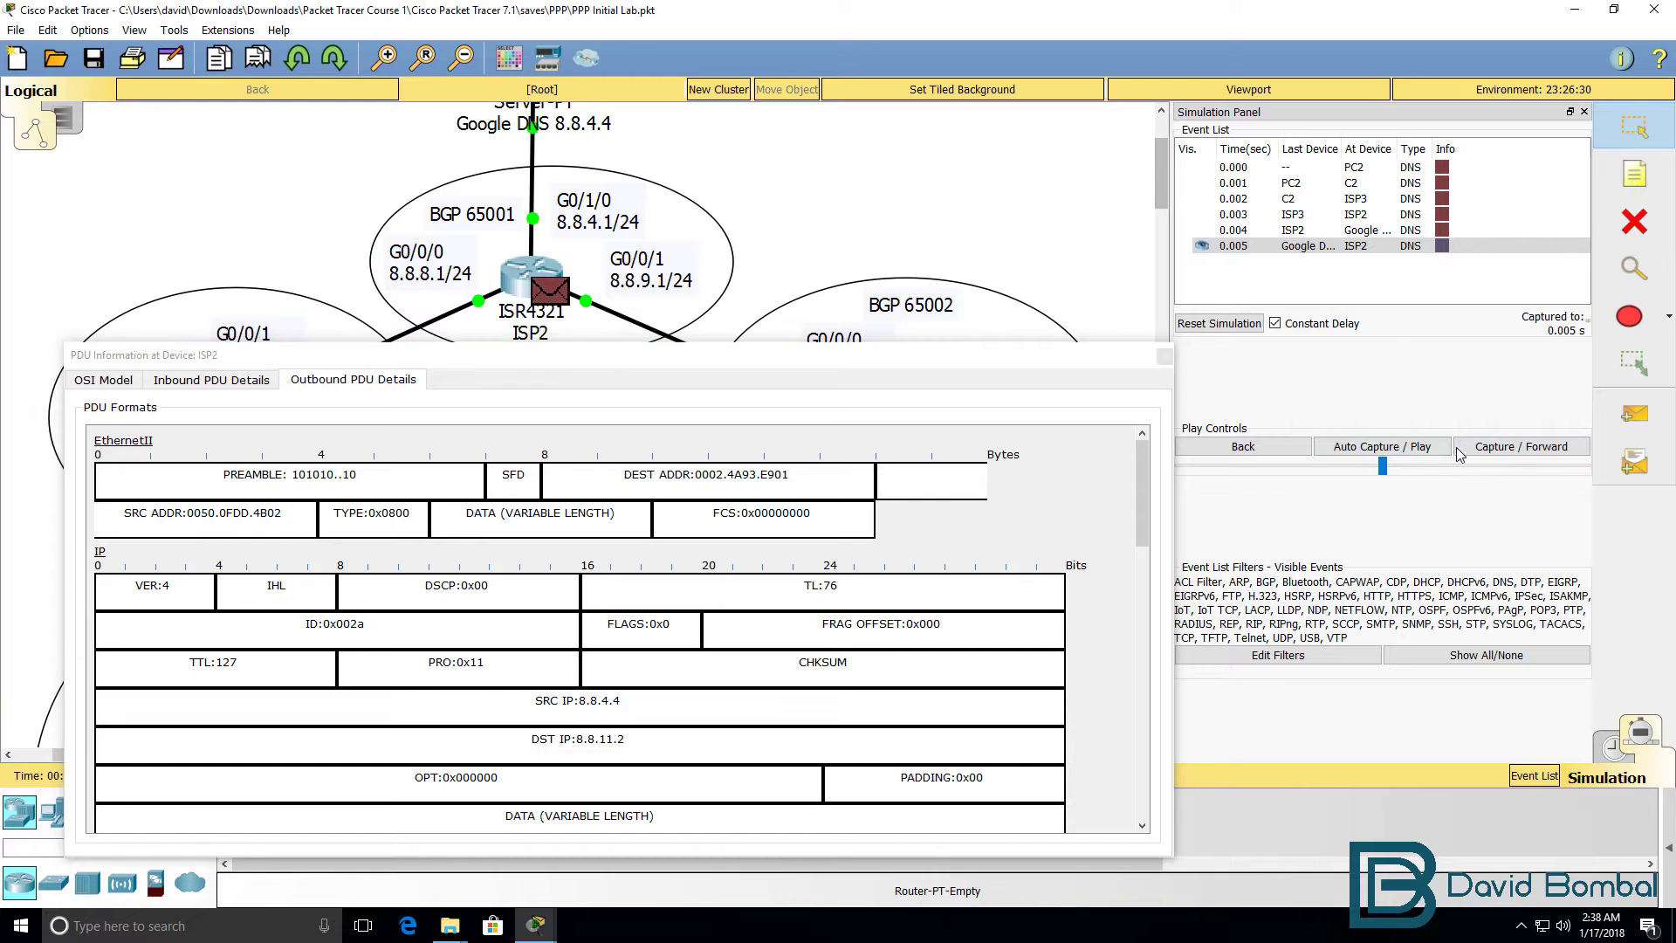
left_click(1493, 446)
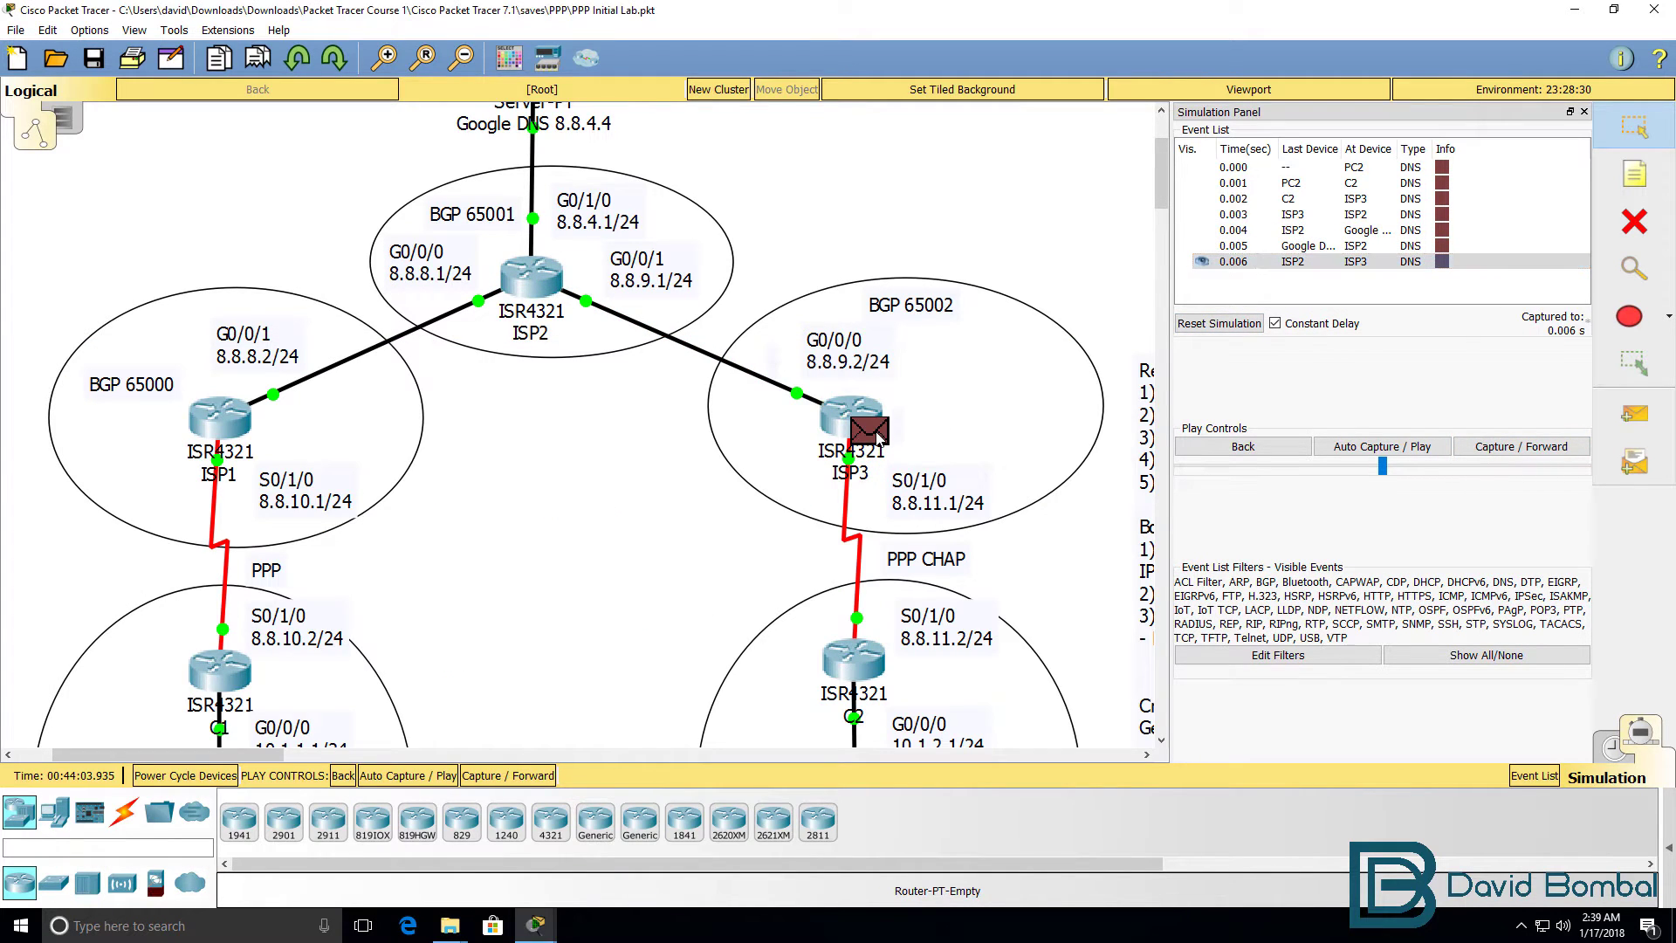
Compare the reply's inbound and outbound headers at ISP3, both 8.8.4.4 to 8.8.11.2
left_click(875, 432)
left_click(731, 218)
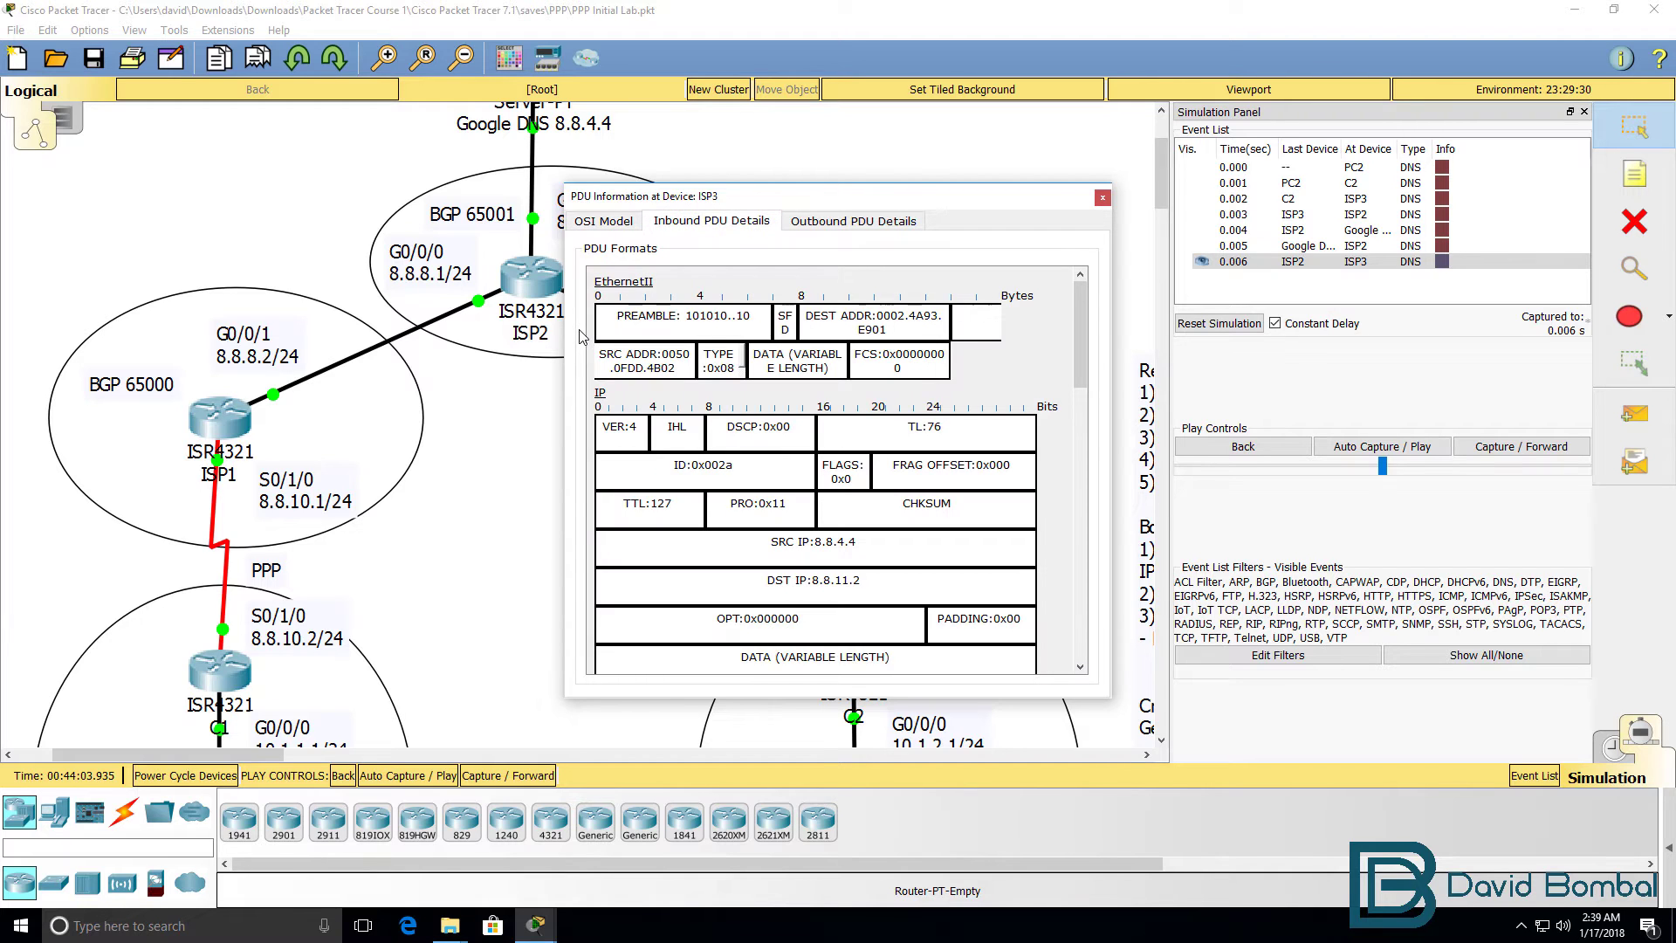
left_click_drag(565, 332, 169, 377)
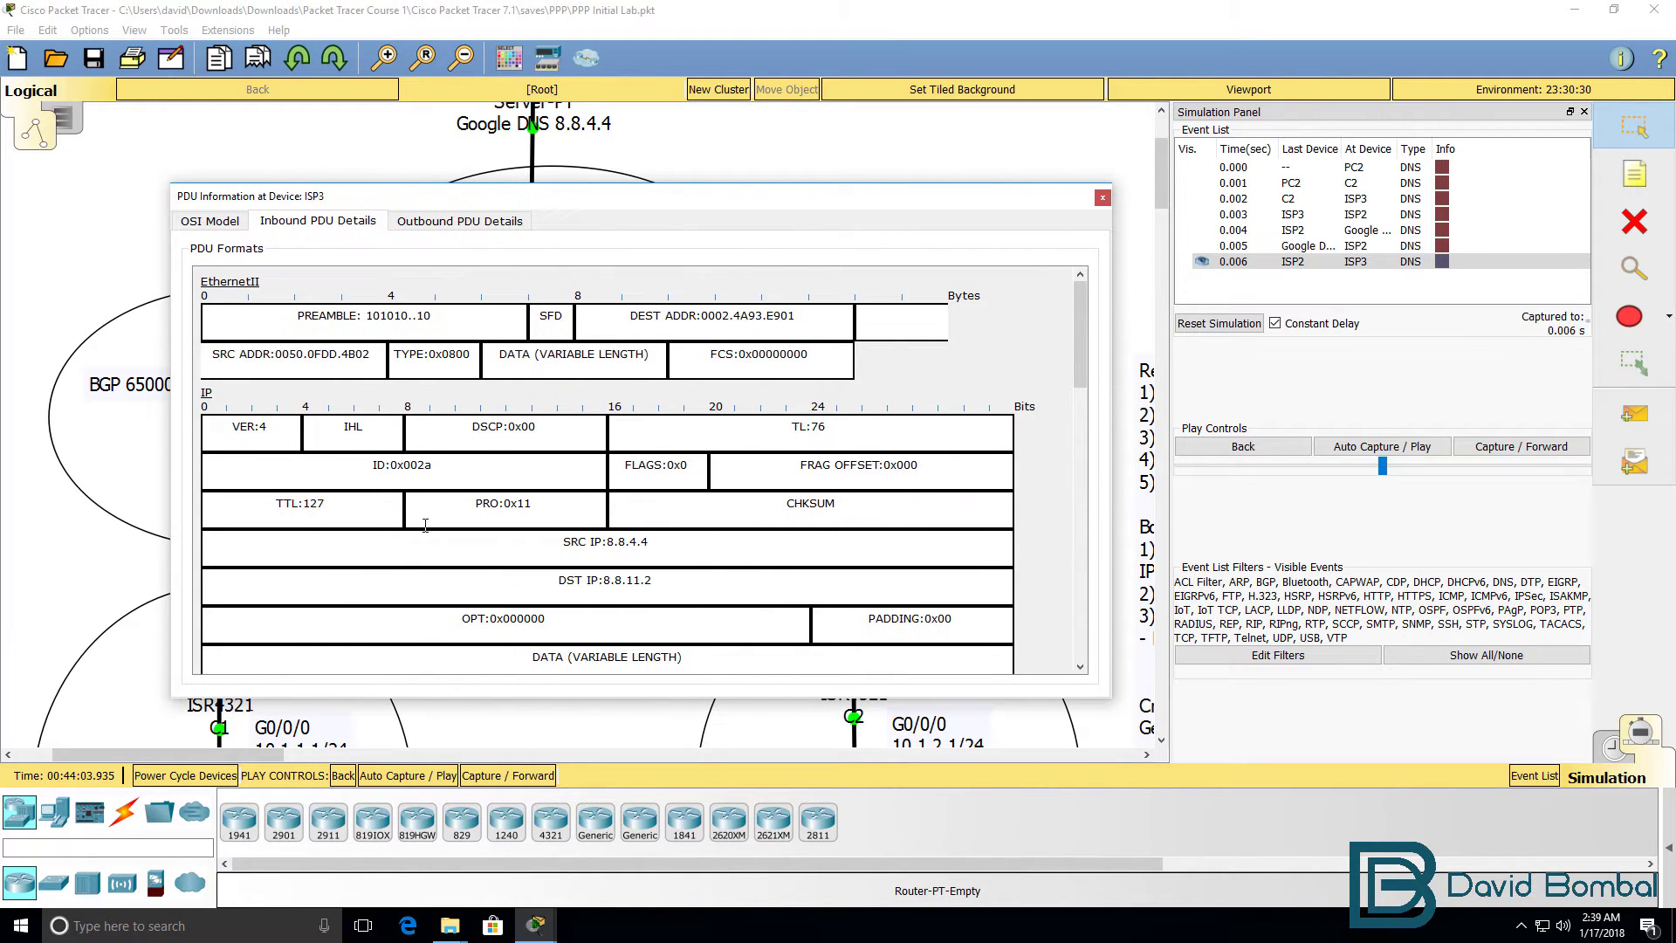
left_click_drag(559, 540, 710, 556)
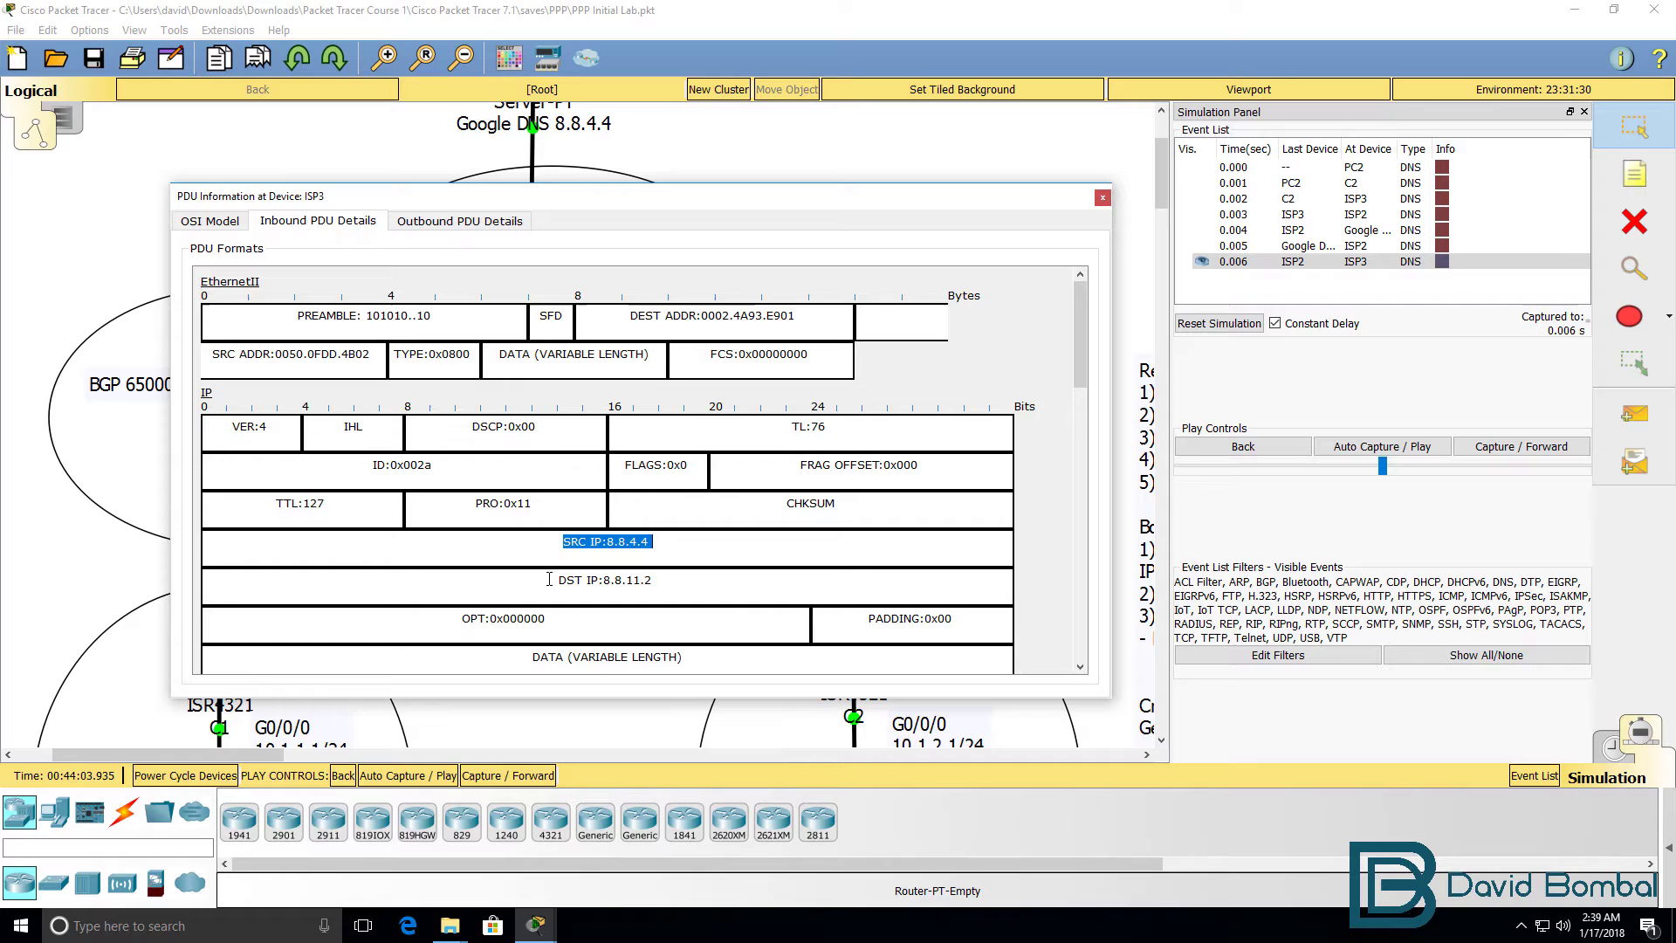
left_click_drag(556, 580, 681, 582)
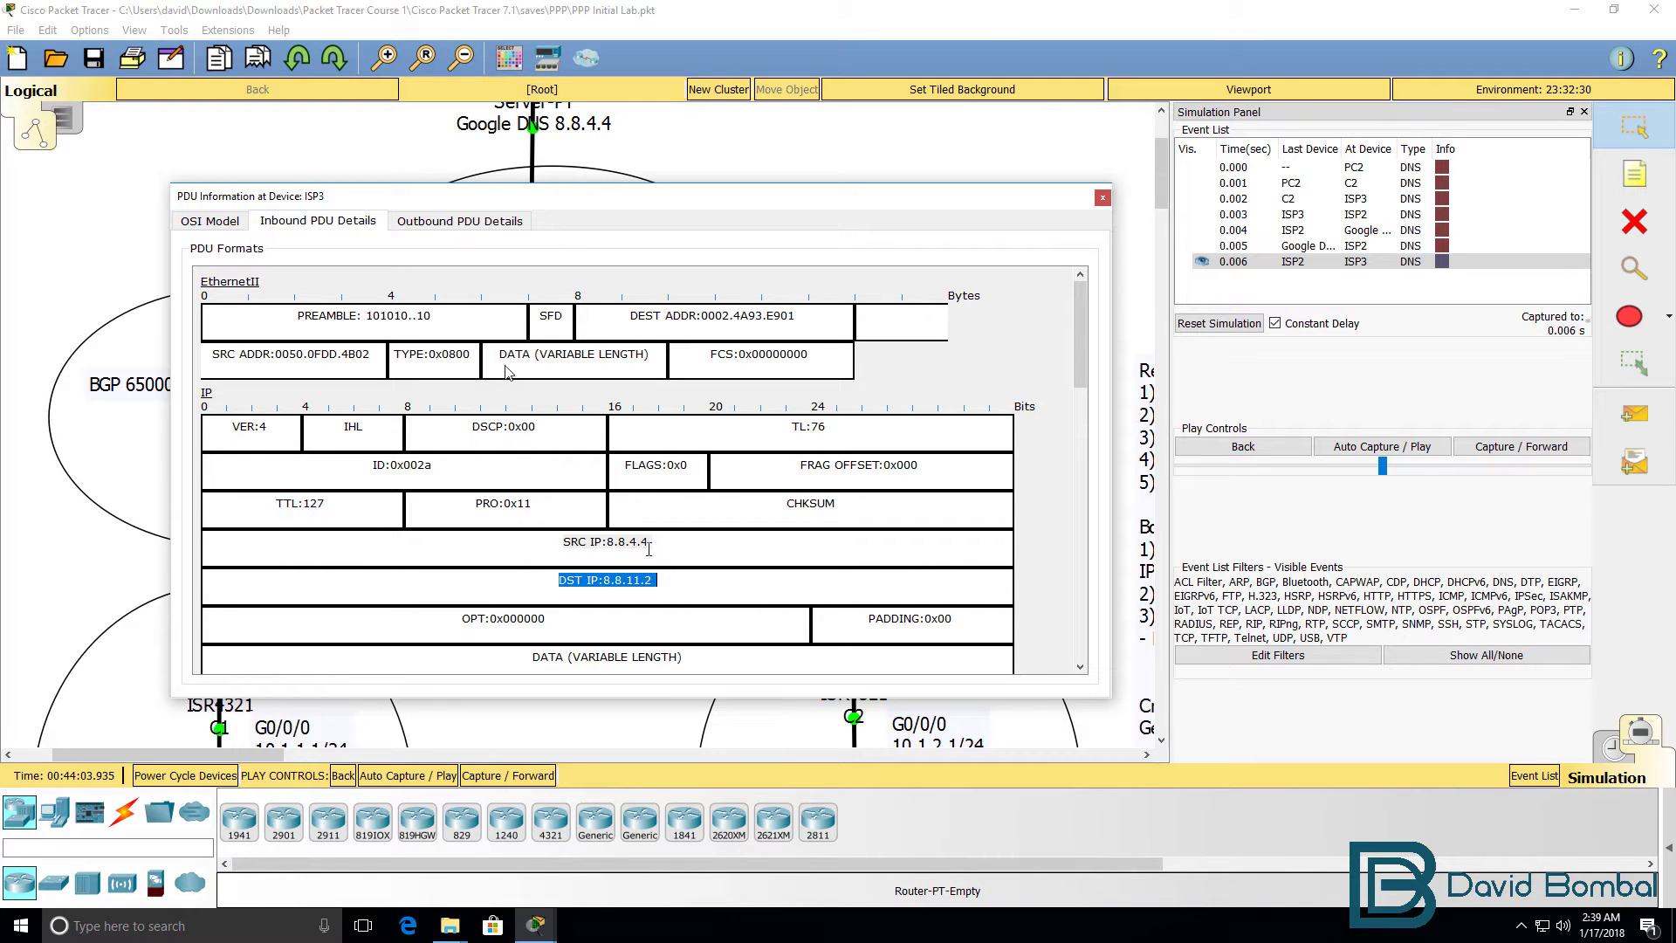
left_click(463, 222)
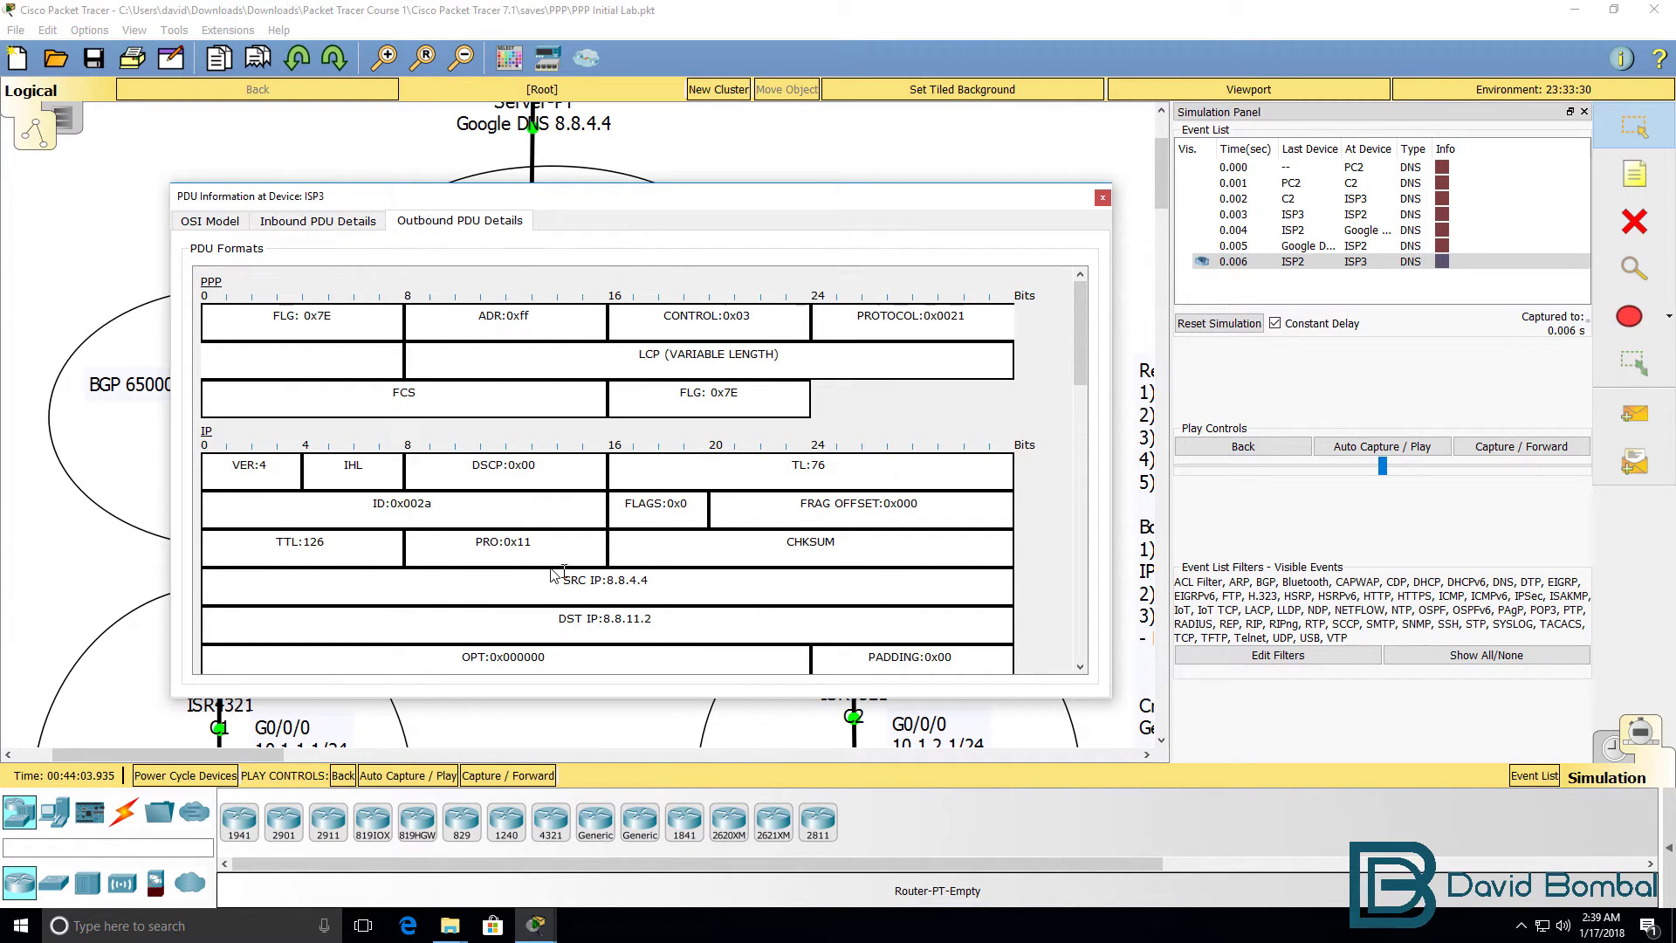
left_click_drag(555, 580, 672, 621)
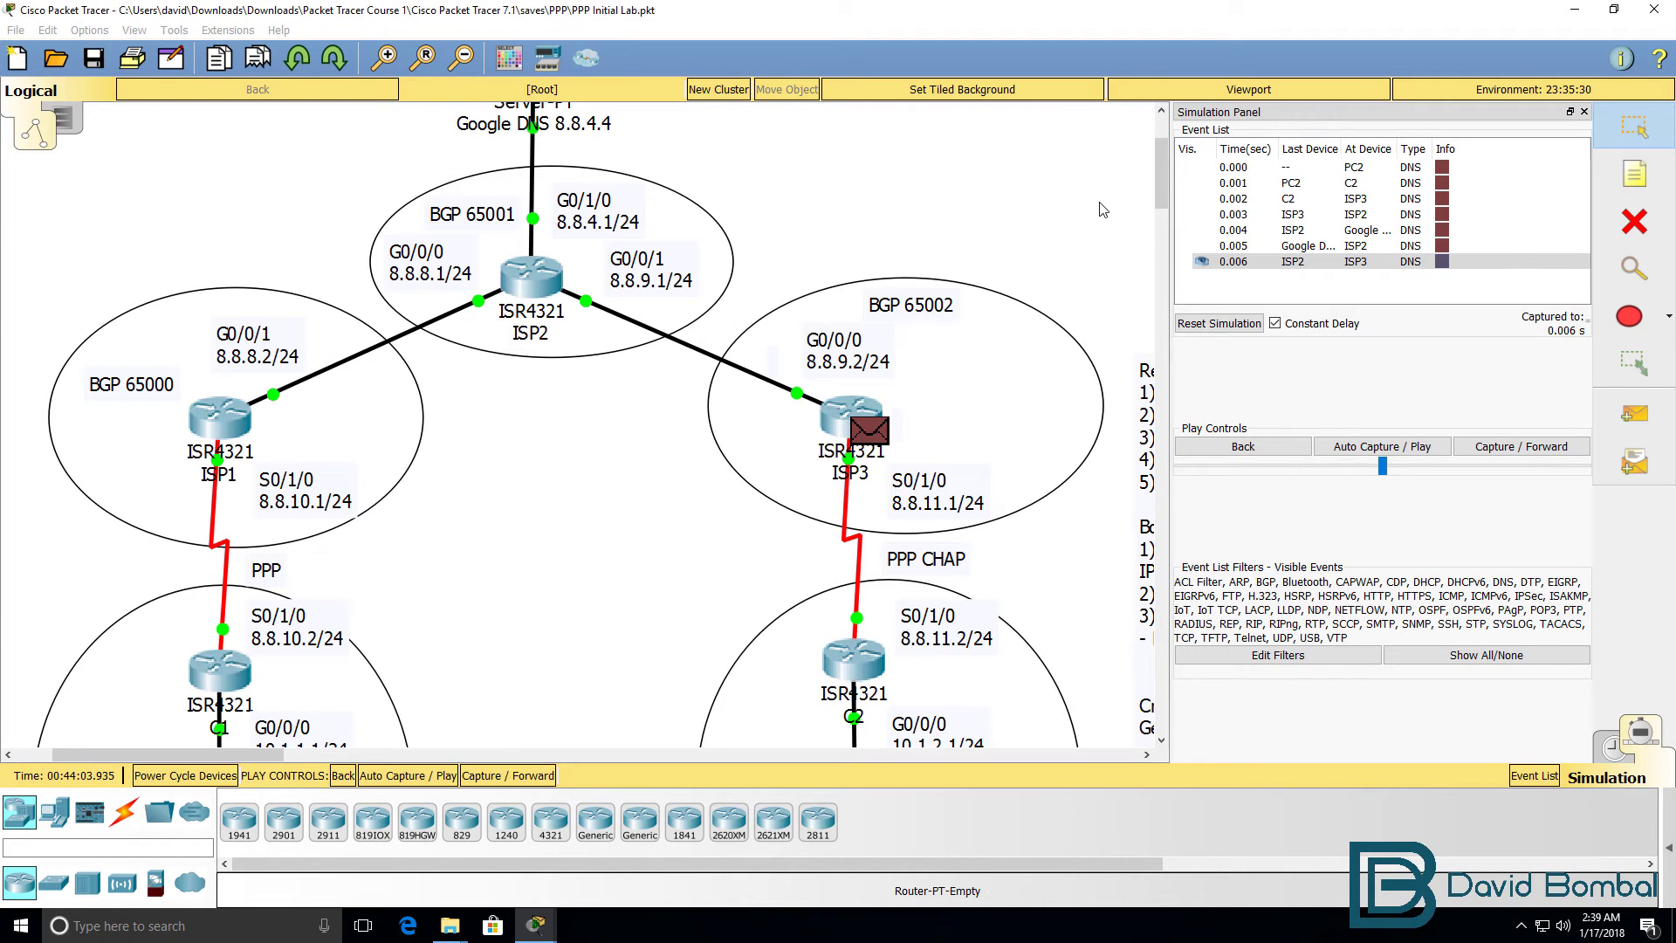
Forward the reply to C2 and compare inbound destination 8.8.11.2 with outbound destination 10.1.2.11
left_click(1507, 449)
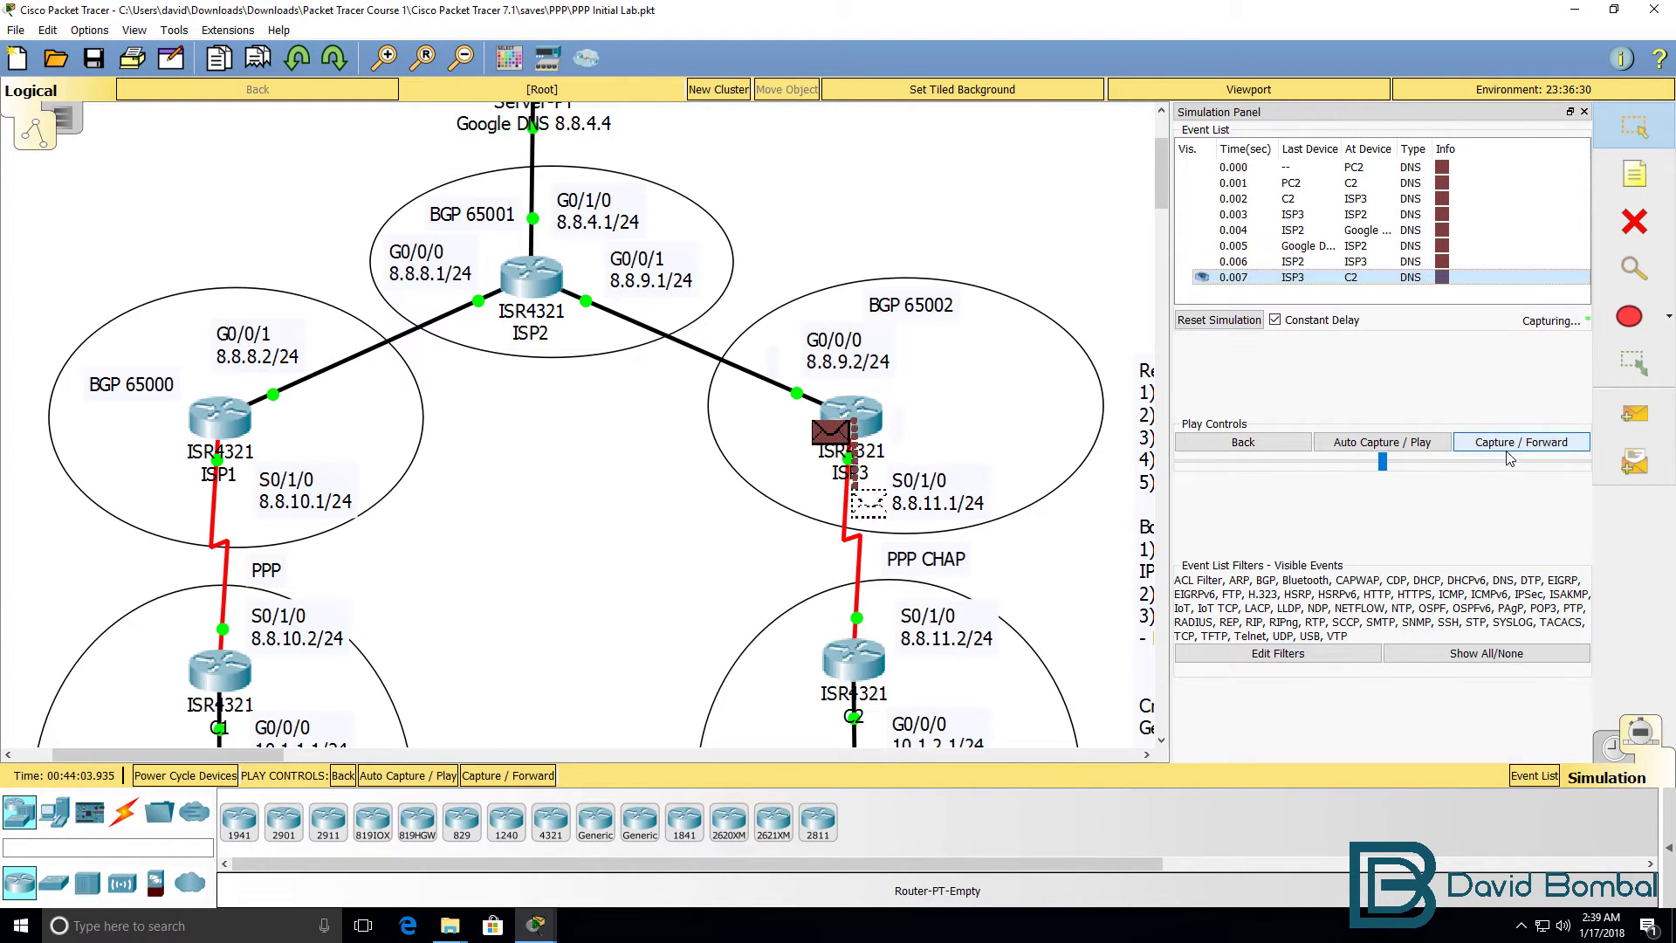
left_click(872, 675)
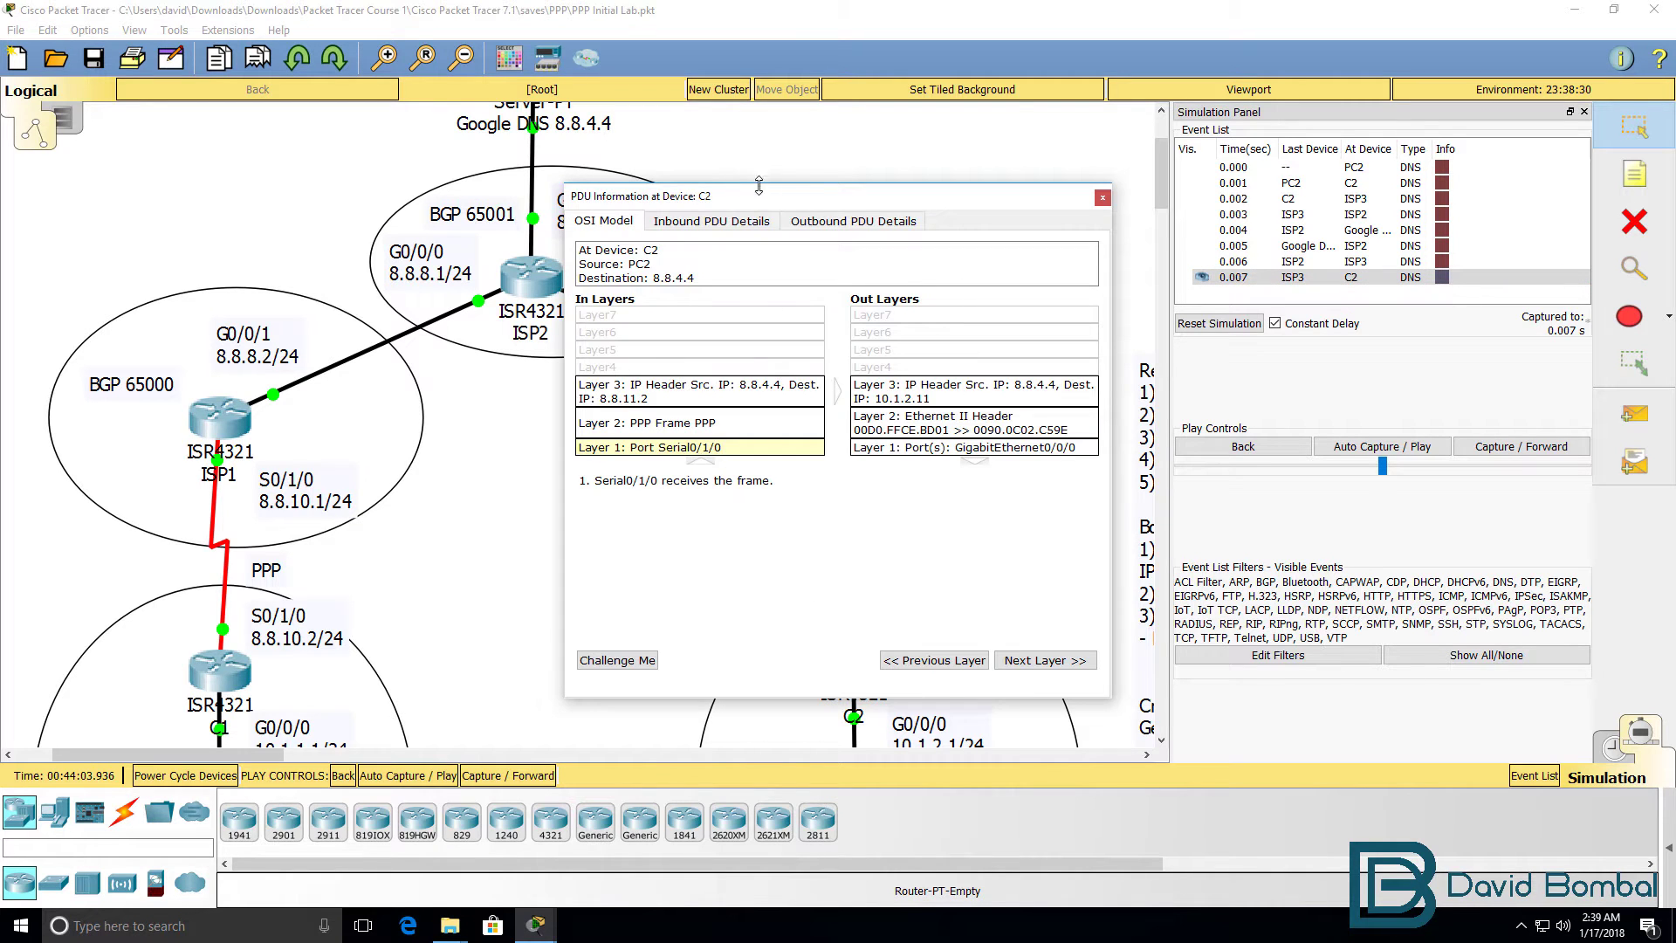
left_click_drag(759, 186, 223, 3)
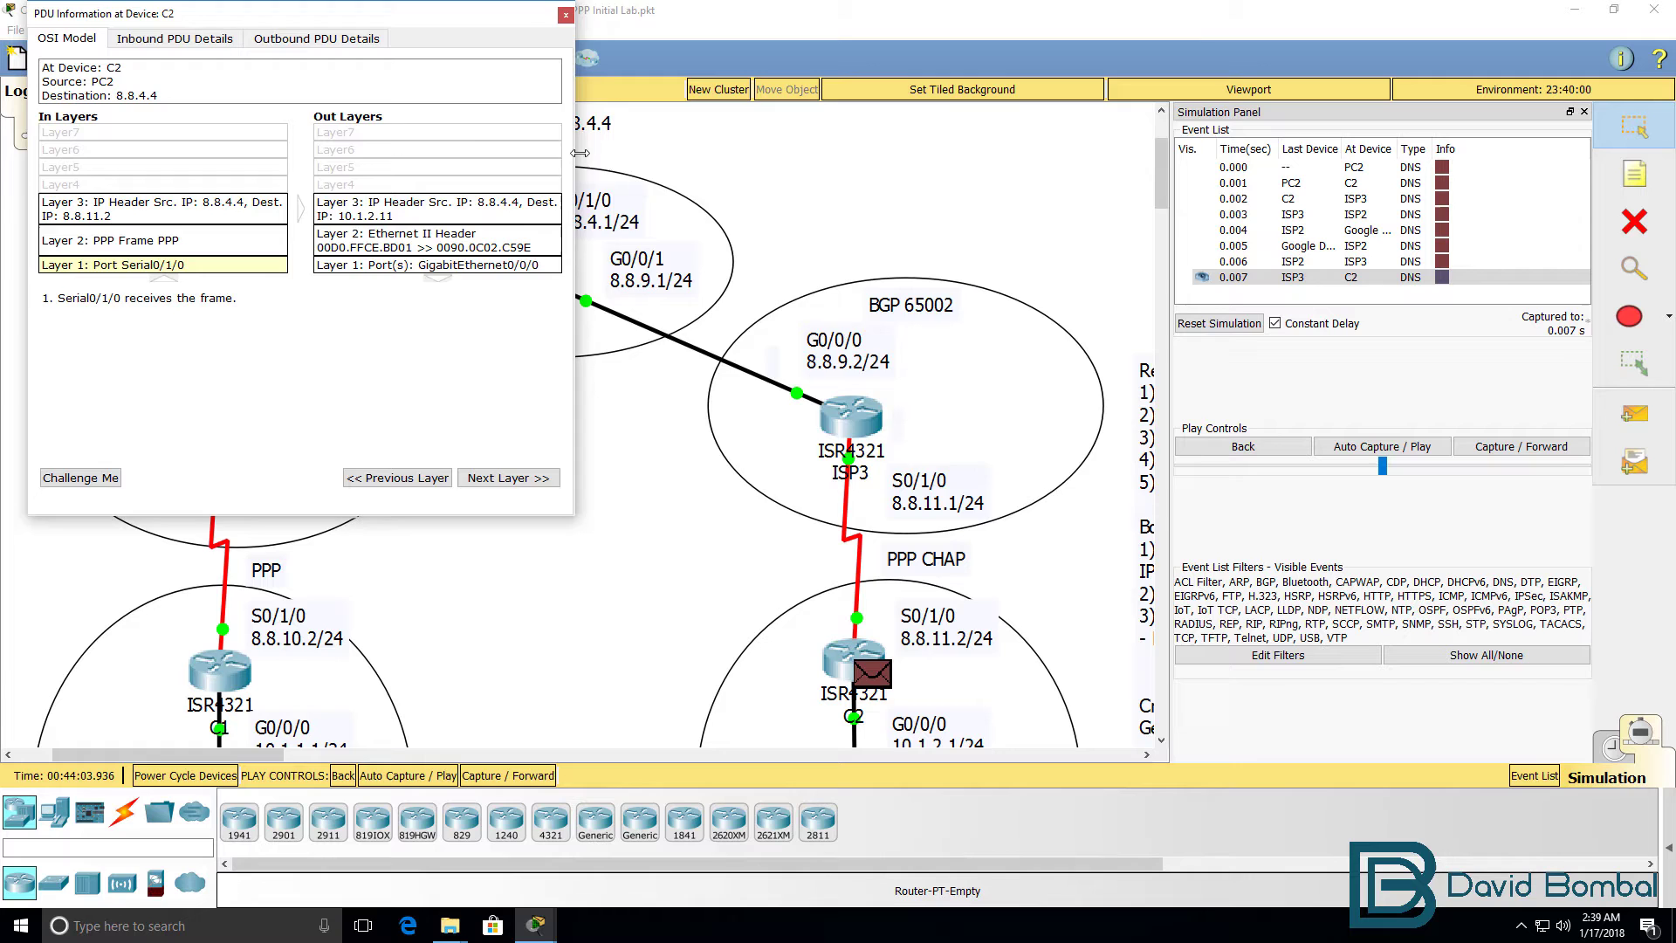
left_click_drag(581, 152, 1231, 153)
left_click(175, 39)
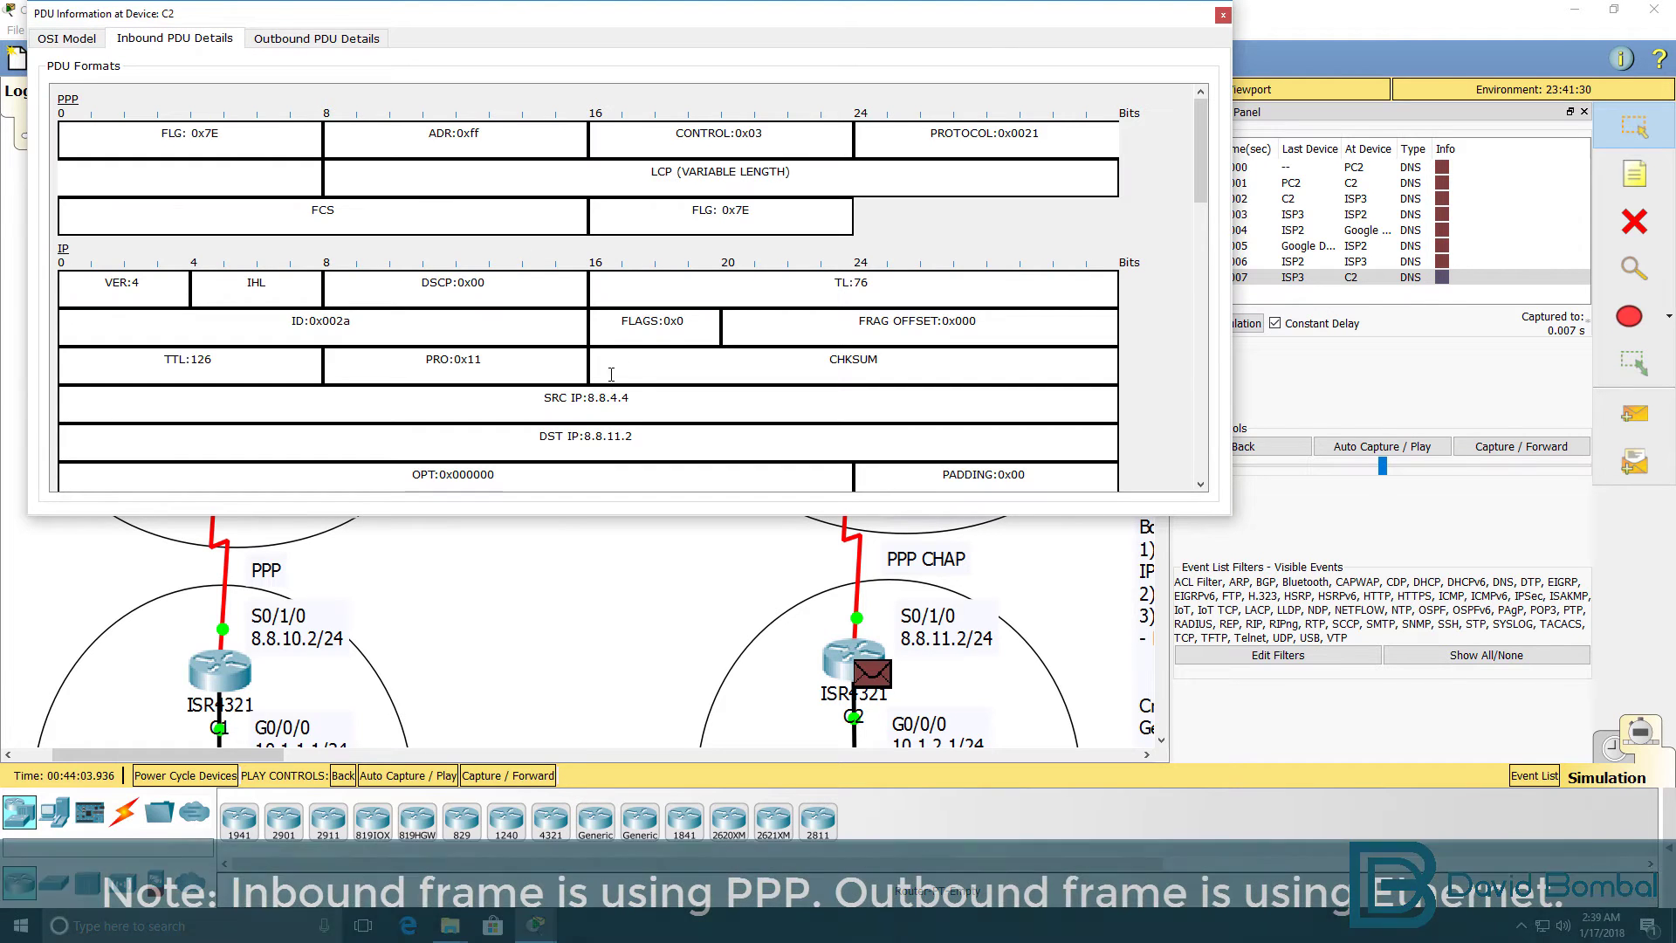
left_click_drag(636, 398, 510, 399)
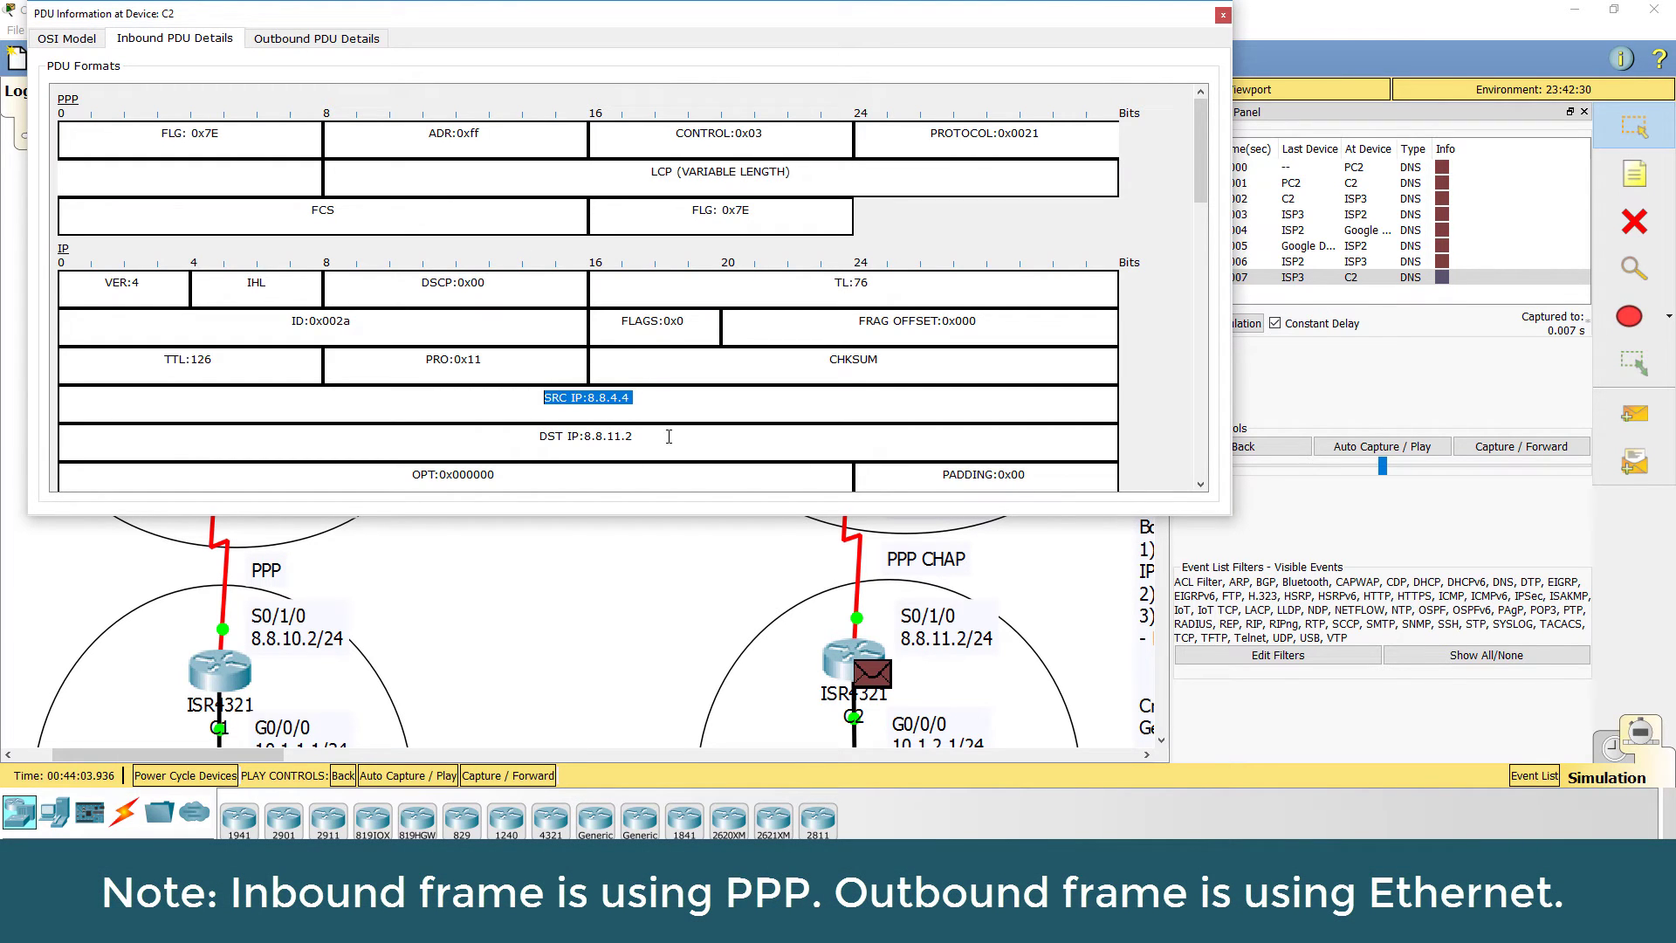
left_click_drag(669, 436, 466, 437)
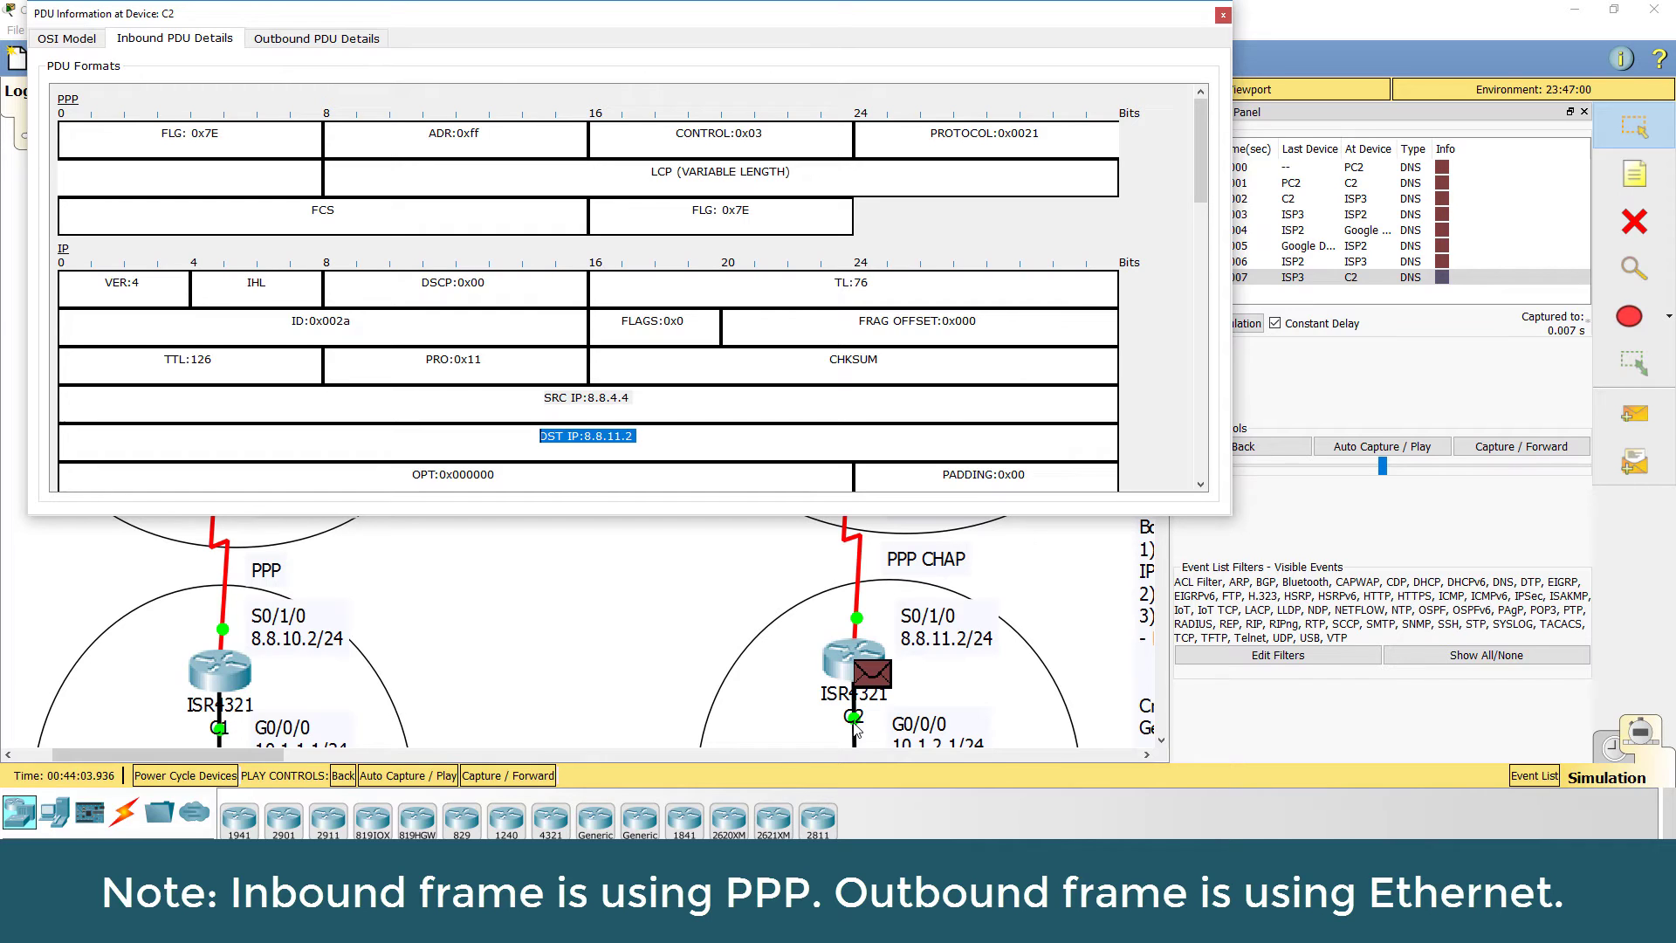
left_click(328, 44)
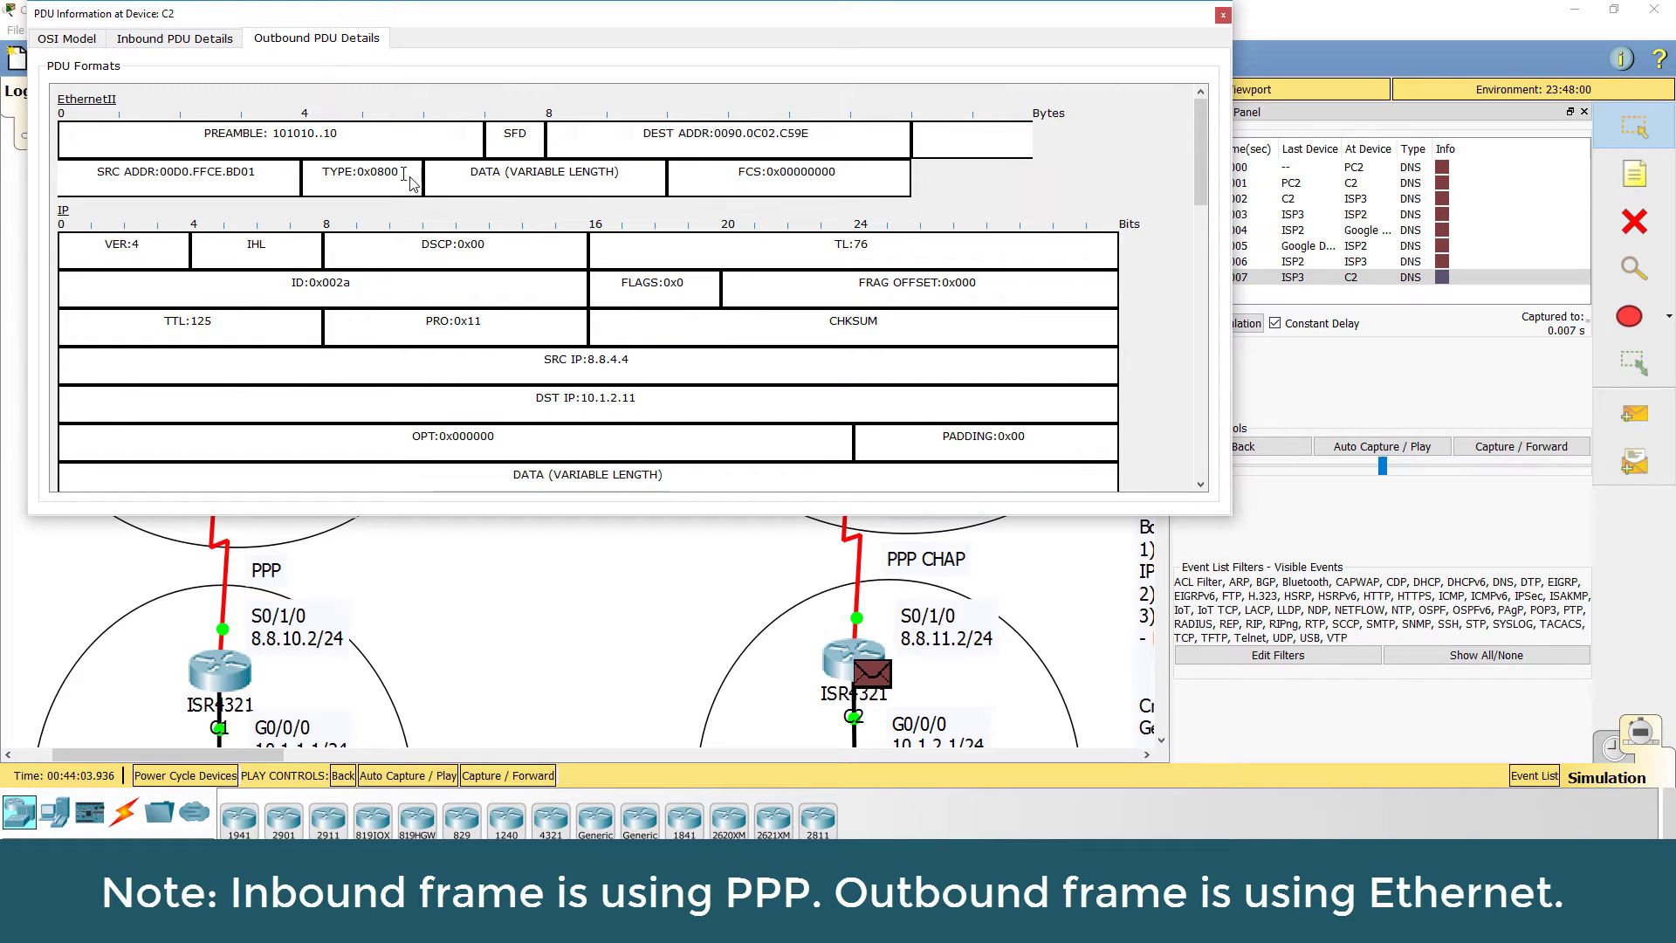
left_click_drag(532, 390, 690, 407)
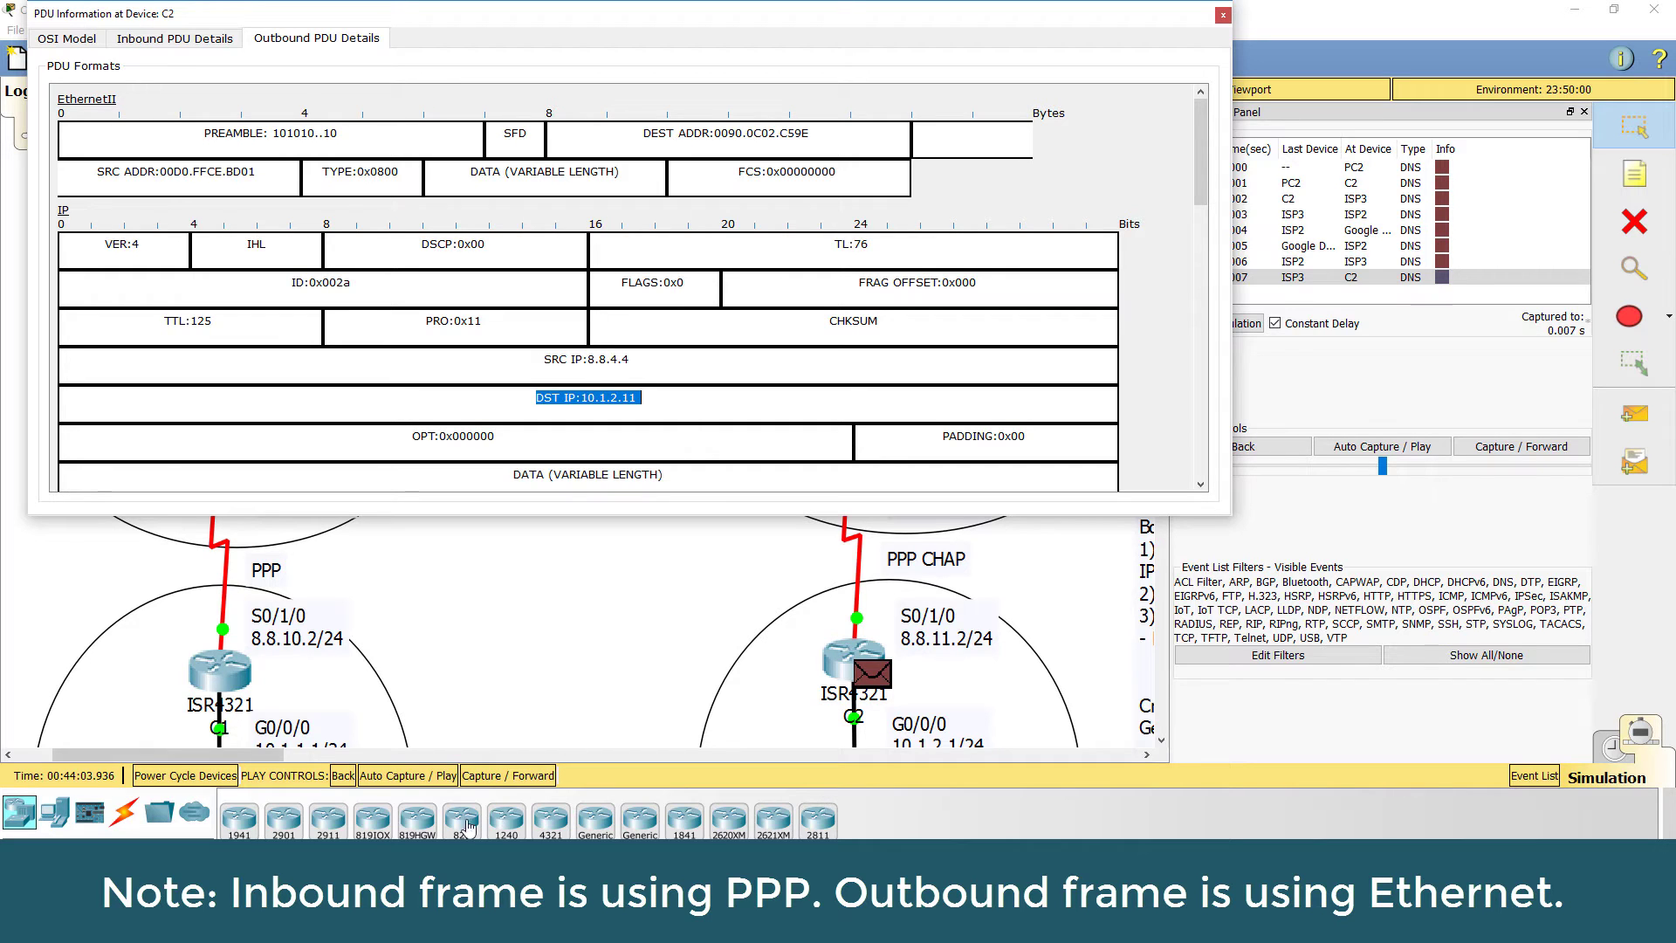
Run 'show ip nat translations' on C2 and highlight 8.8.11.2:1025/1026 mapped to 10.1.2.11
key("alt+Tab")
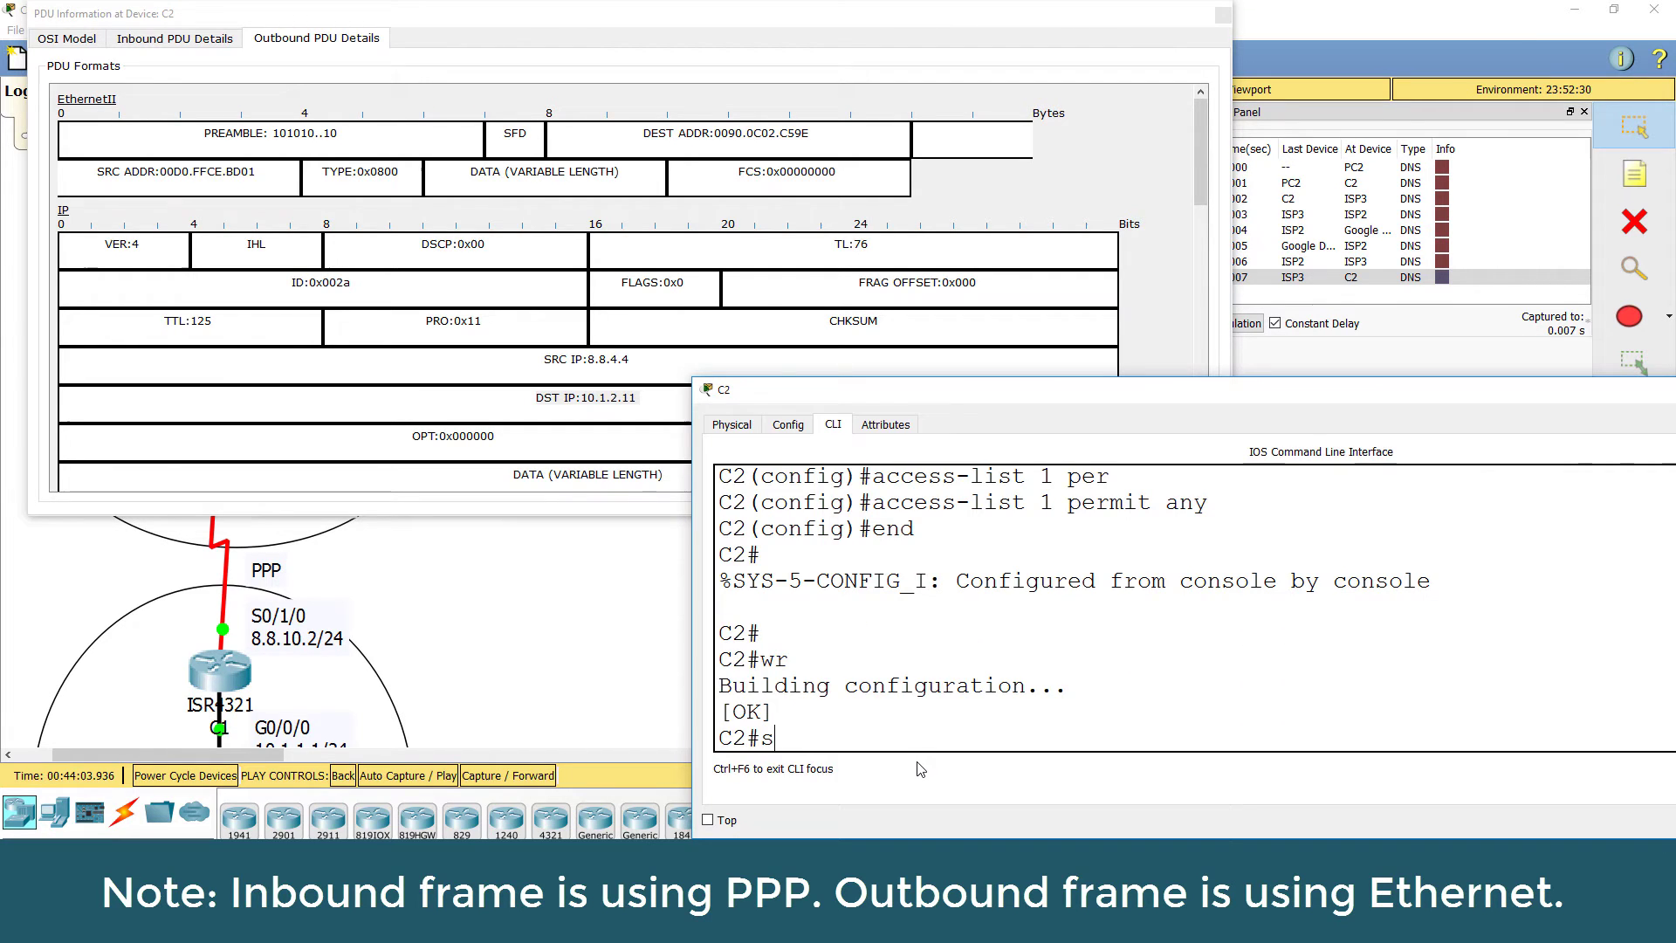
type("sh ip inat tr")
key("Tab")
key("Return")
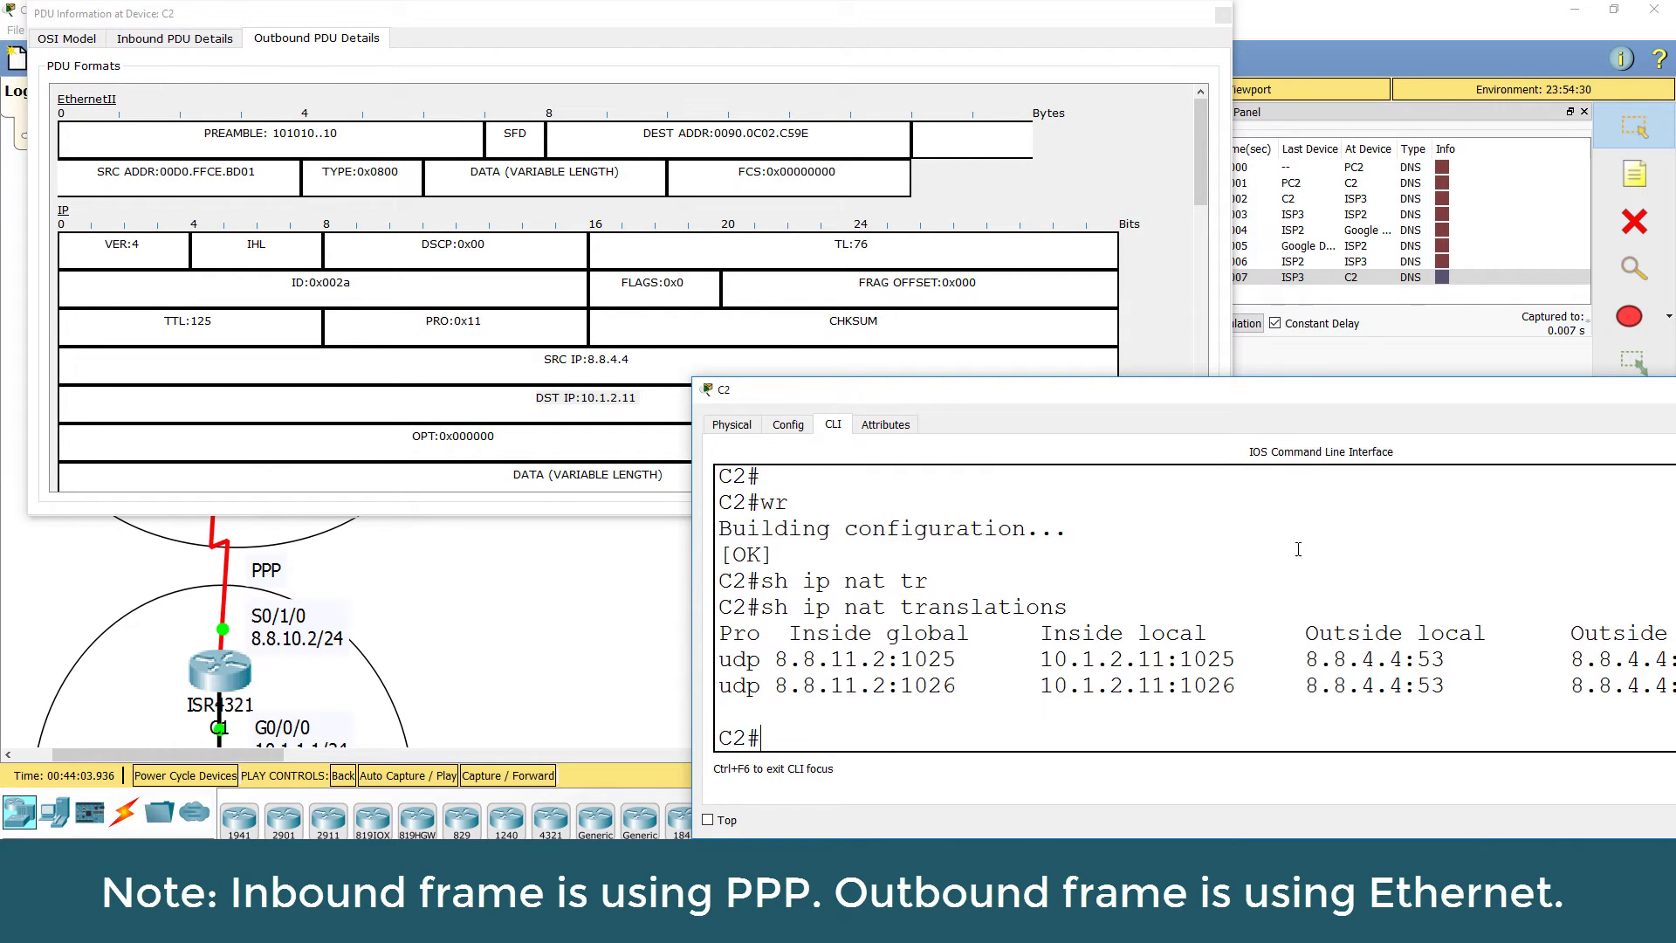
left_click_drag(1121, 399, 550, 442)
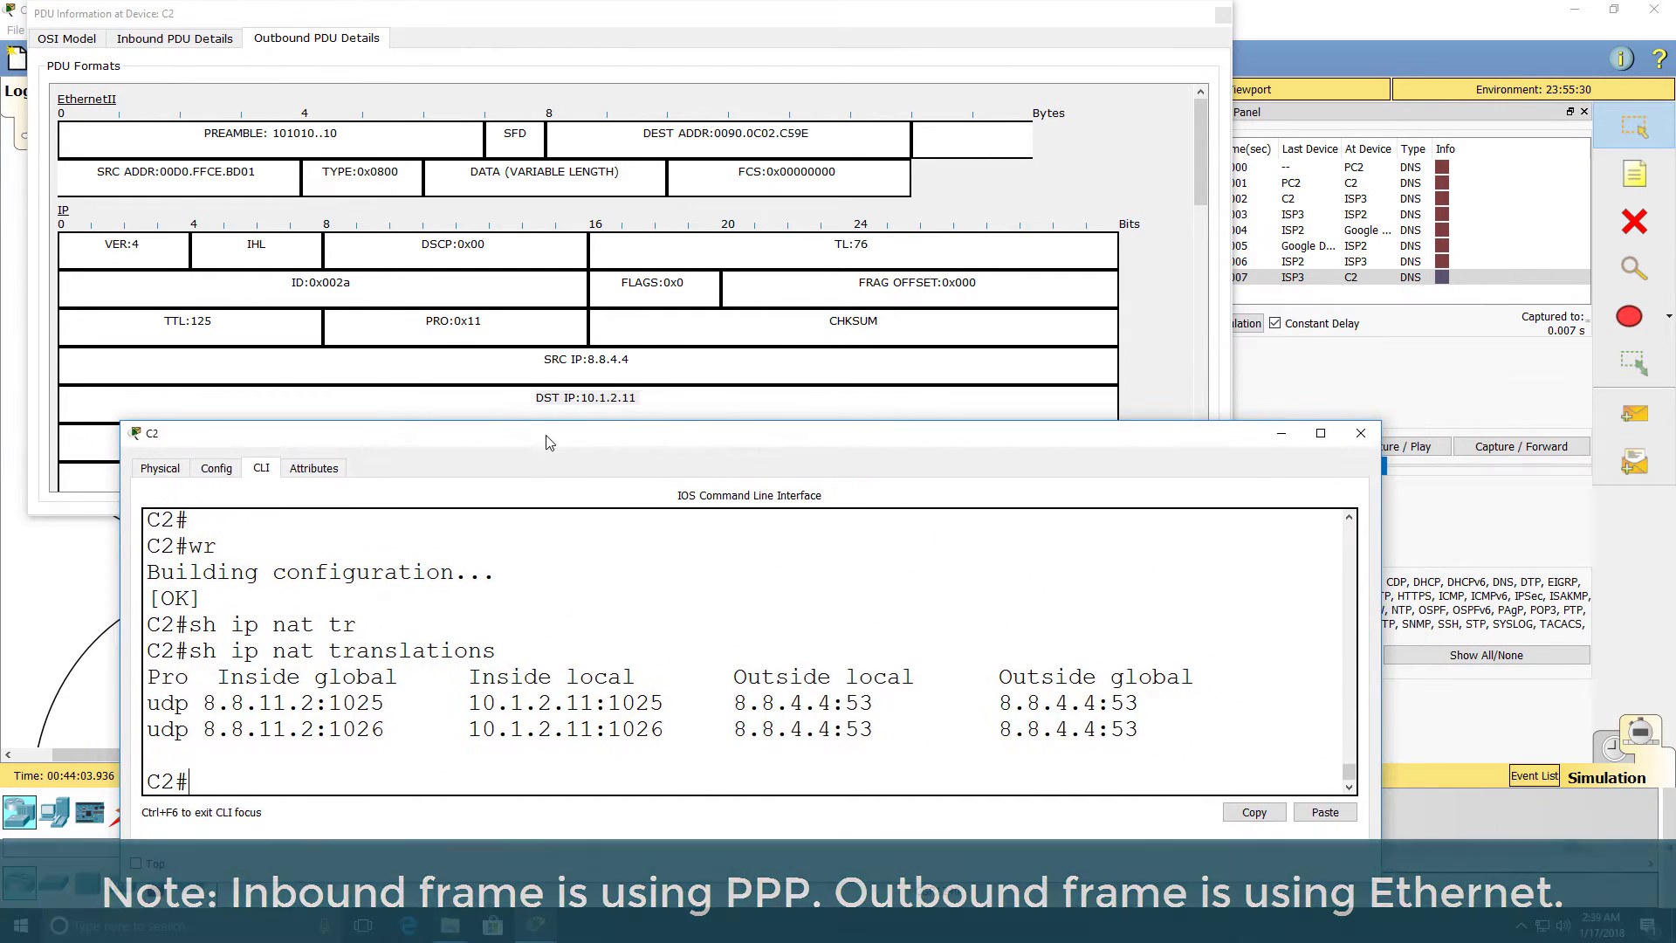
left_click_drag(401, 703, 130, 702)
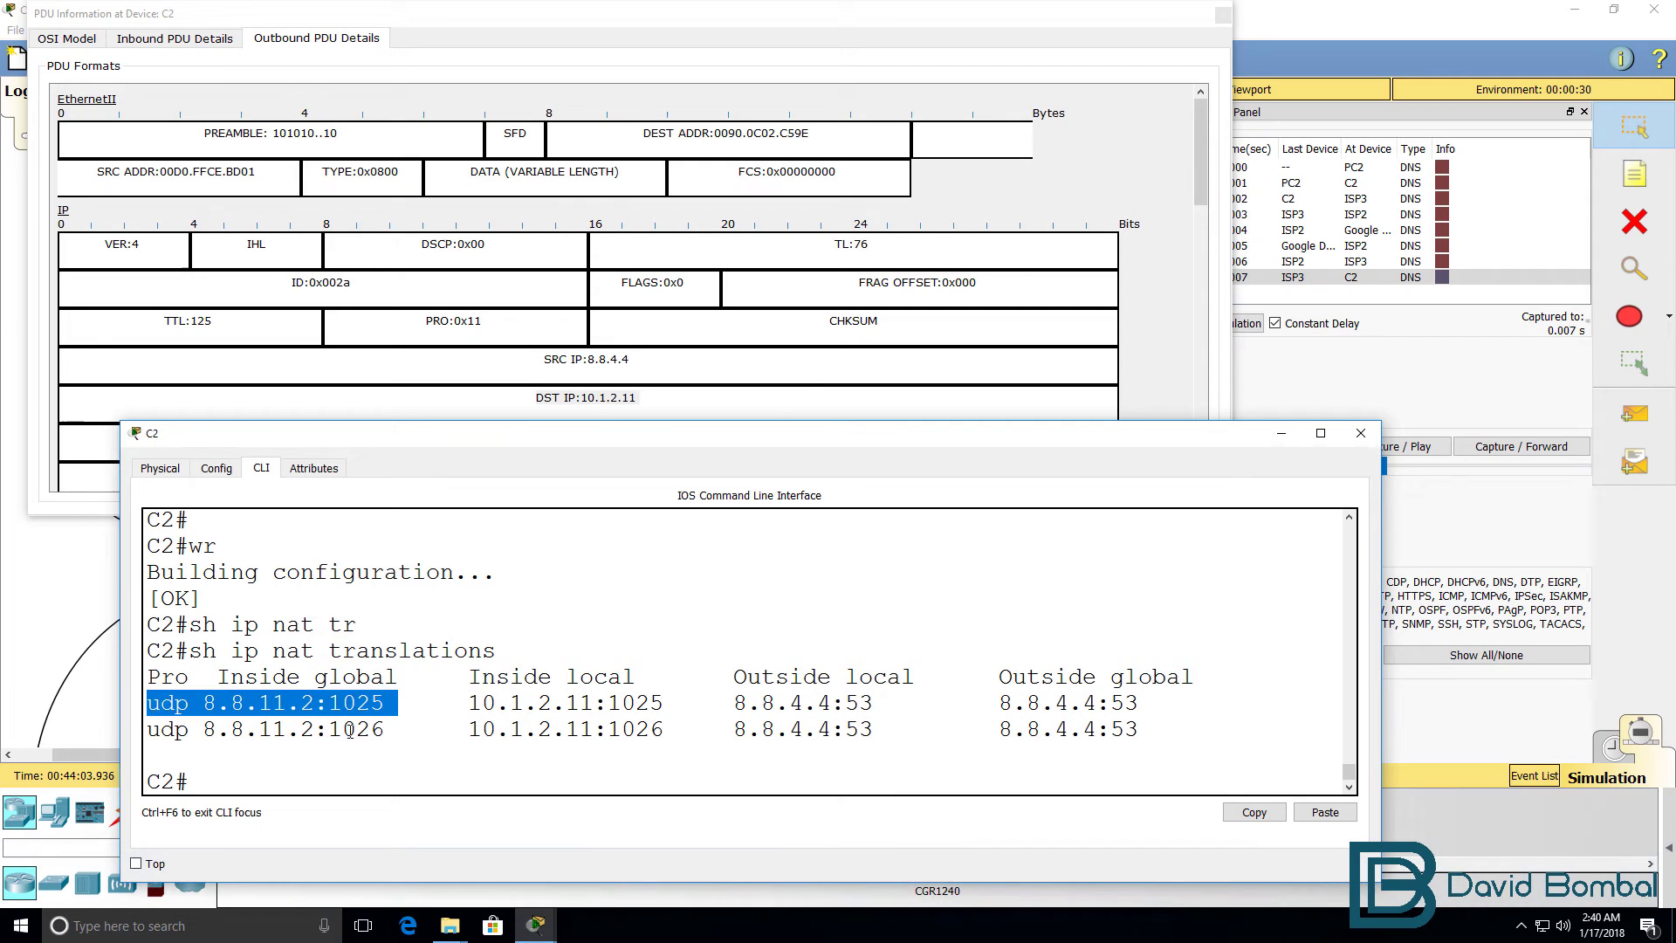
left_click_drag(397, 730, 147, 730)
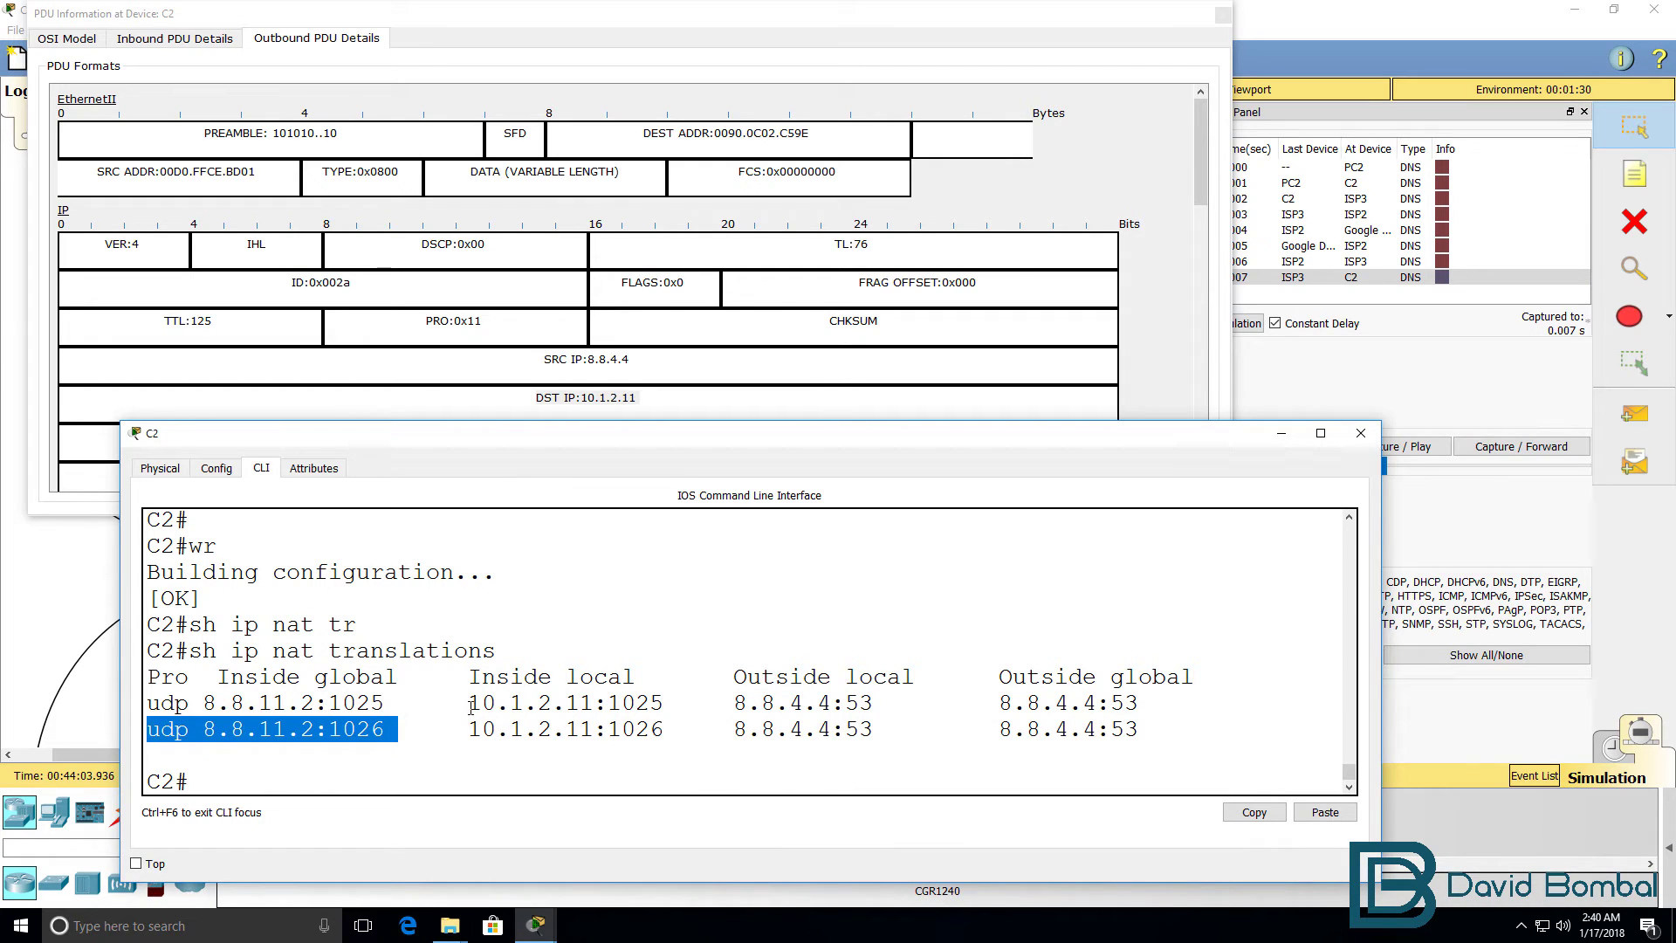
left_click_drag(465, 703, 692, 704)
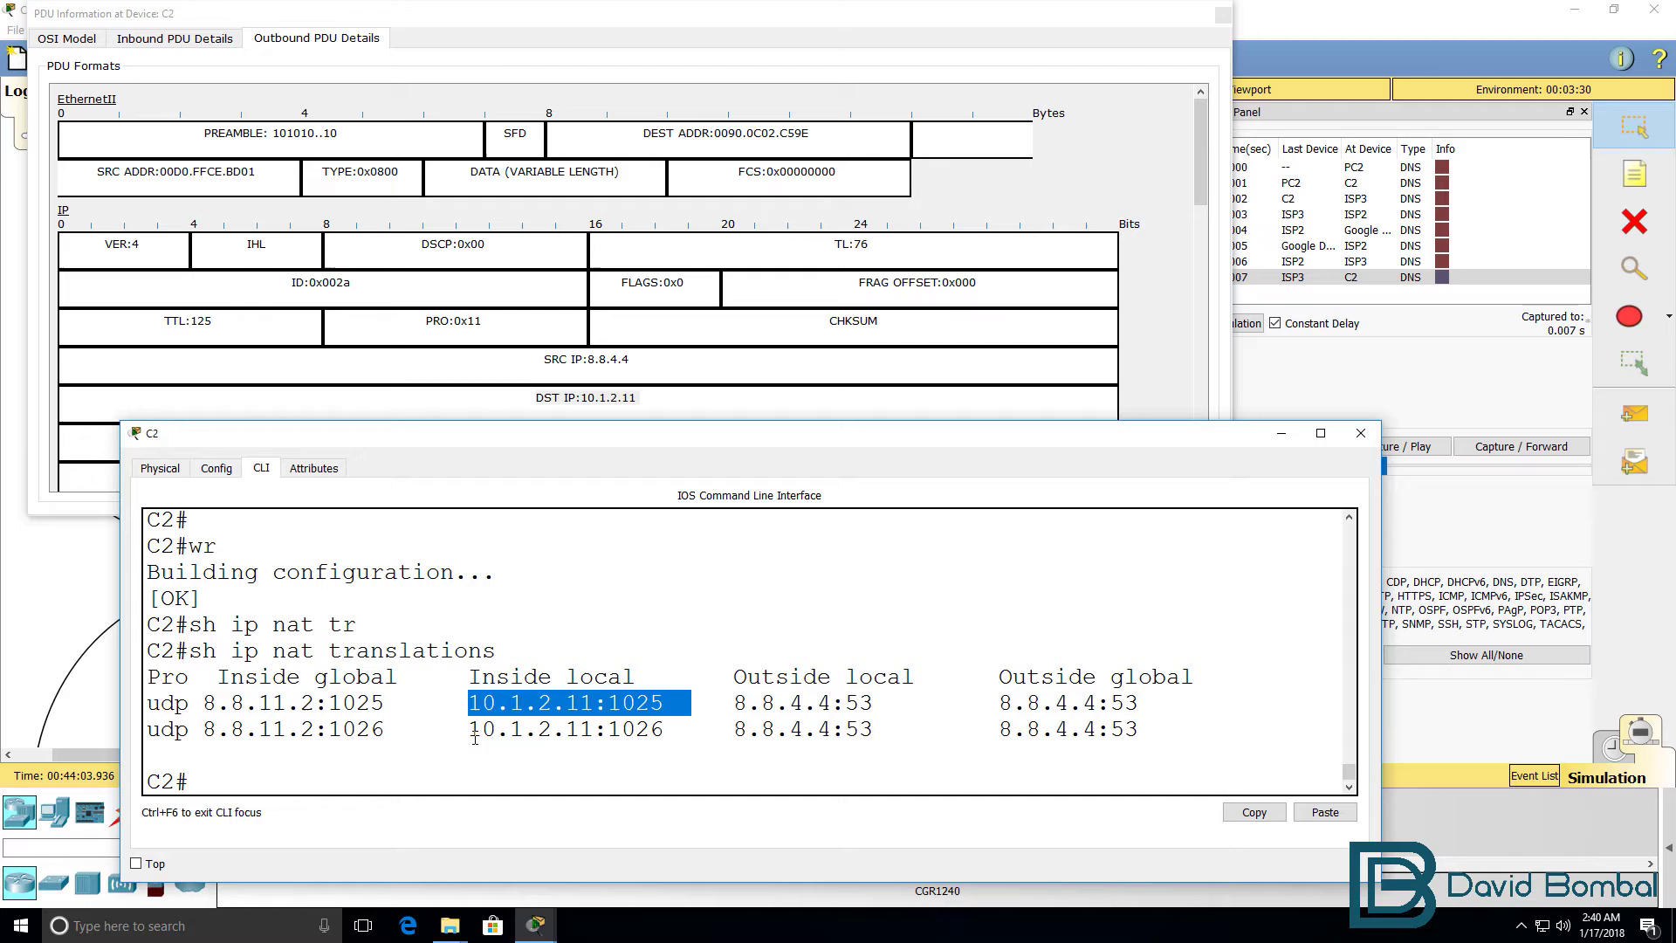
left_click_drag(470, 730, 695, 721)
Highlight destination port 1026 and source port 53 in the DNS reply's UDP header
left_click(774, 301)
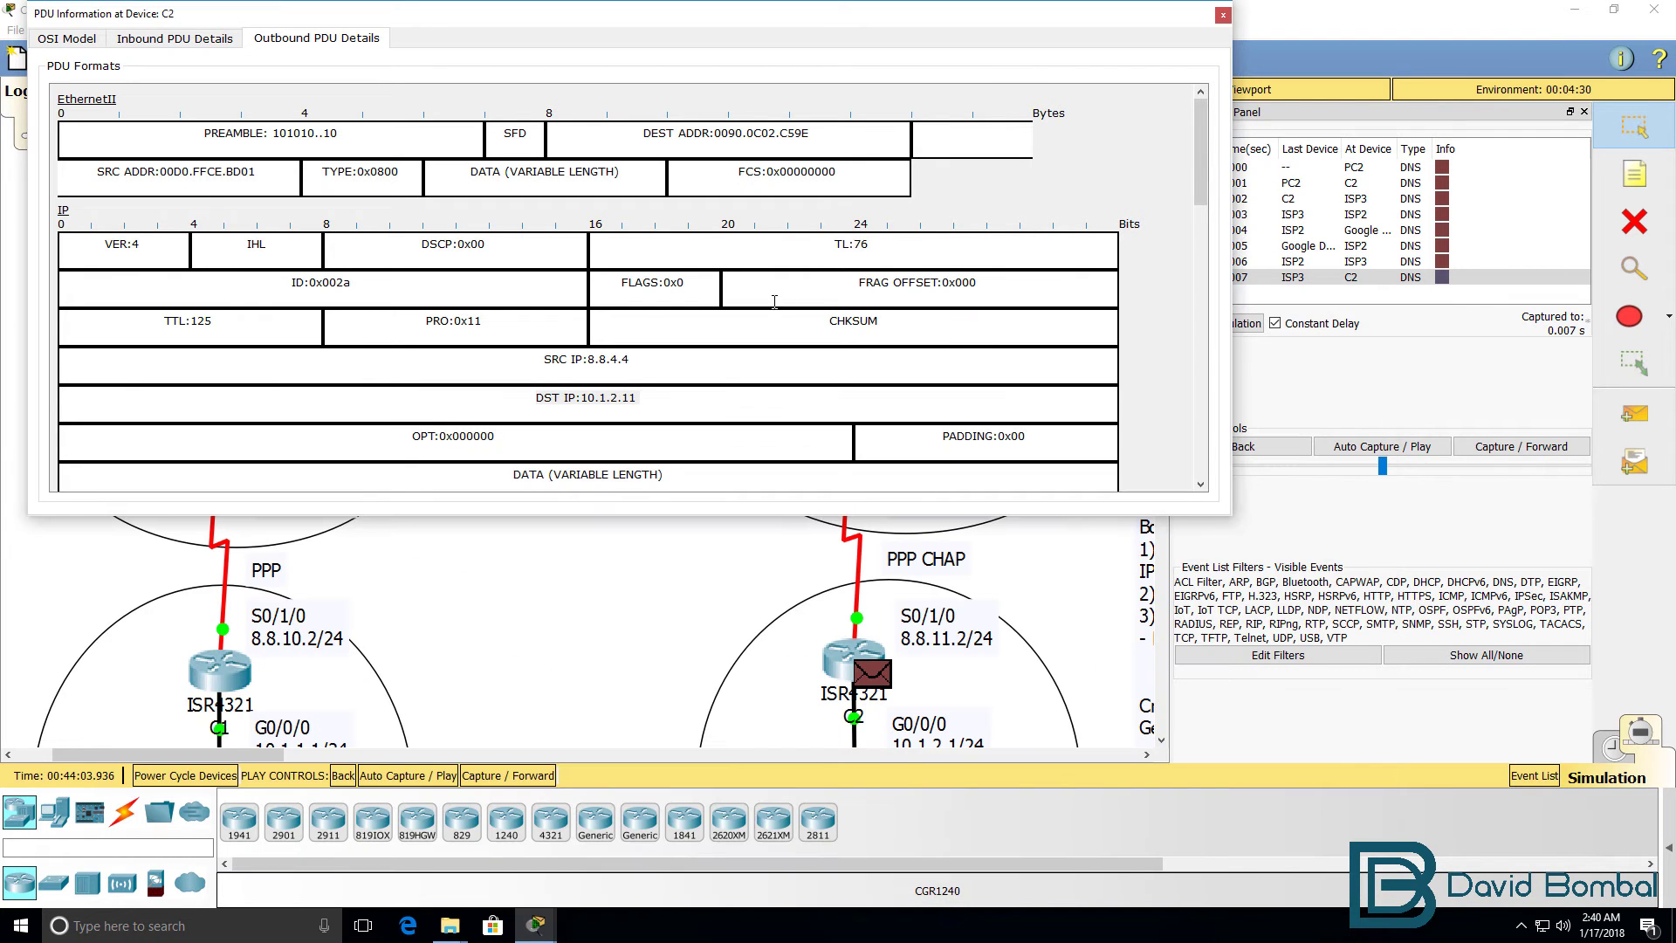
scroll(775, 301, "down", 3)
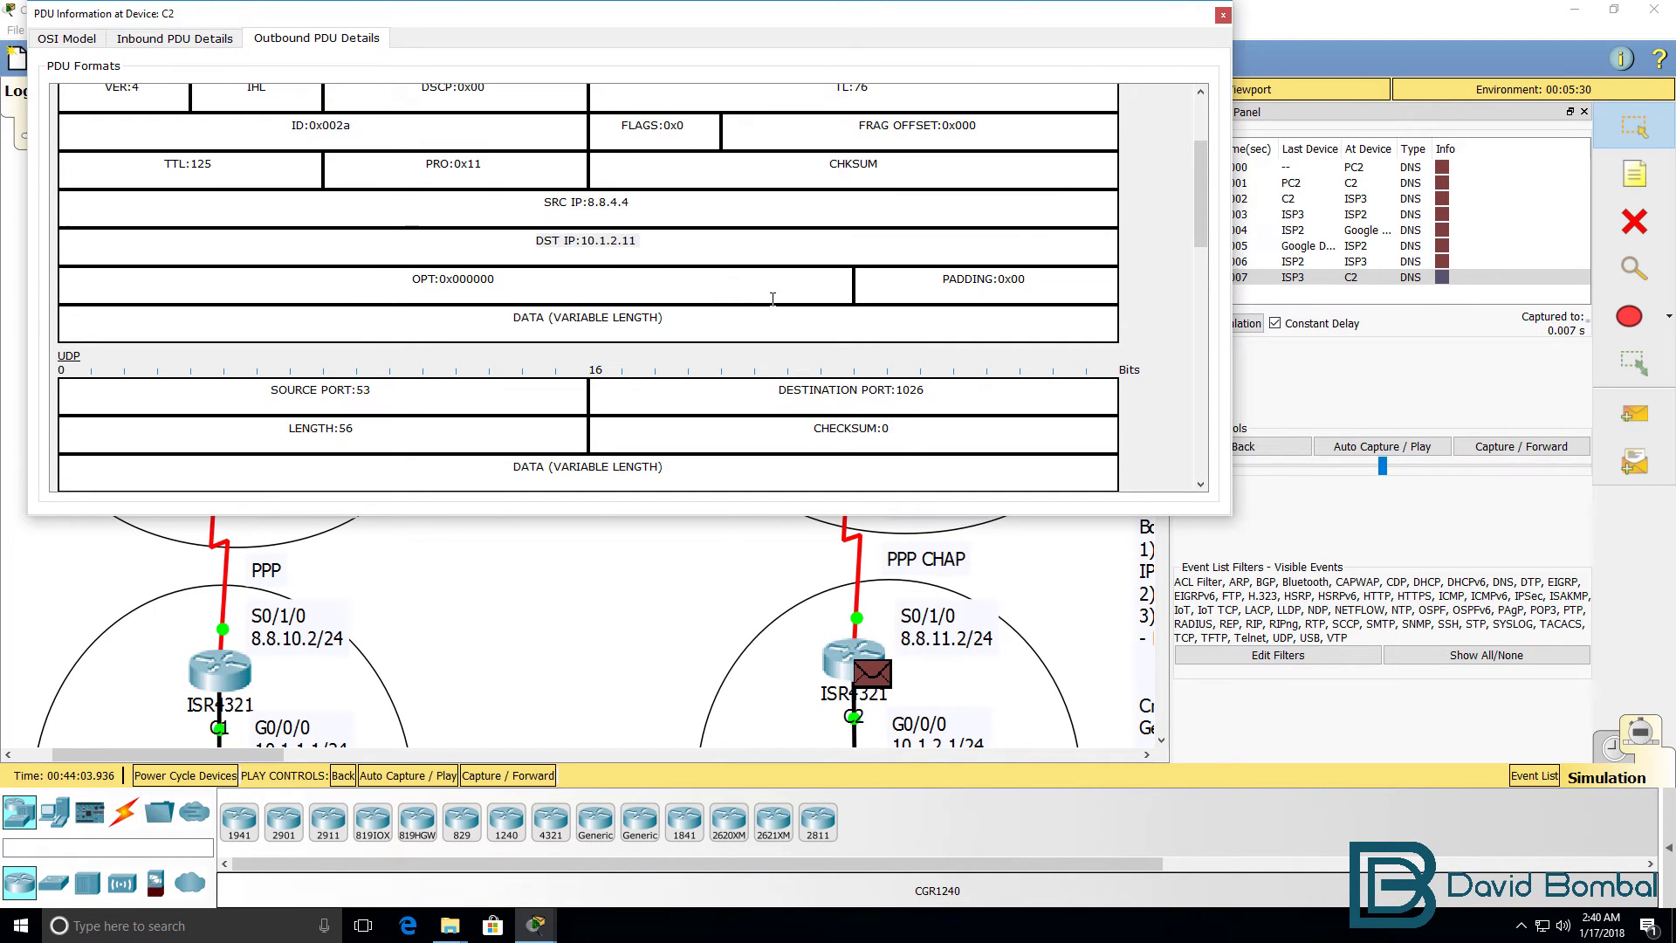
scroll(773, 299, "down", 4)
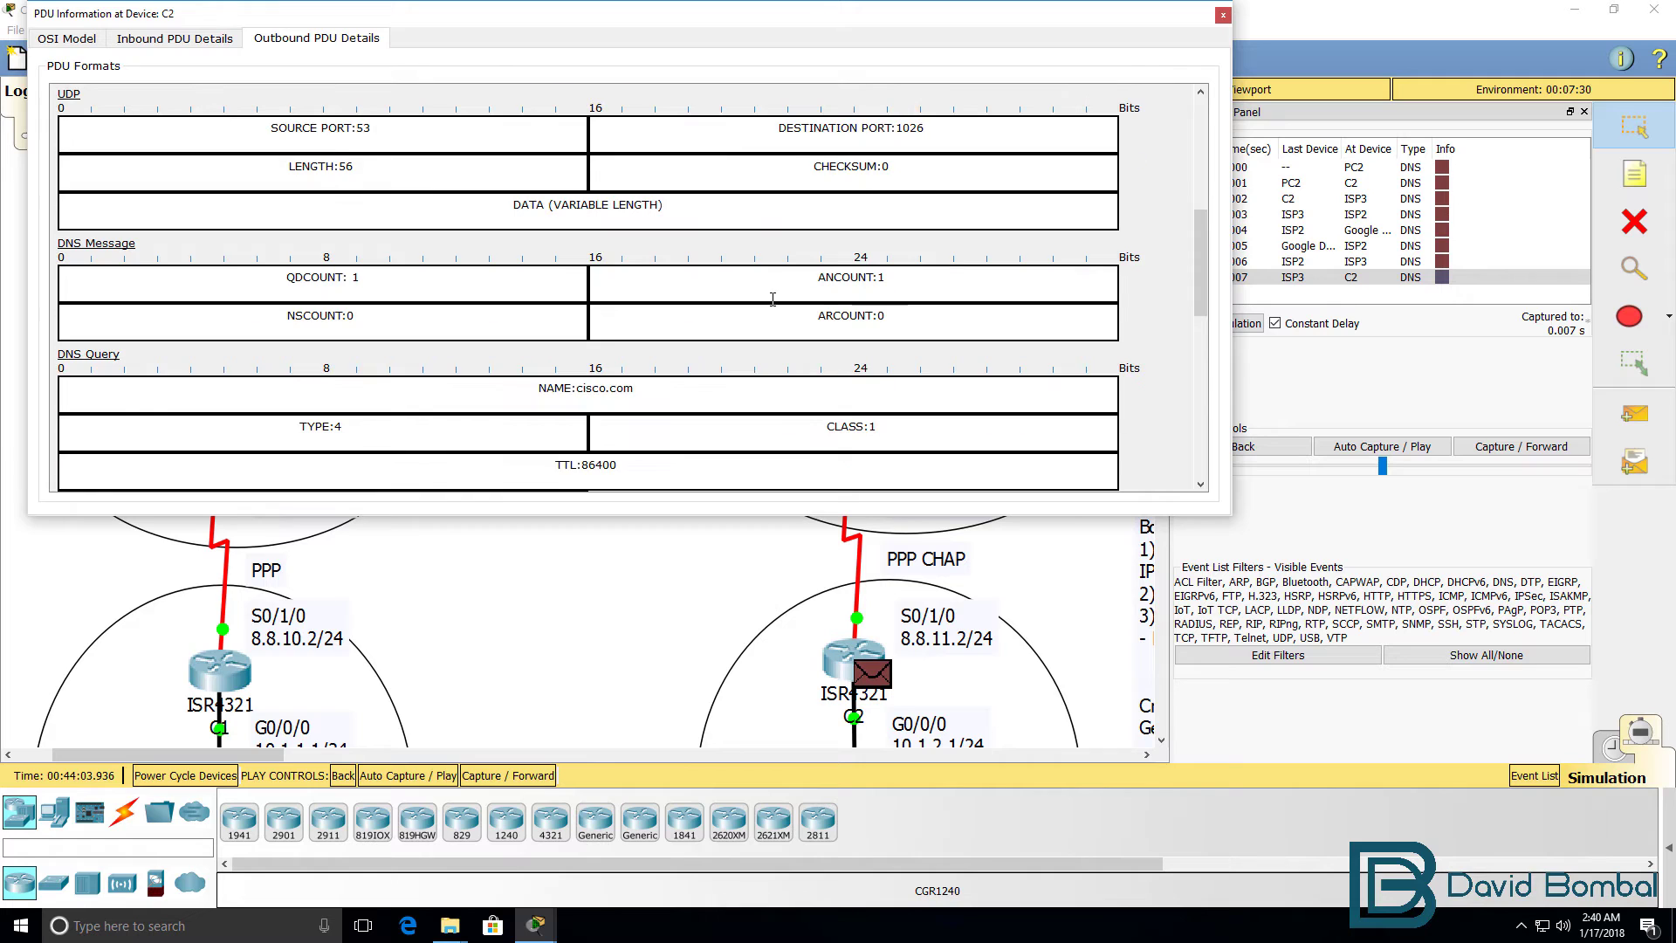
left_click_drag(767, 177, 948, 177)
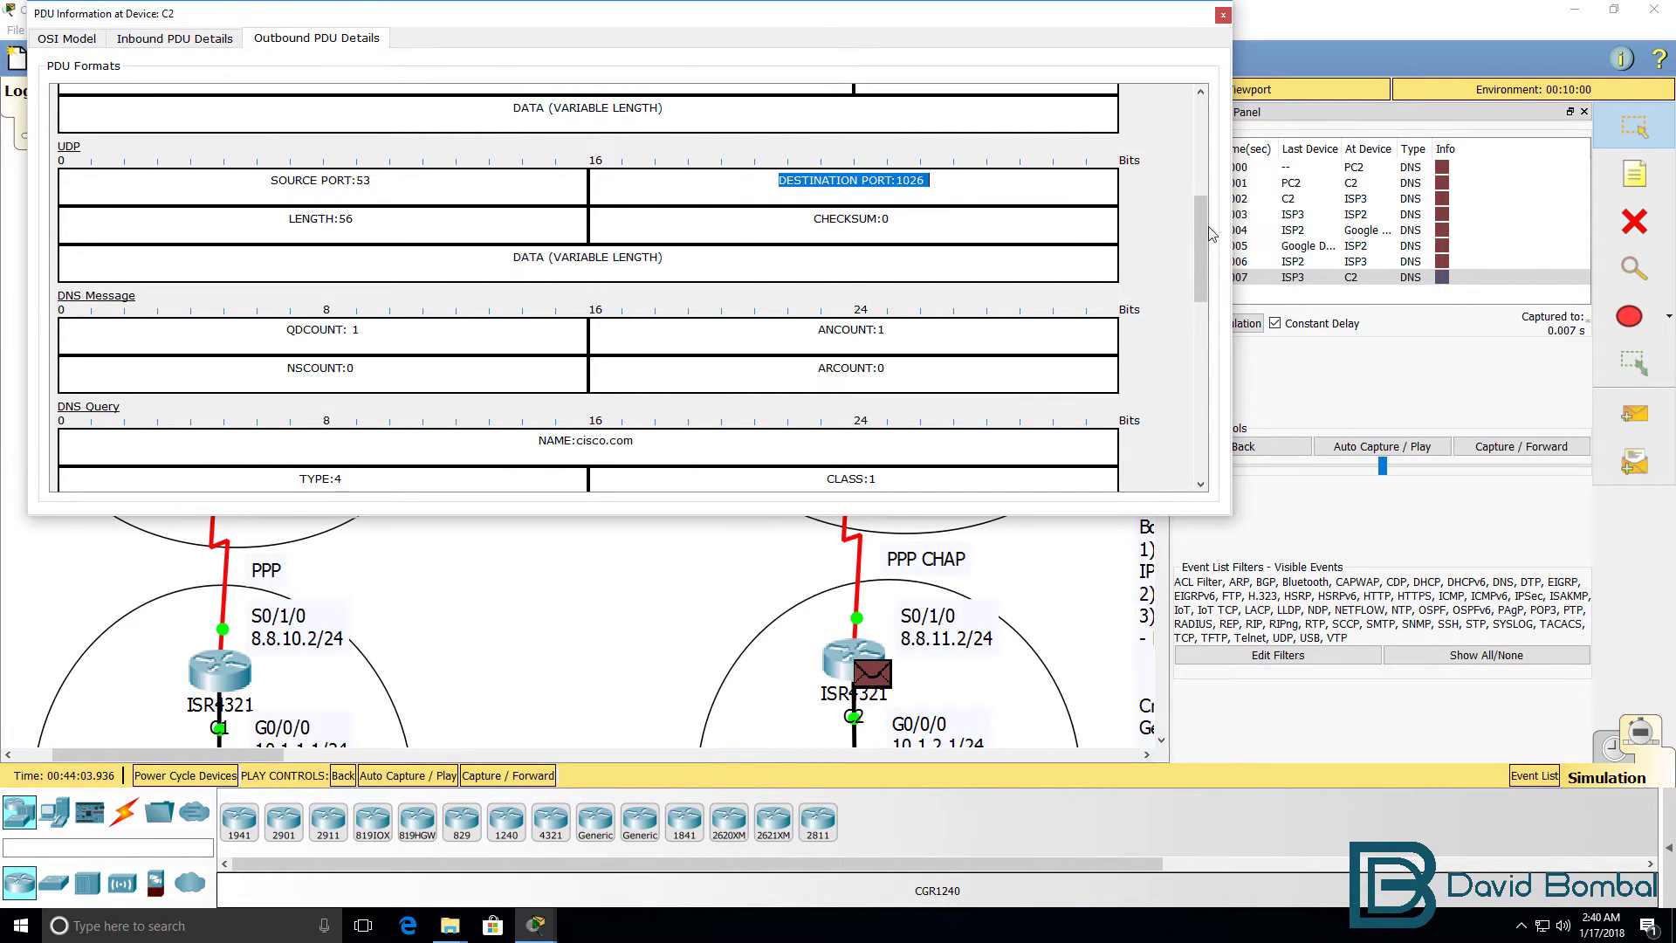
left_click_drag(1202, 229, 1202, 195)
left_click_drag(421, 305, 266, 305)
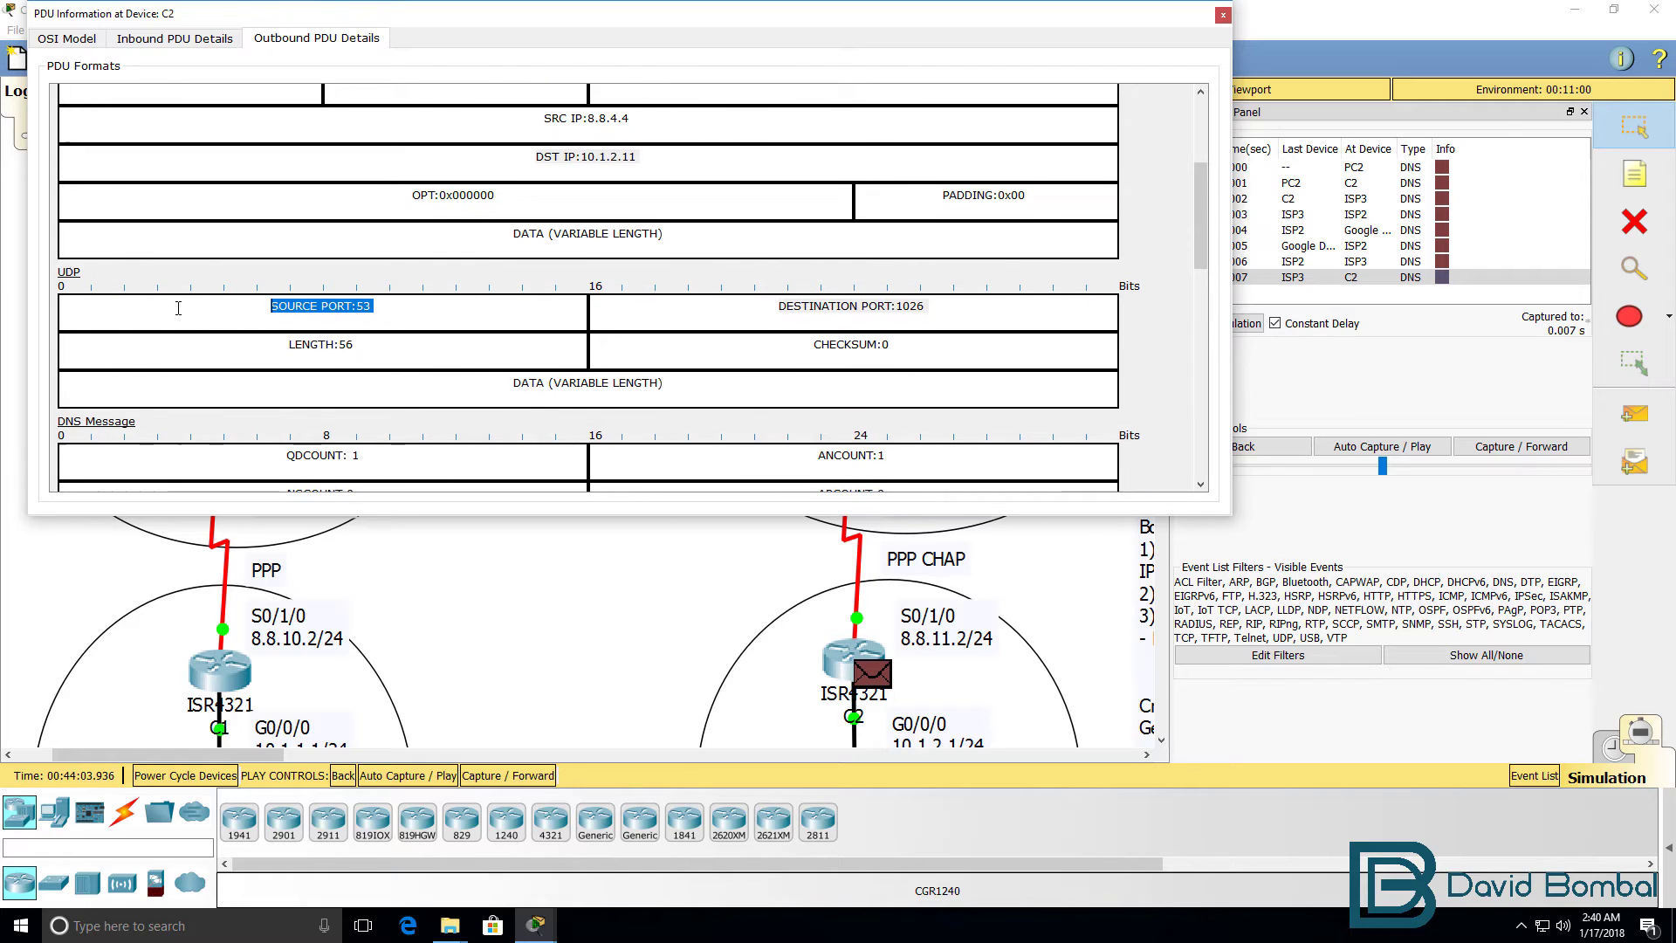
Select C2's udp 8.8.11.2:1026 NAT translation entry, then bring the simulation window back forward
mouse_move(536, 925)
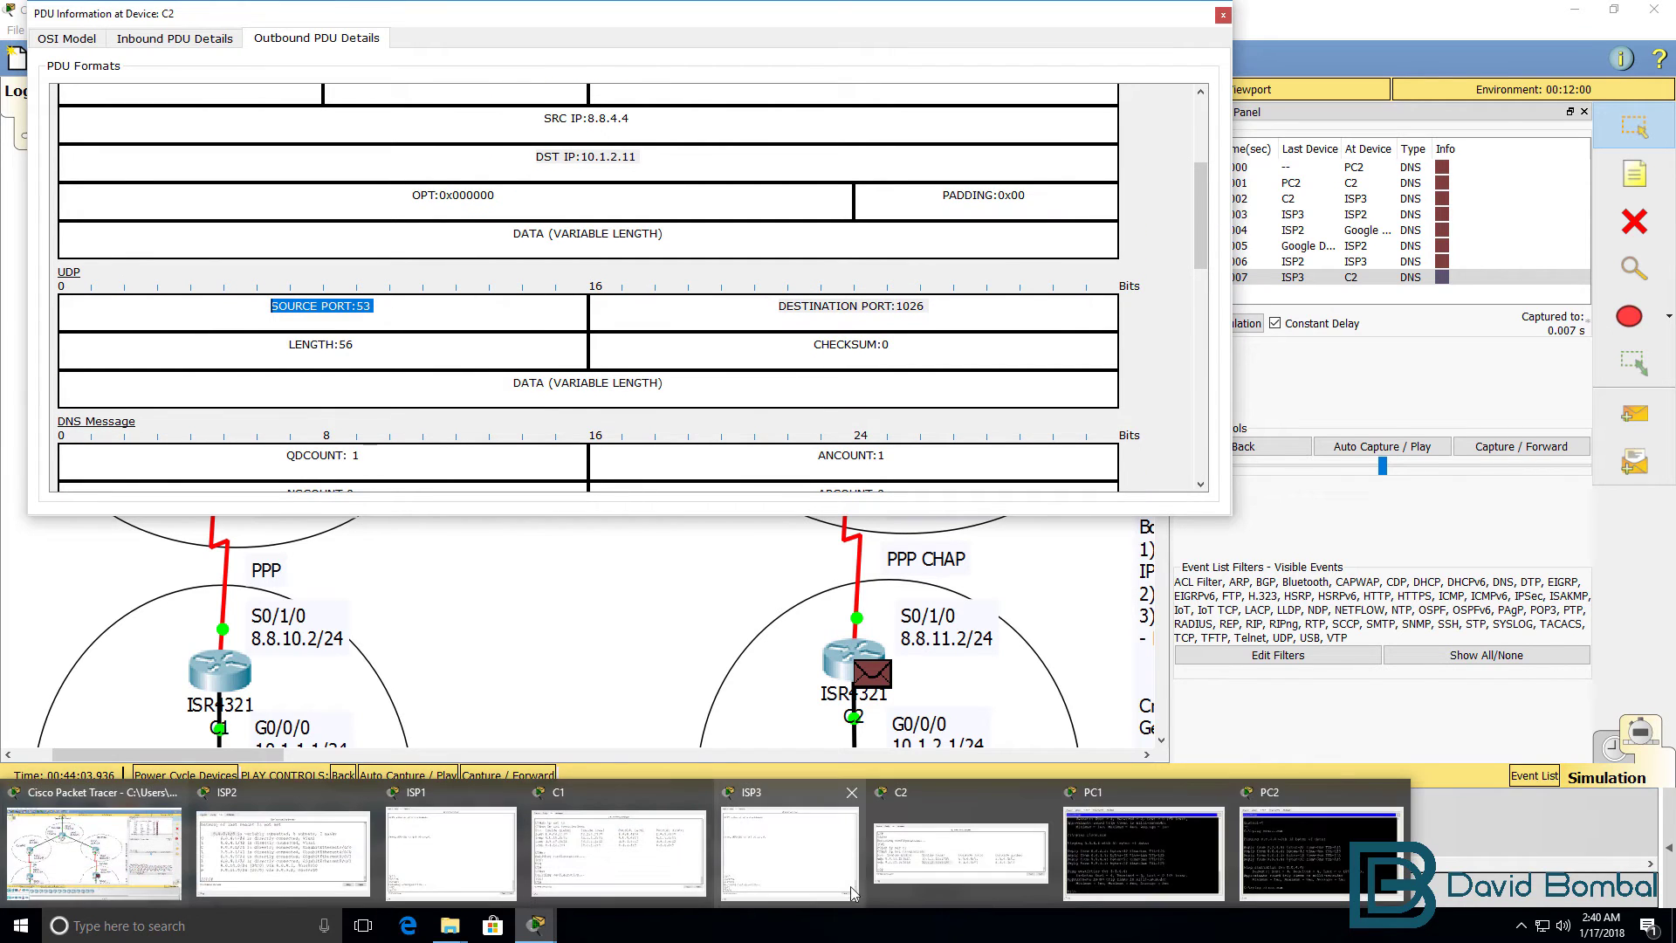
left_click(922, 871)
left_click_drag(678, 730, 314, 730)
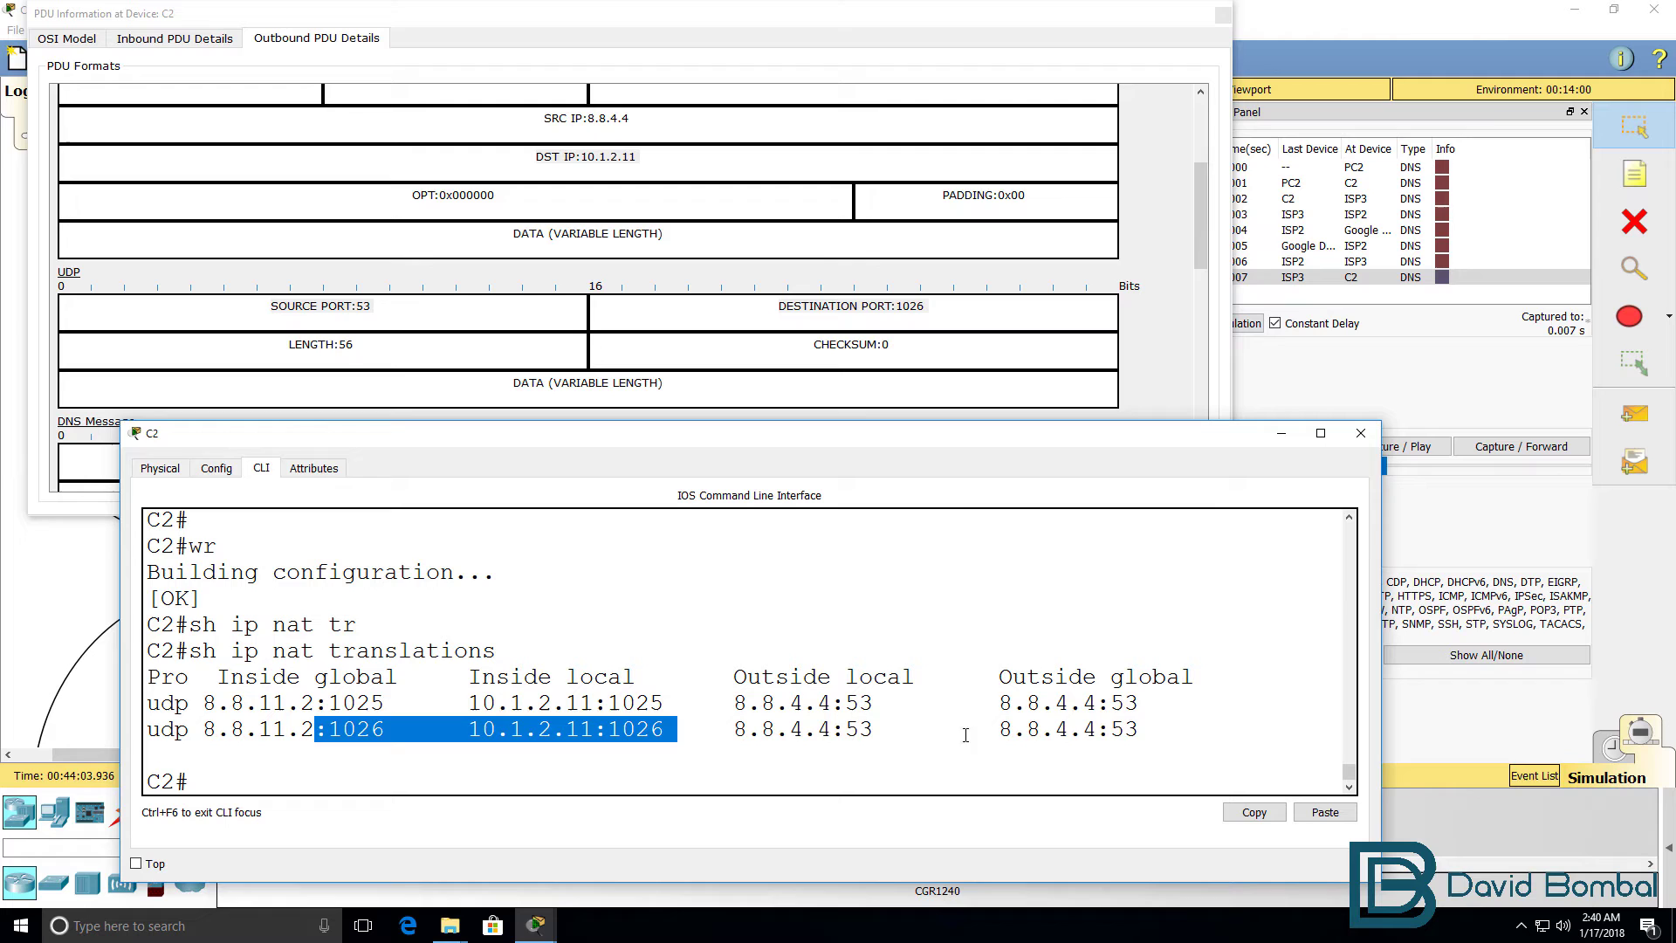
left_click_drag(1141, 730, 5, 728)
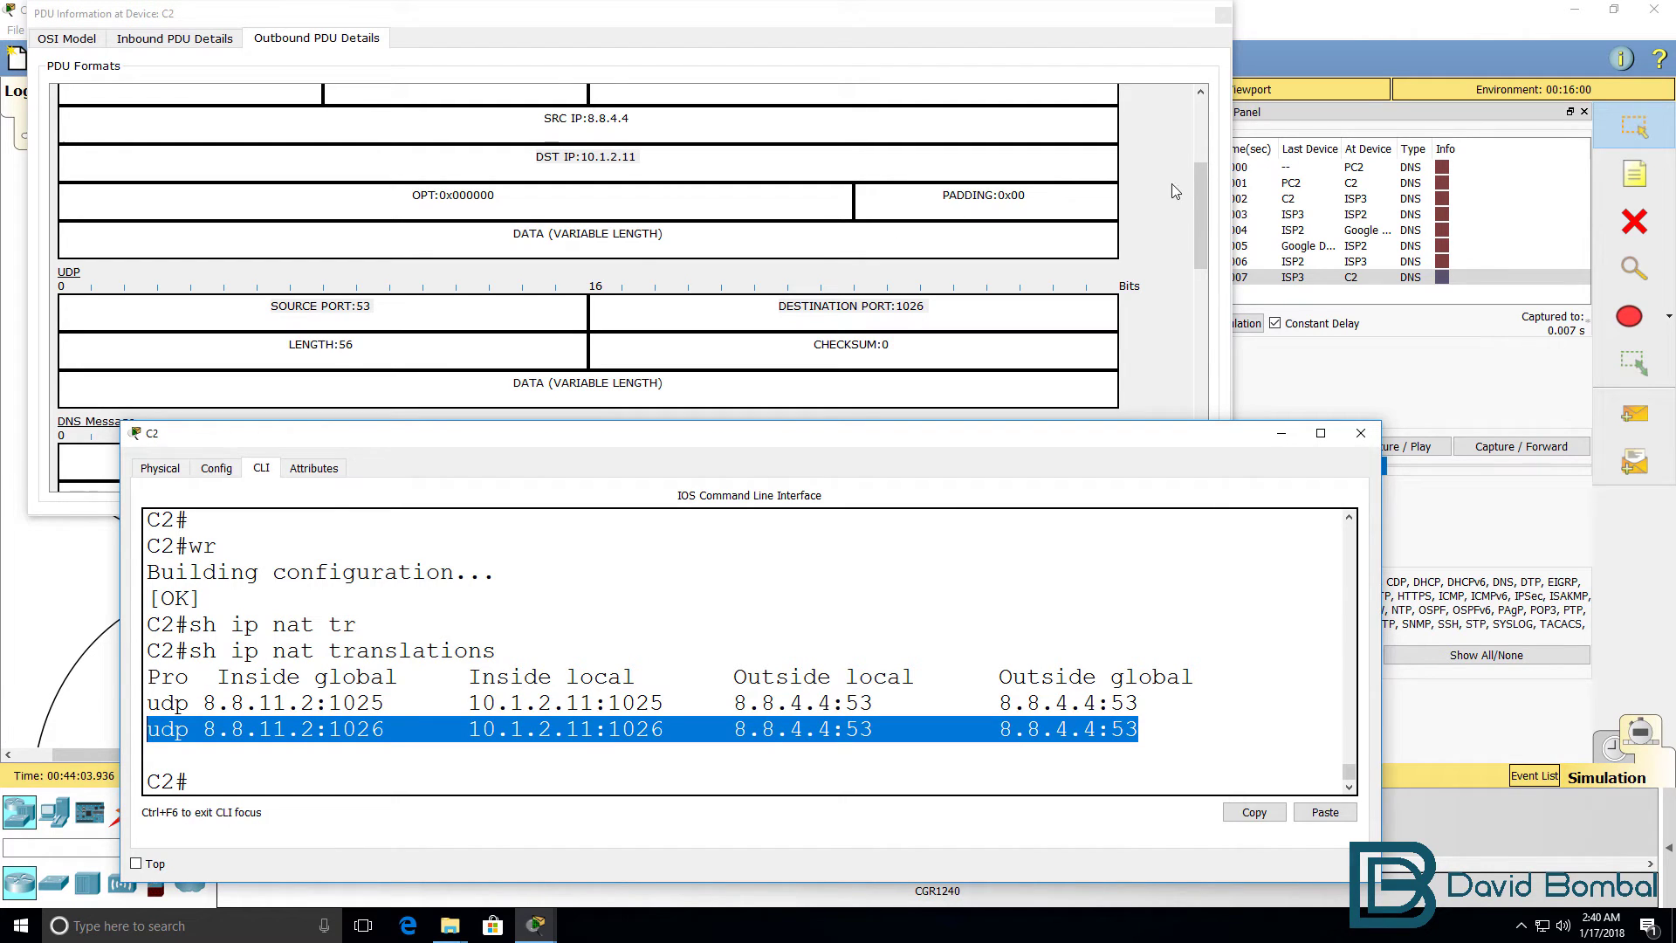
left_click(1536, 455)
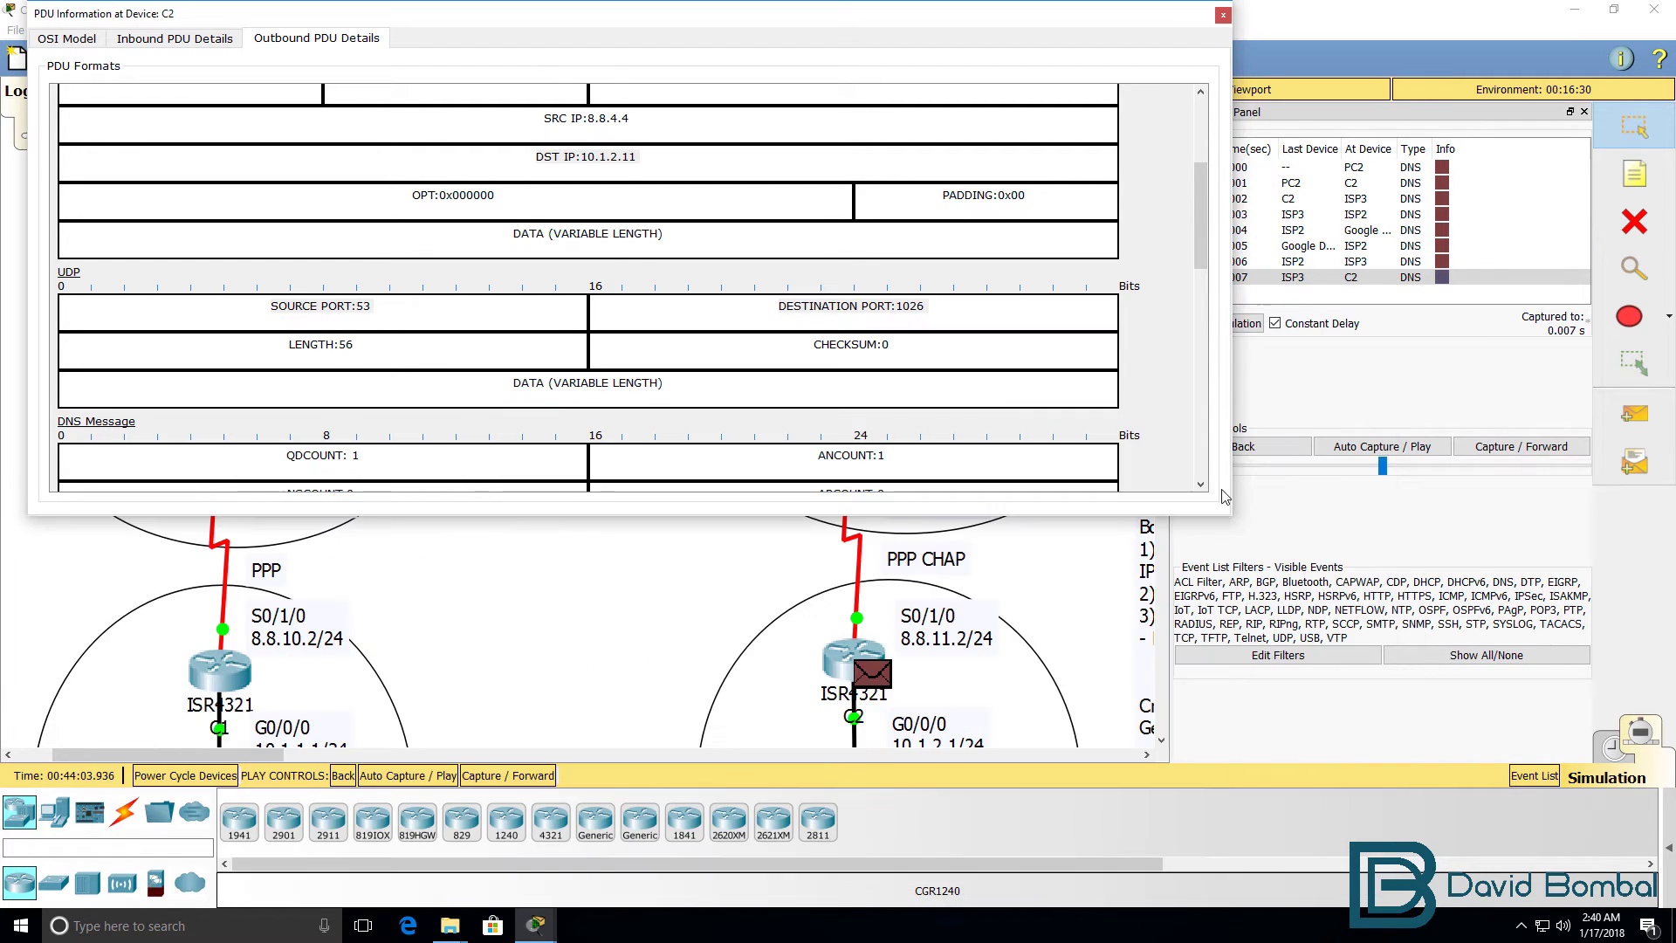
Step the simulation past the DNS reply until PC2's ICMP ping sits at router C2
left_click(1536, 455)
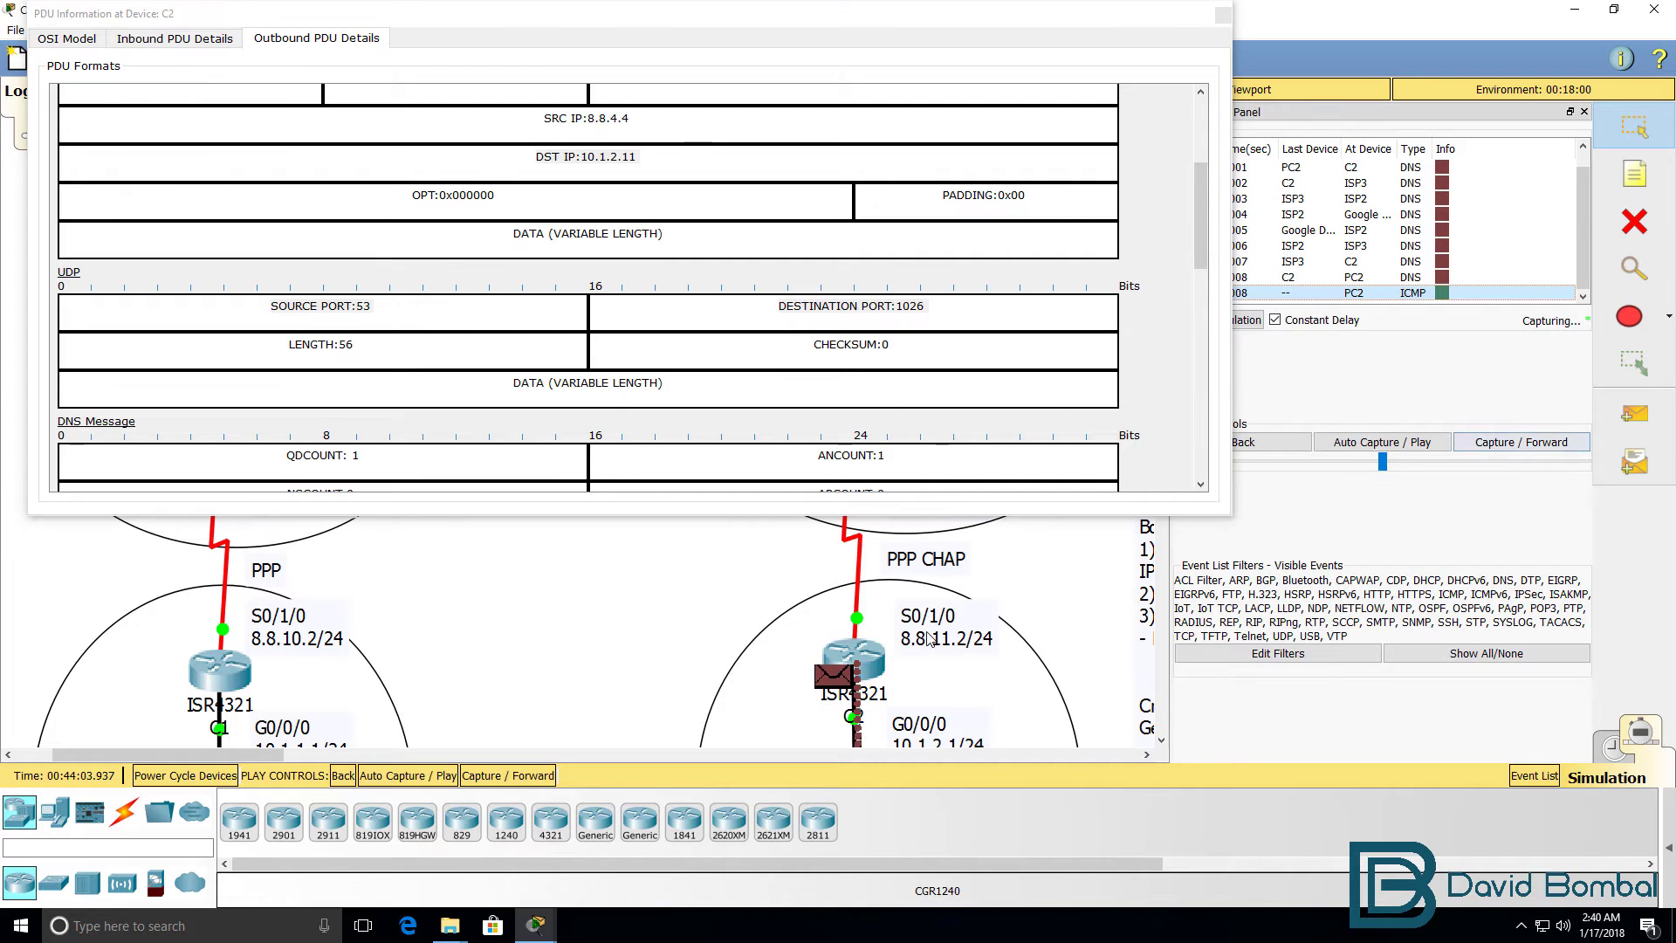
left_click(1223, 16)
left_click_drag(1166, 182, 1166, 226)
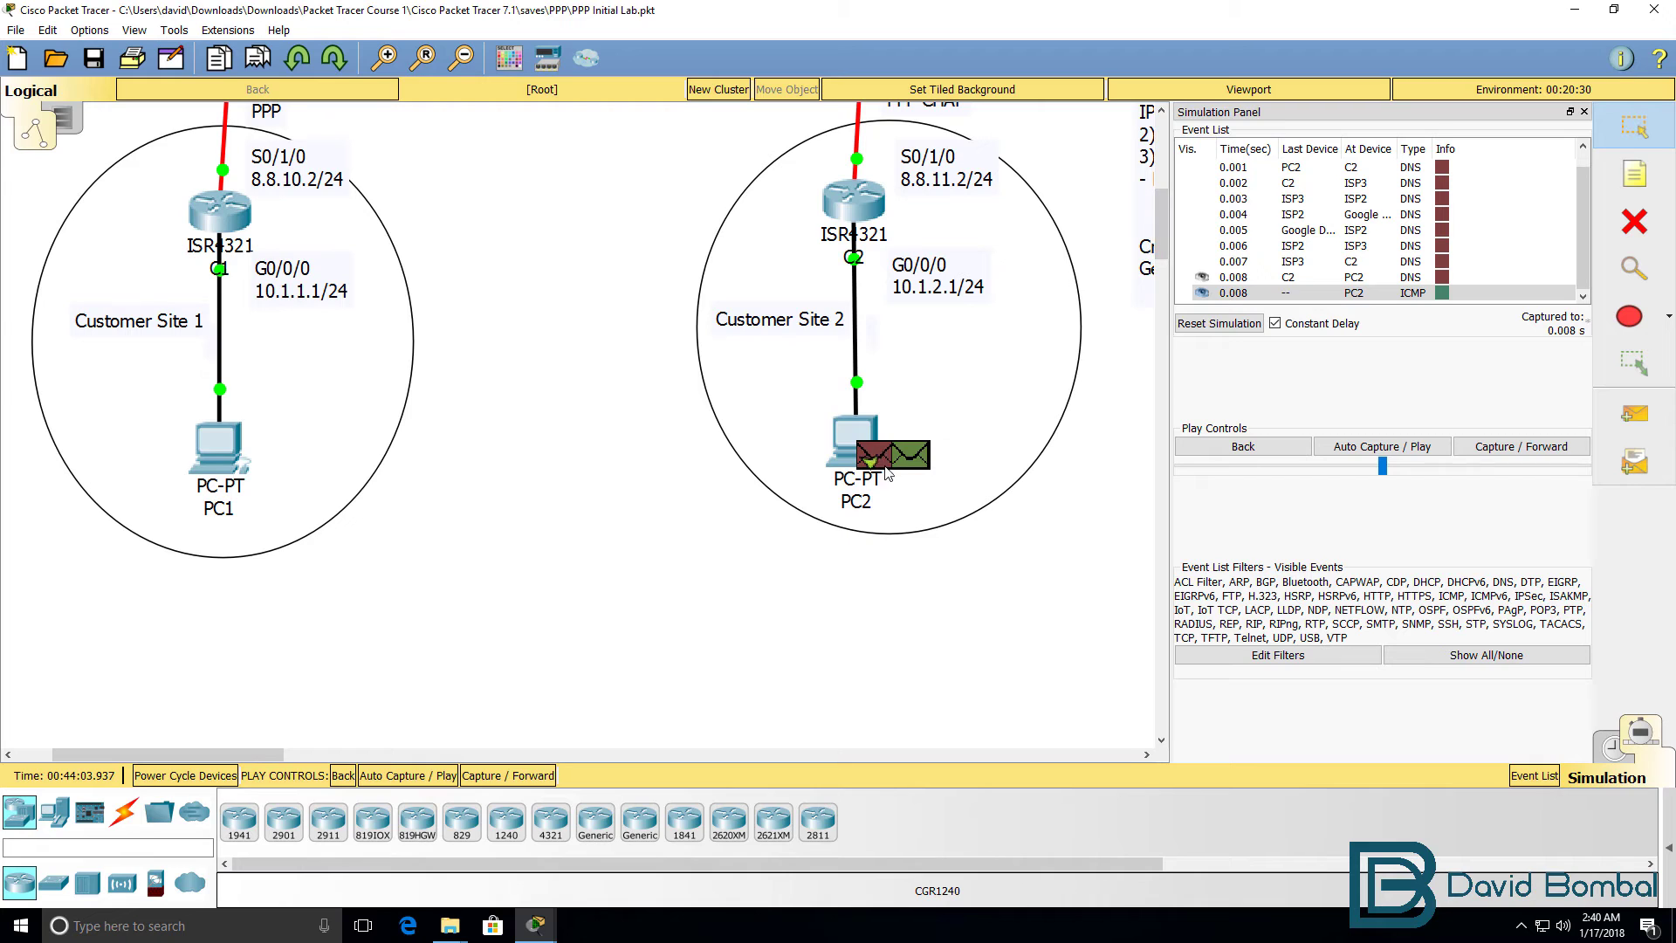
left_click(1553, 448)
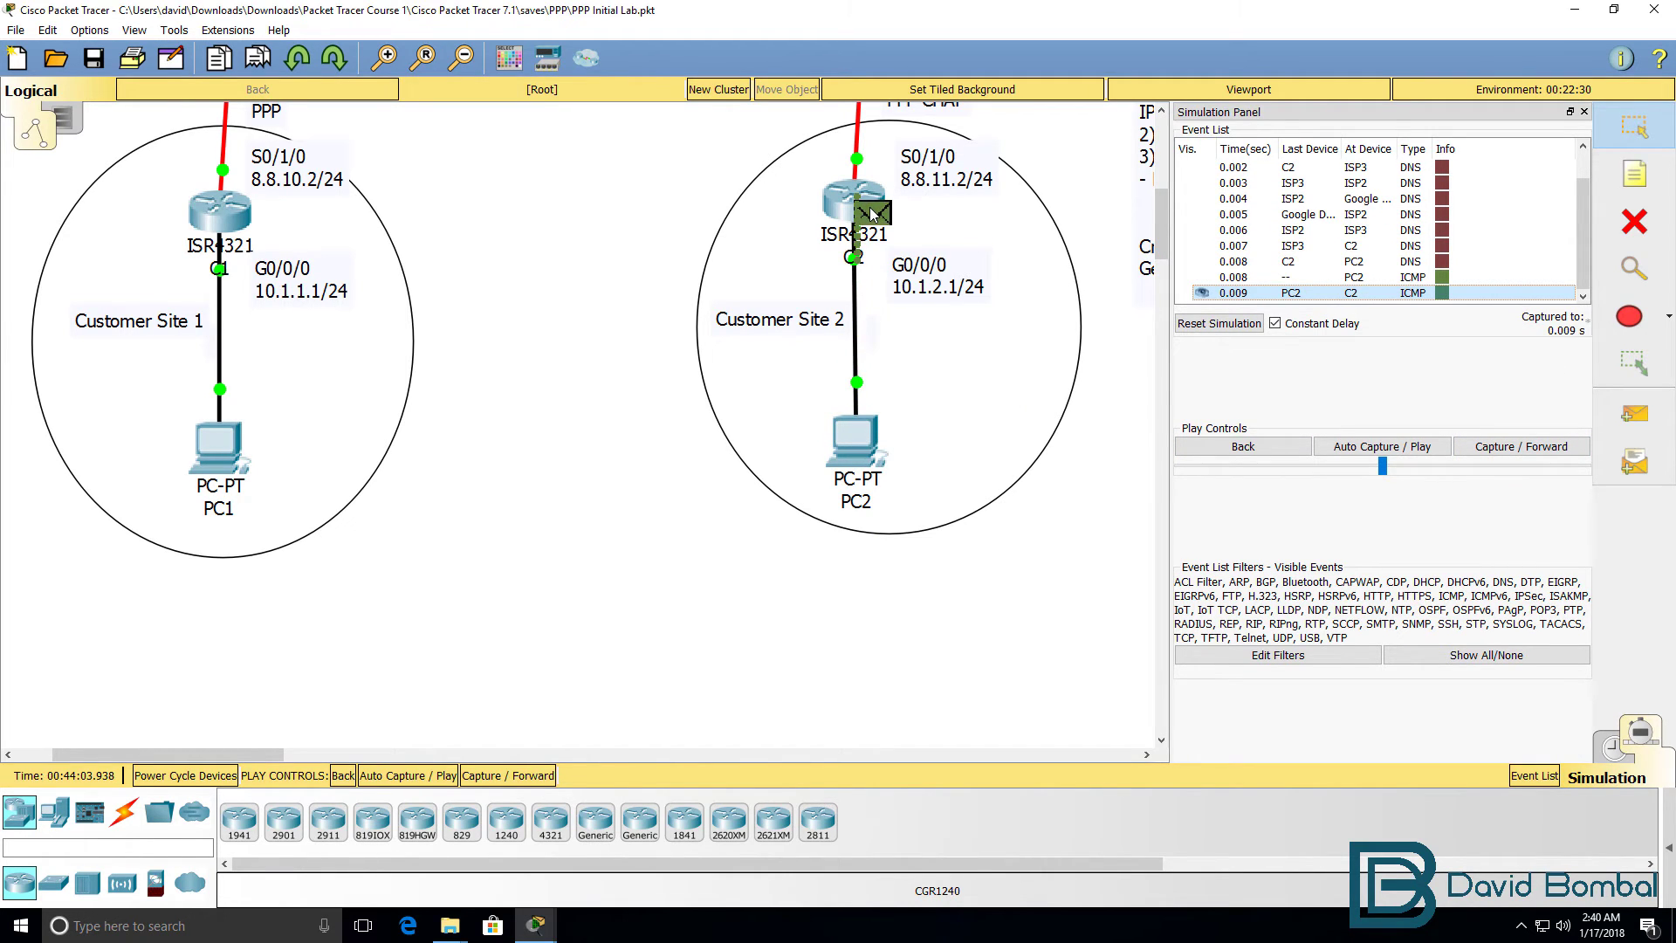
Open the ICMP ping's PDU details at C2, widening the window and moving it lower
left_click(870, 214)
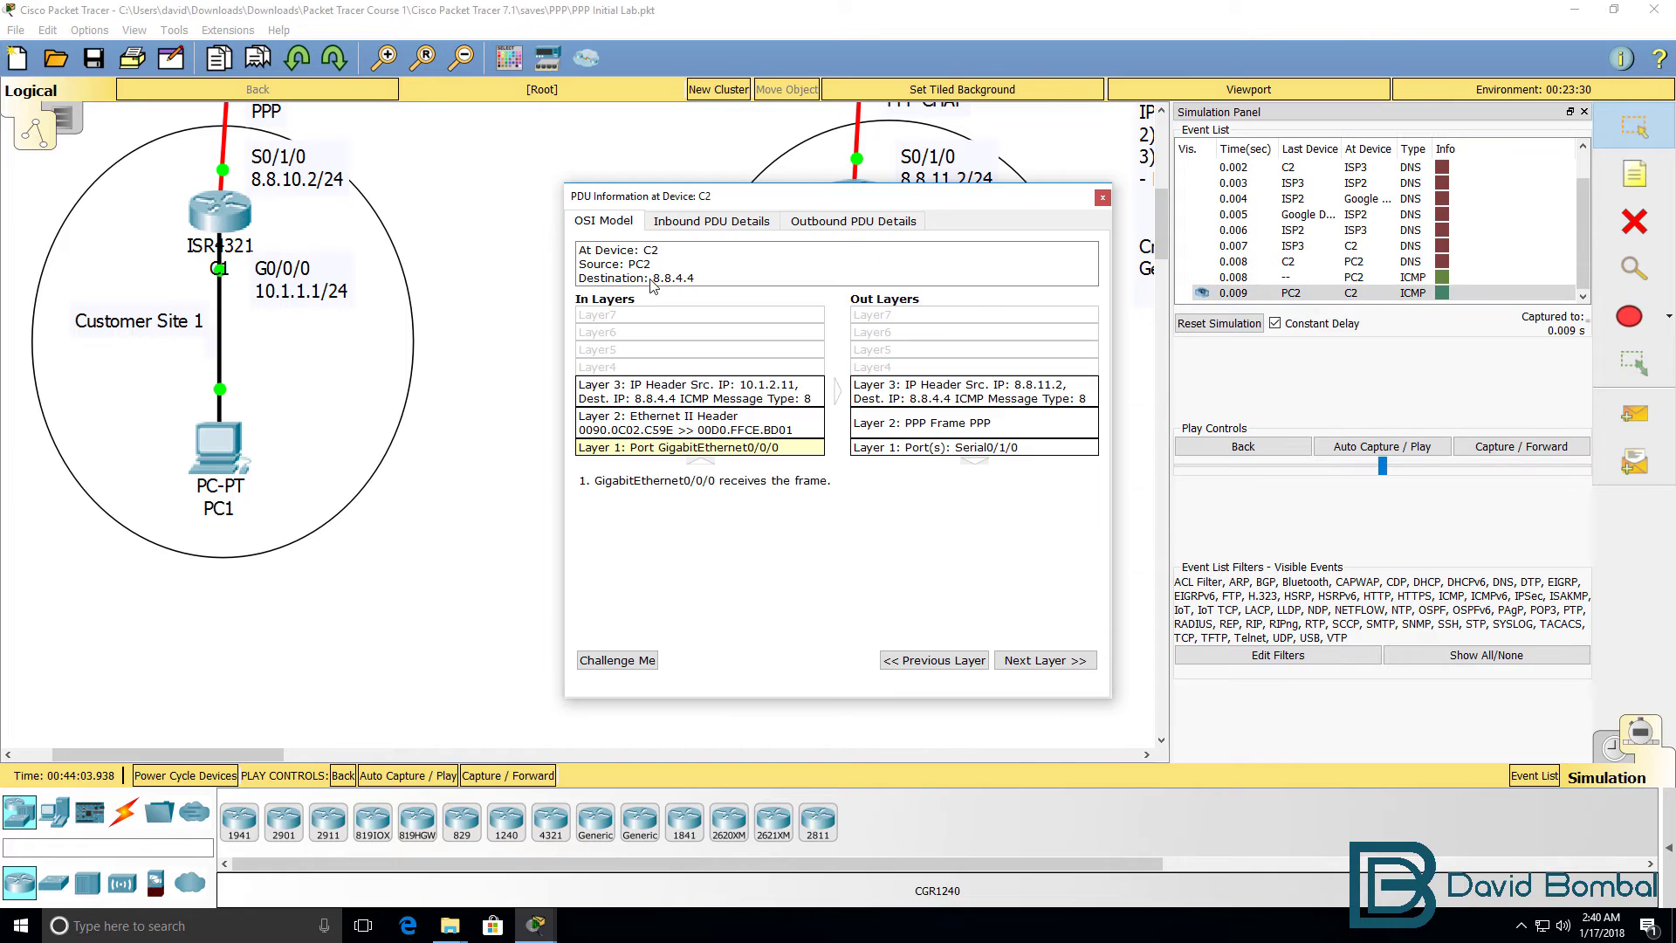
left_click_drag(561, 310, 192, 311)
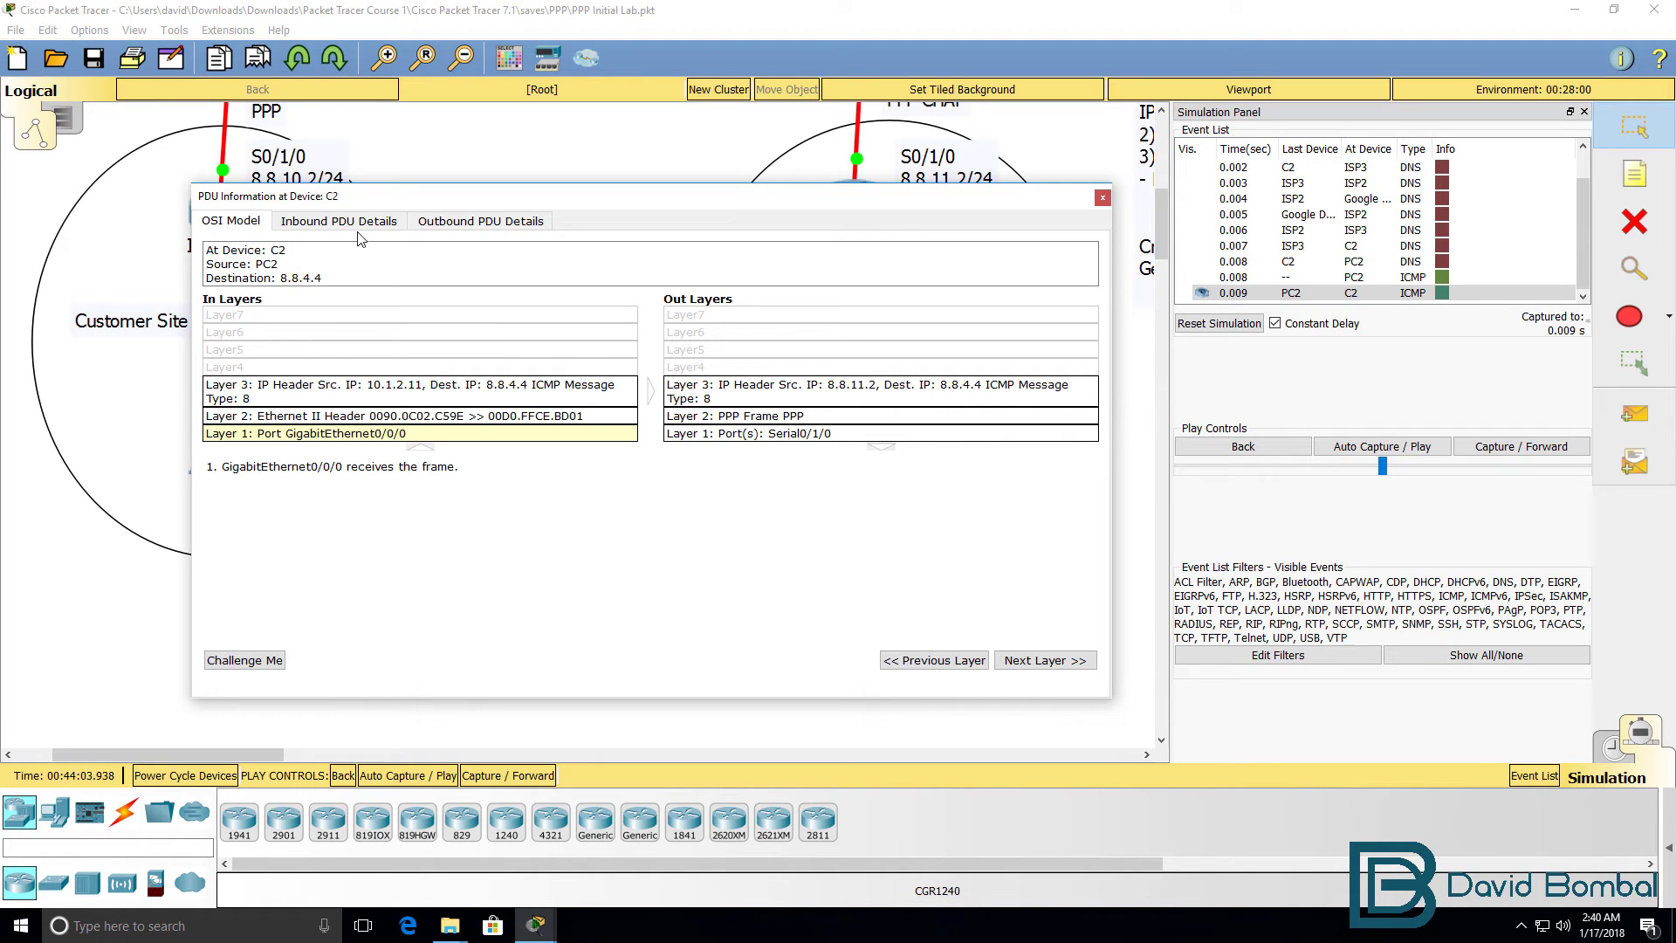
left_click_drag(555, 207, 550, 366)
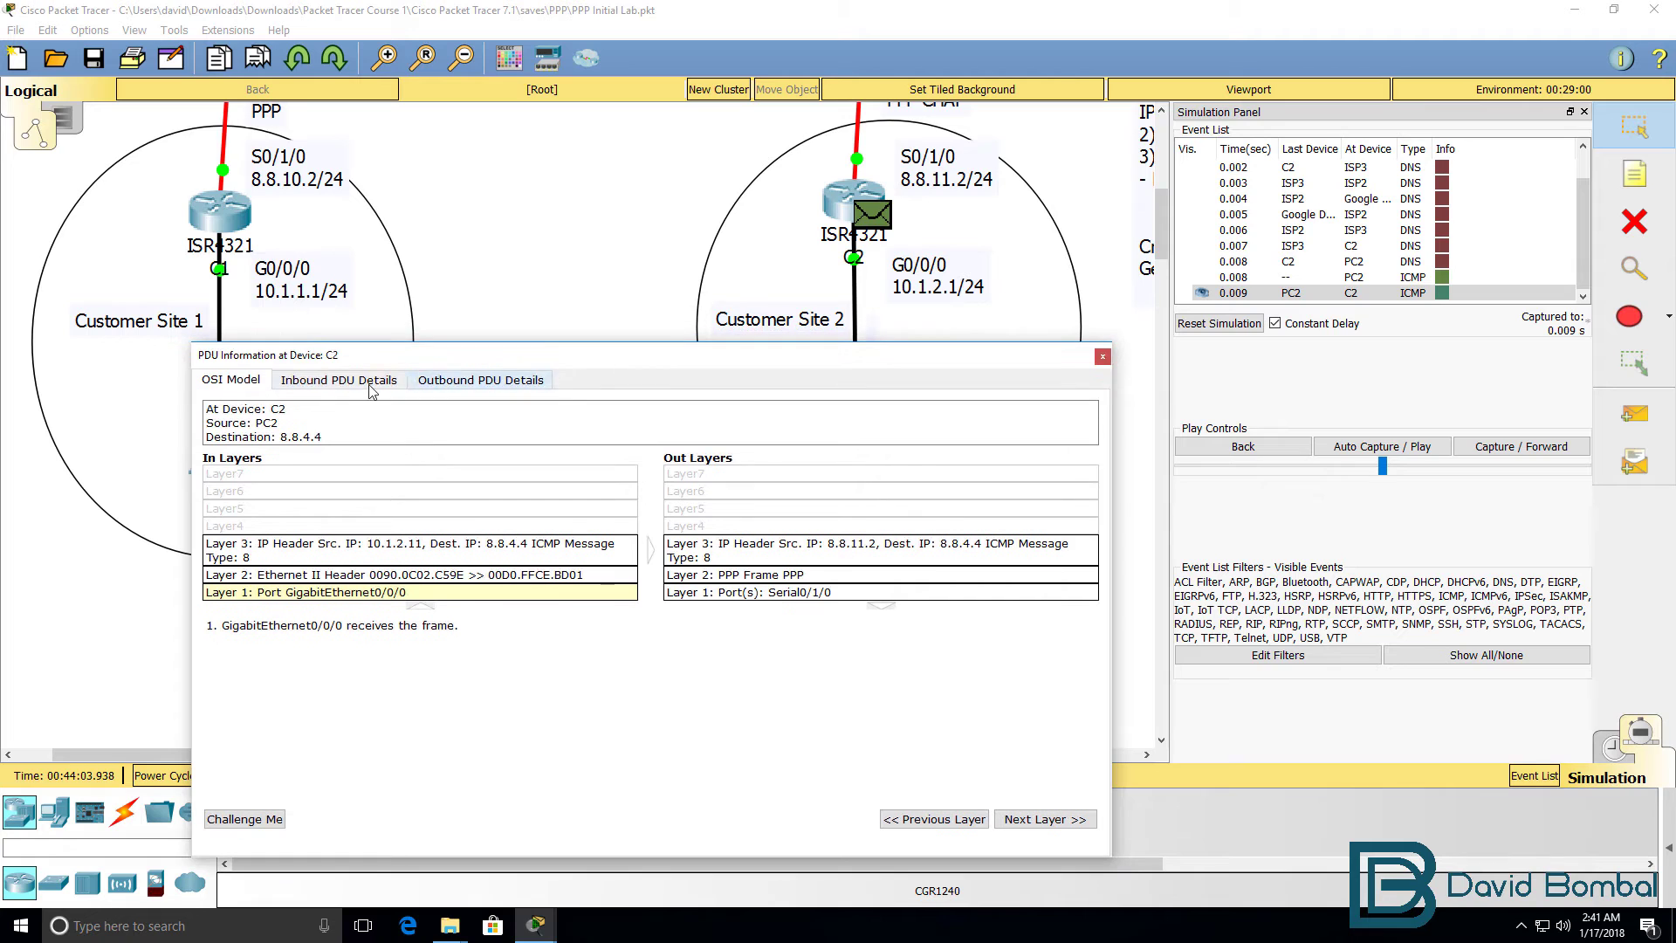
Highlight inbound source IP 10.1.2.11 and translated outbound source 8.8.11.2, then close the details
left_click(356, 390)
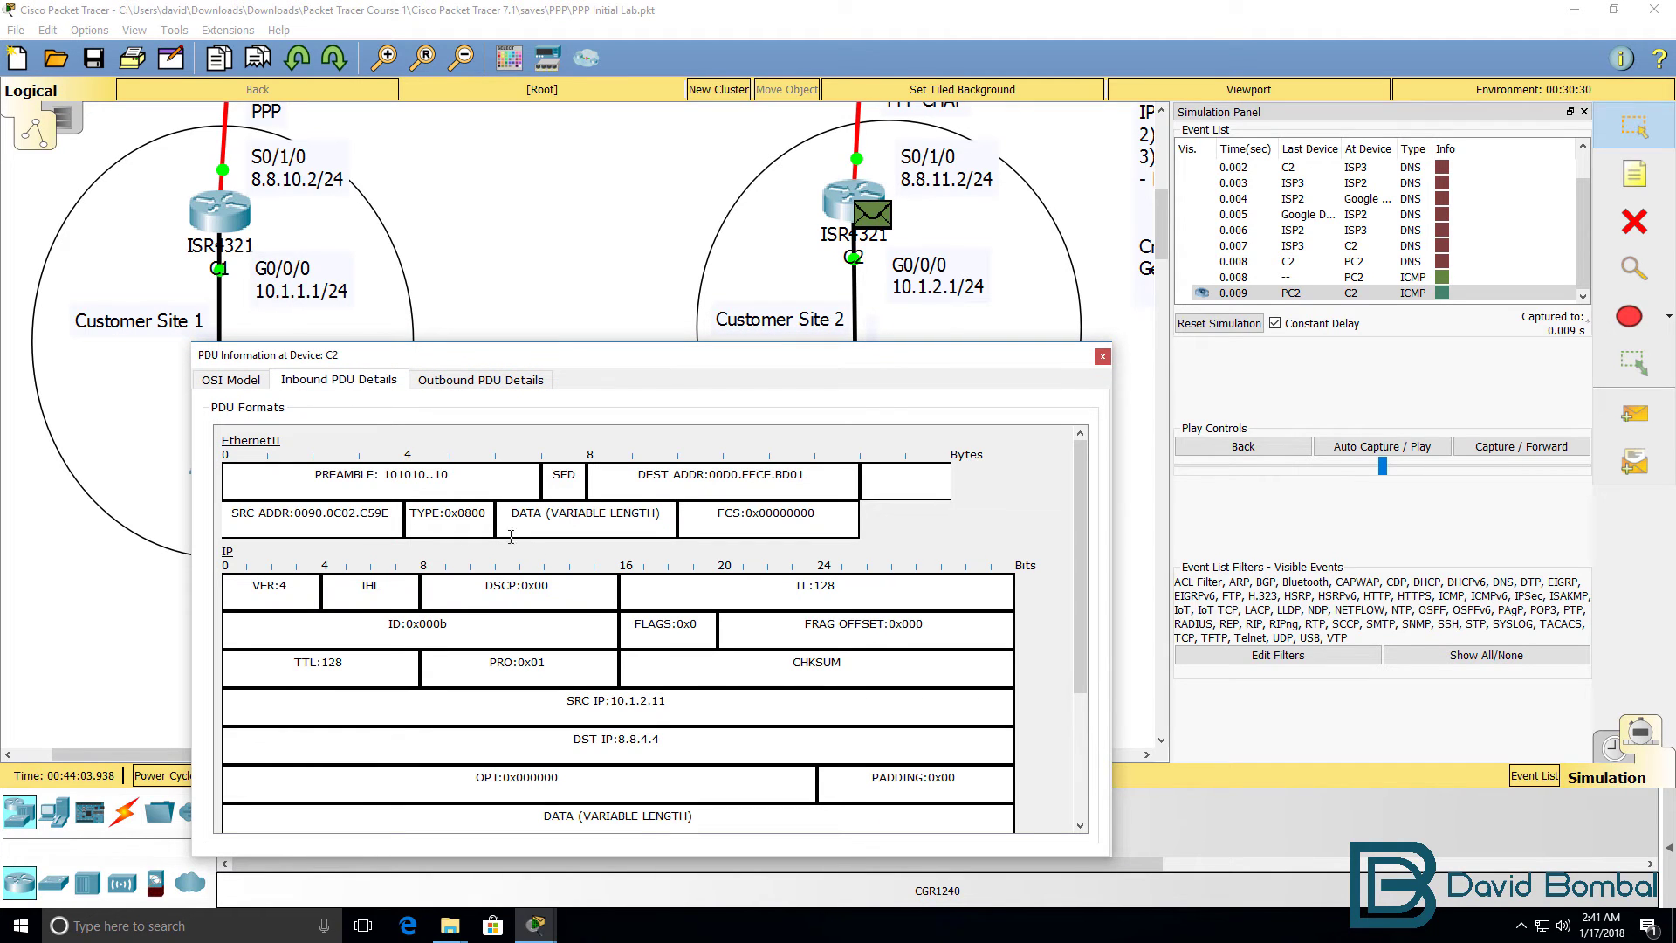
triple_click(380, 707)
left_click(472, 382)
triple_click(544, 748)
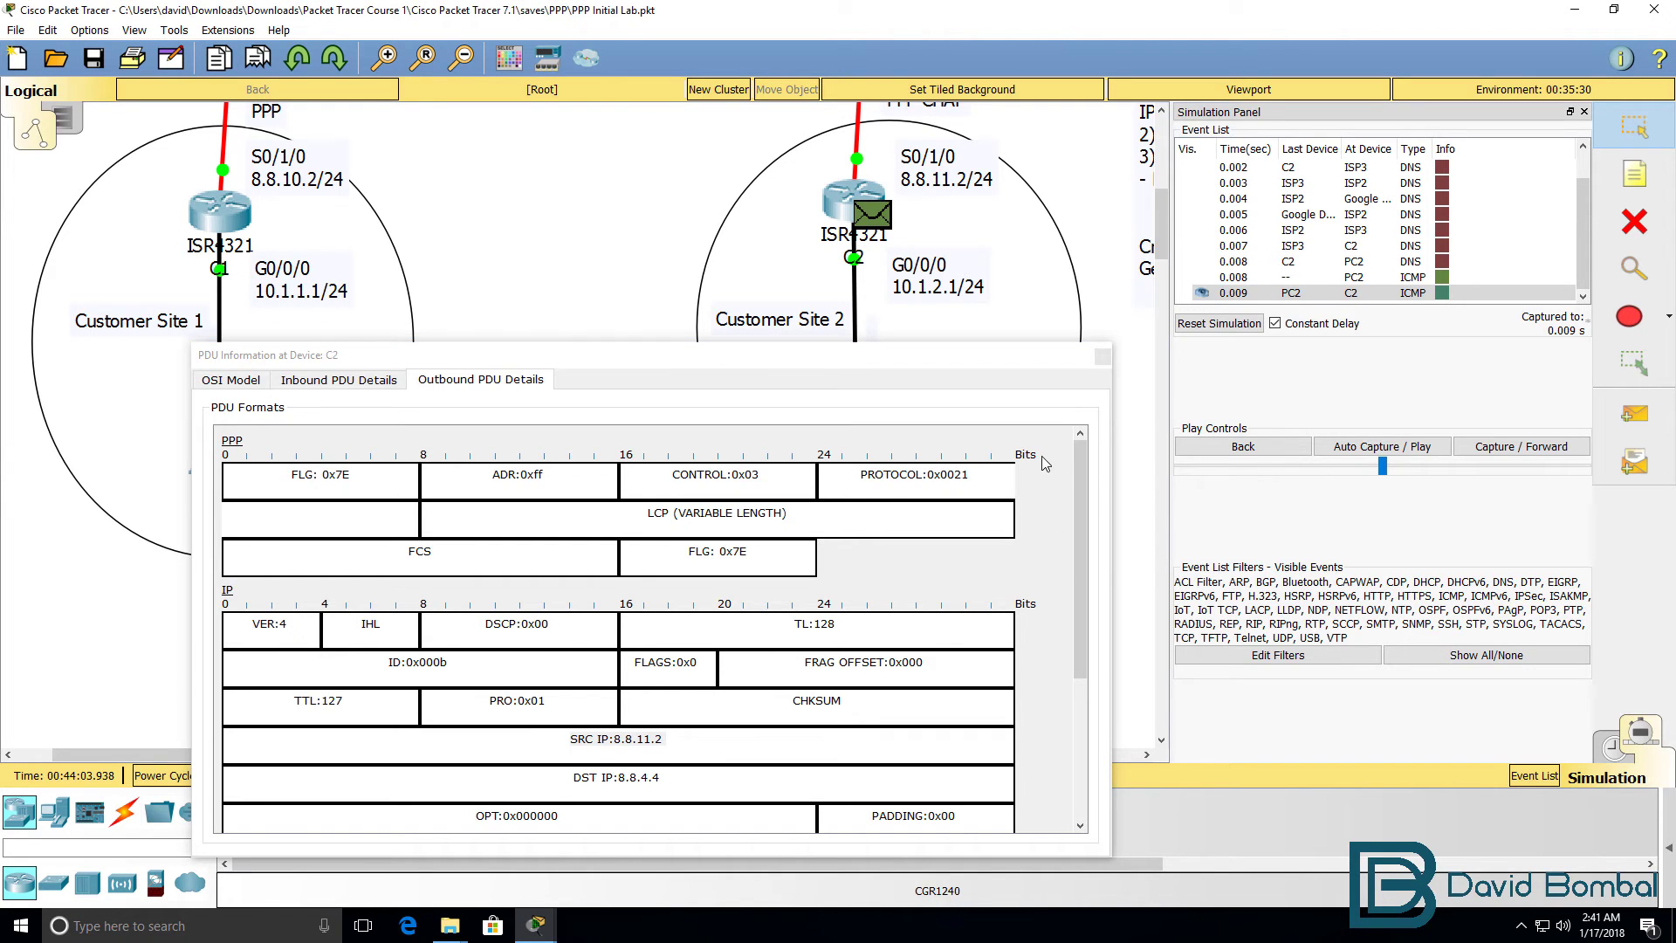
left_click(1103, 355)
left_click_drag(1161, 213, 1163, 192)
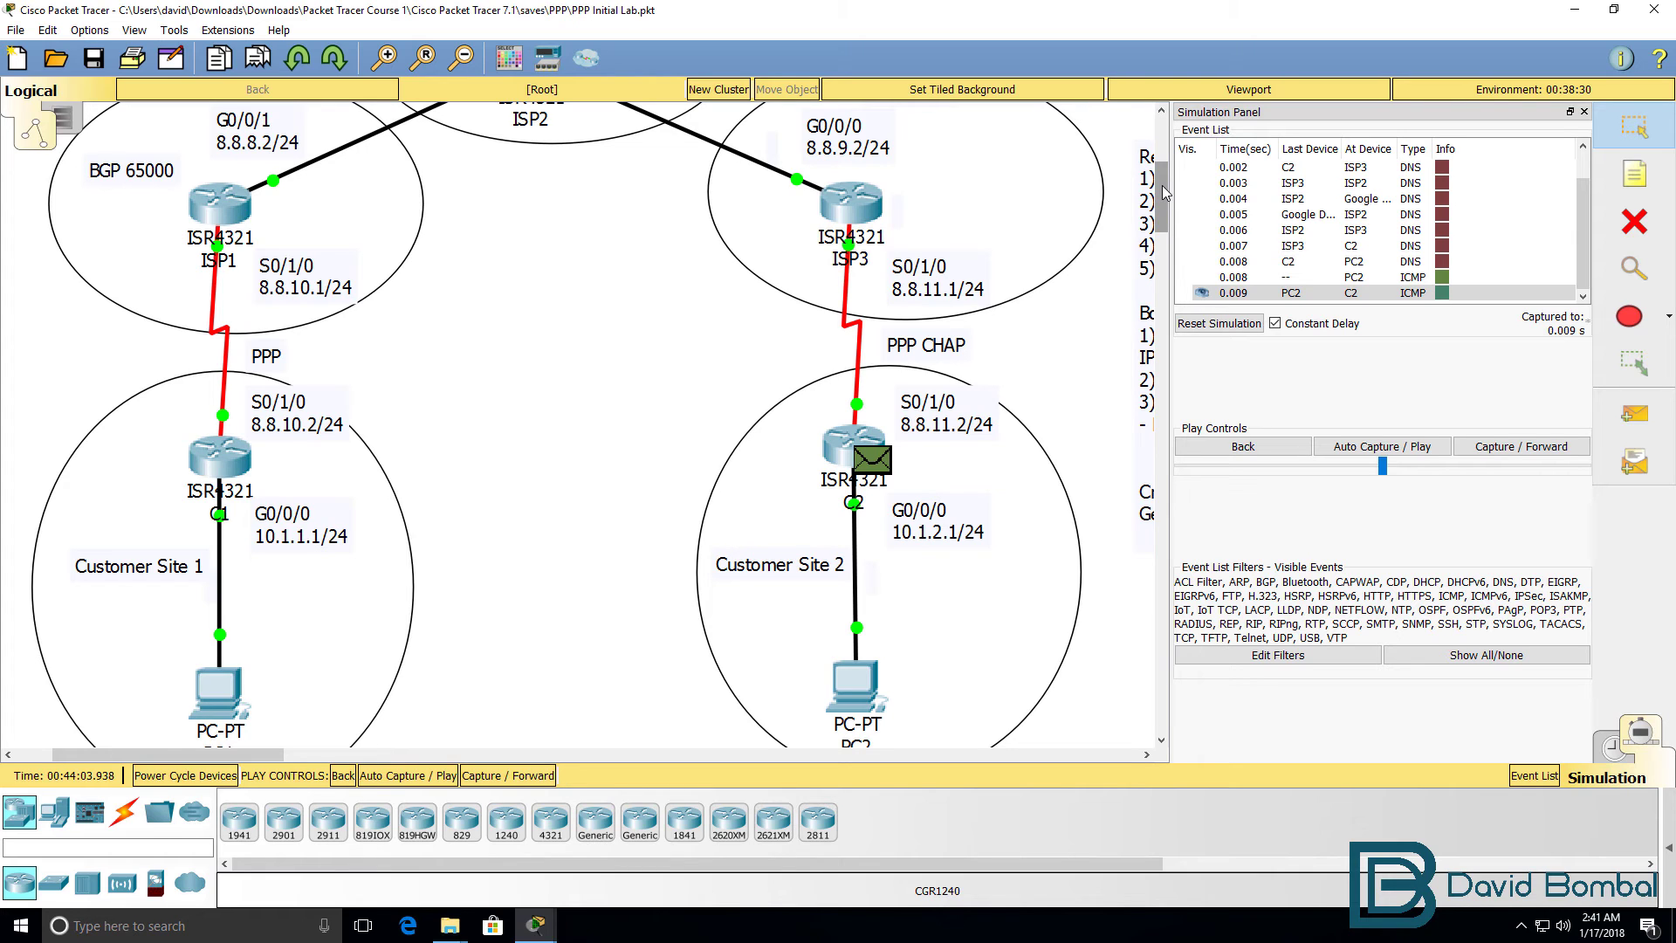
Switch from Simulation back to Realtime mode
left_click(1615, 750)
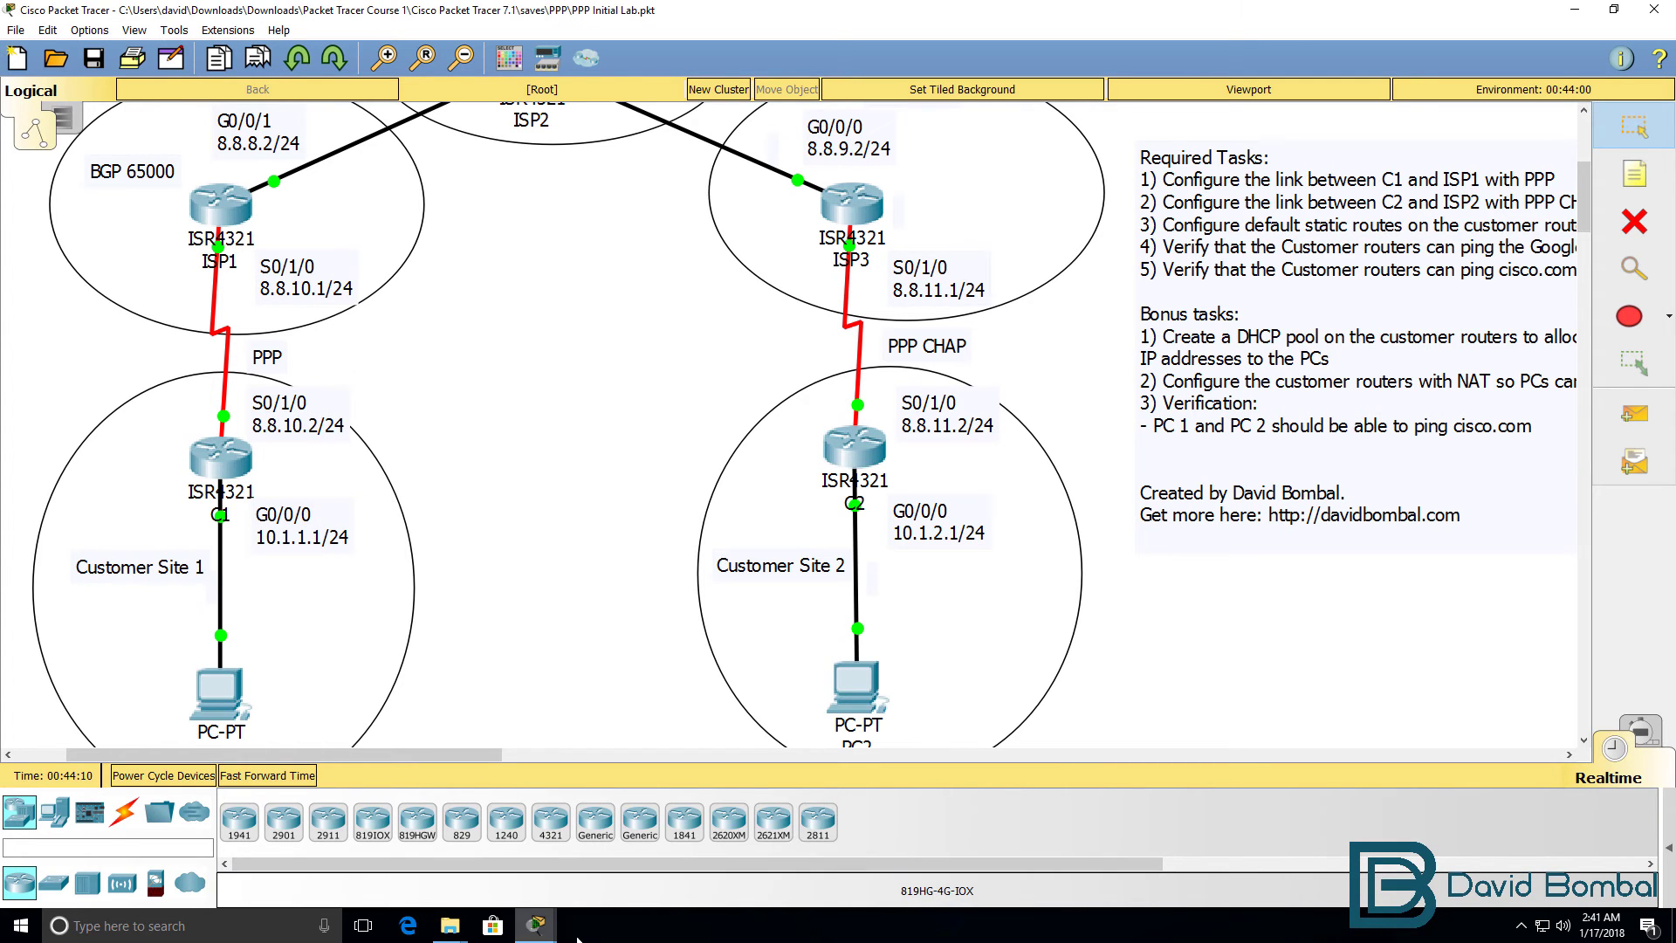
Run wr on routers C1, ISP3 and C2 to save each running configuration
mouse_move(536, 925)
left_click(548, 882)
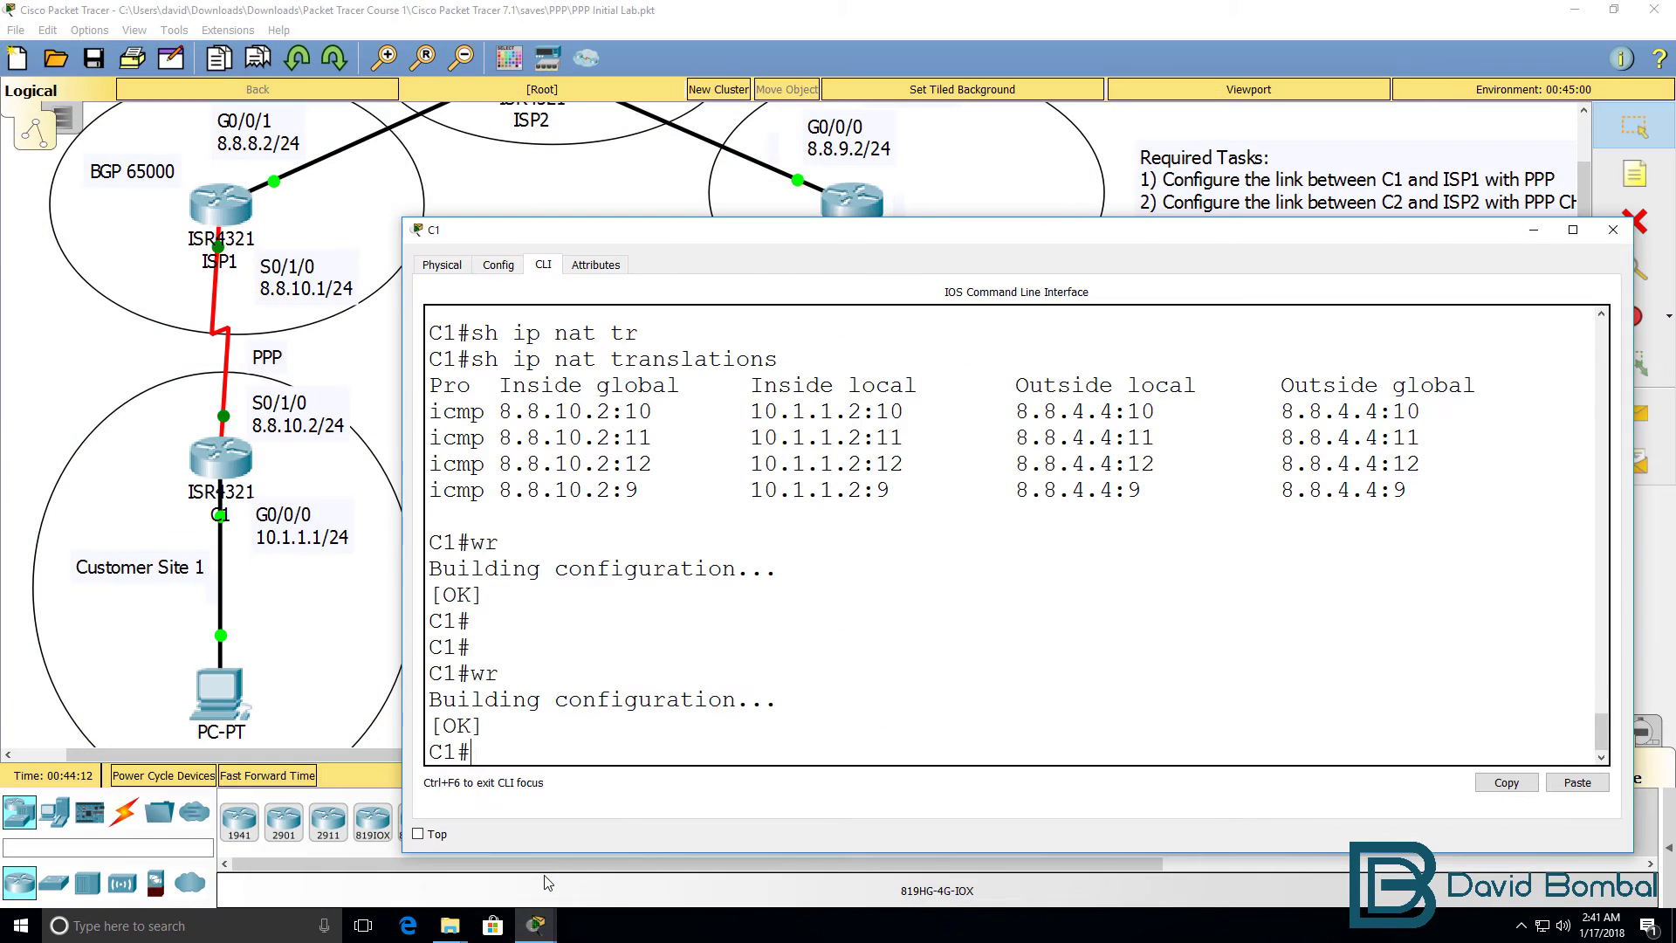
type("wr")
key("Return")
left_click(759, 868)
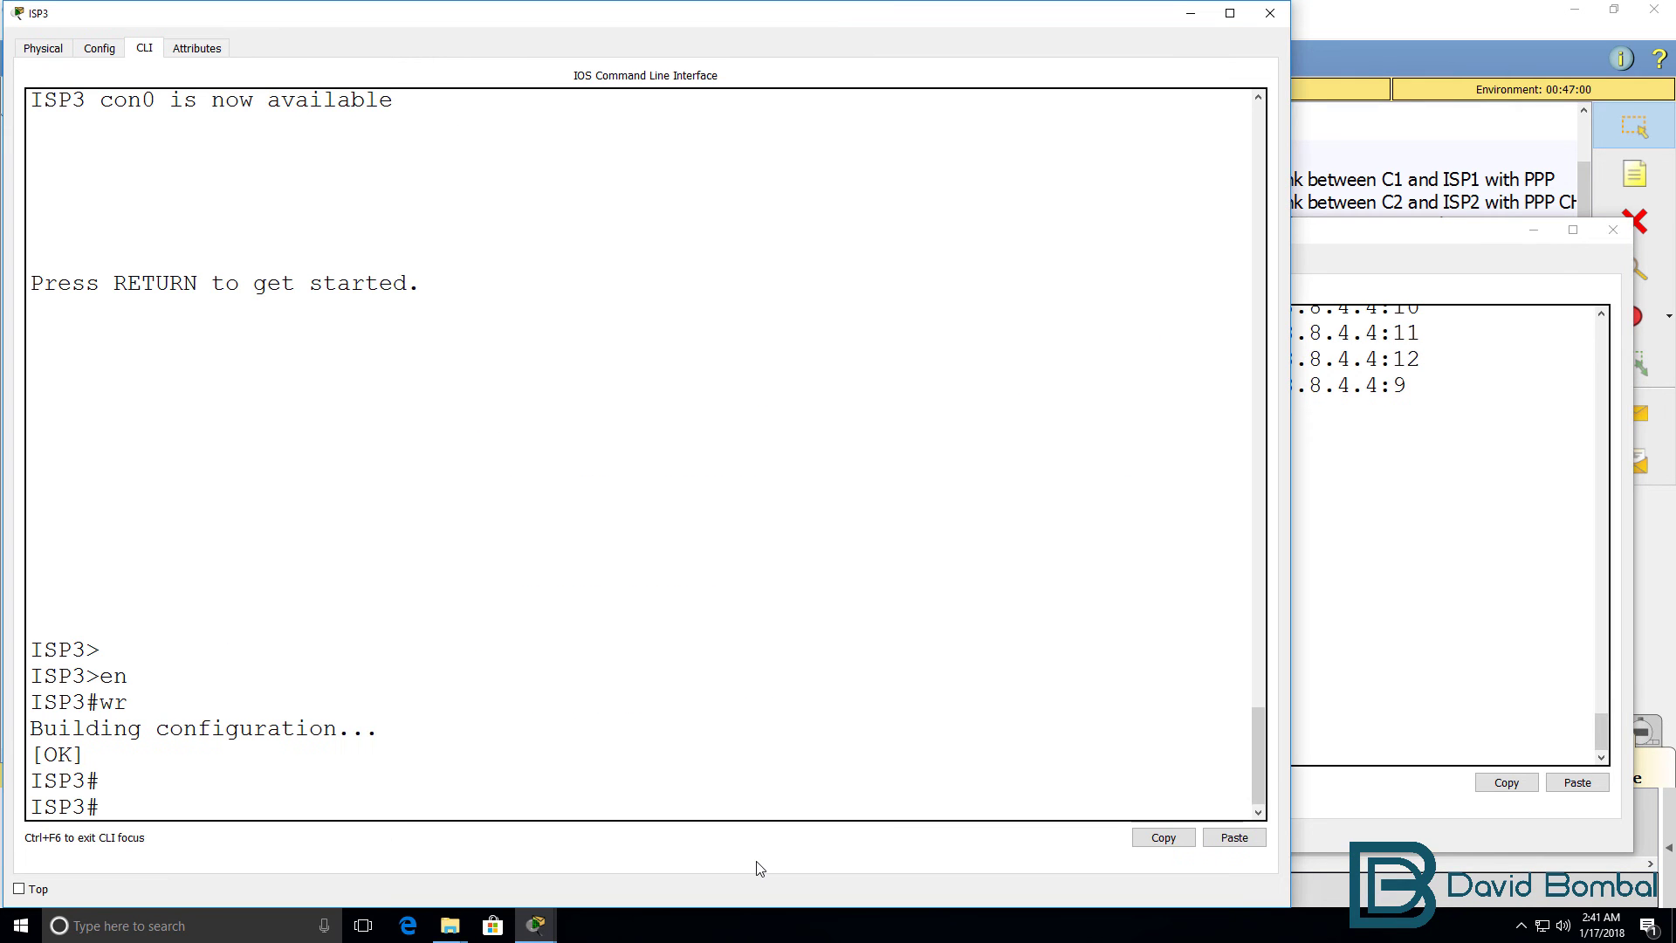
type("wr")
key("Return")
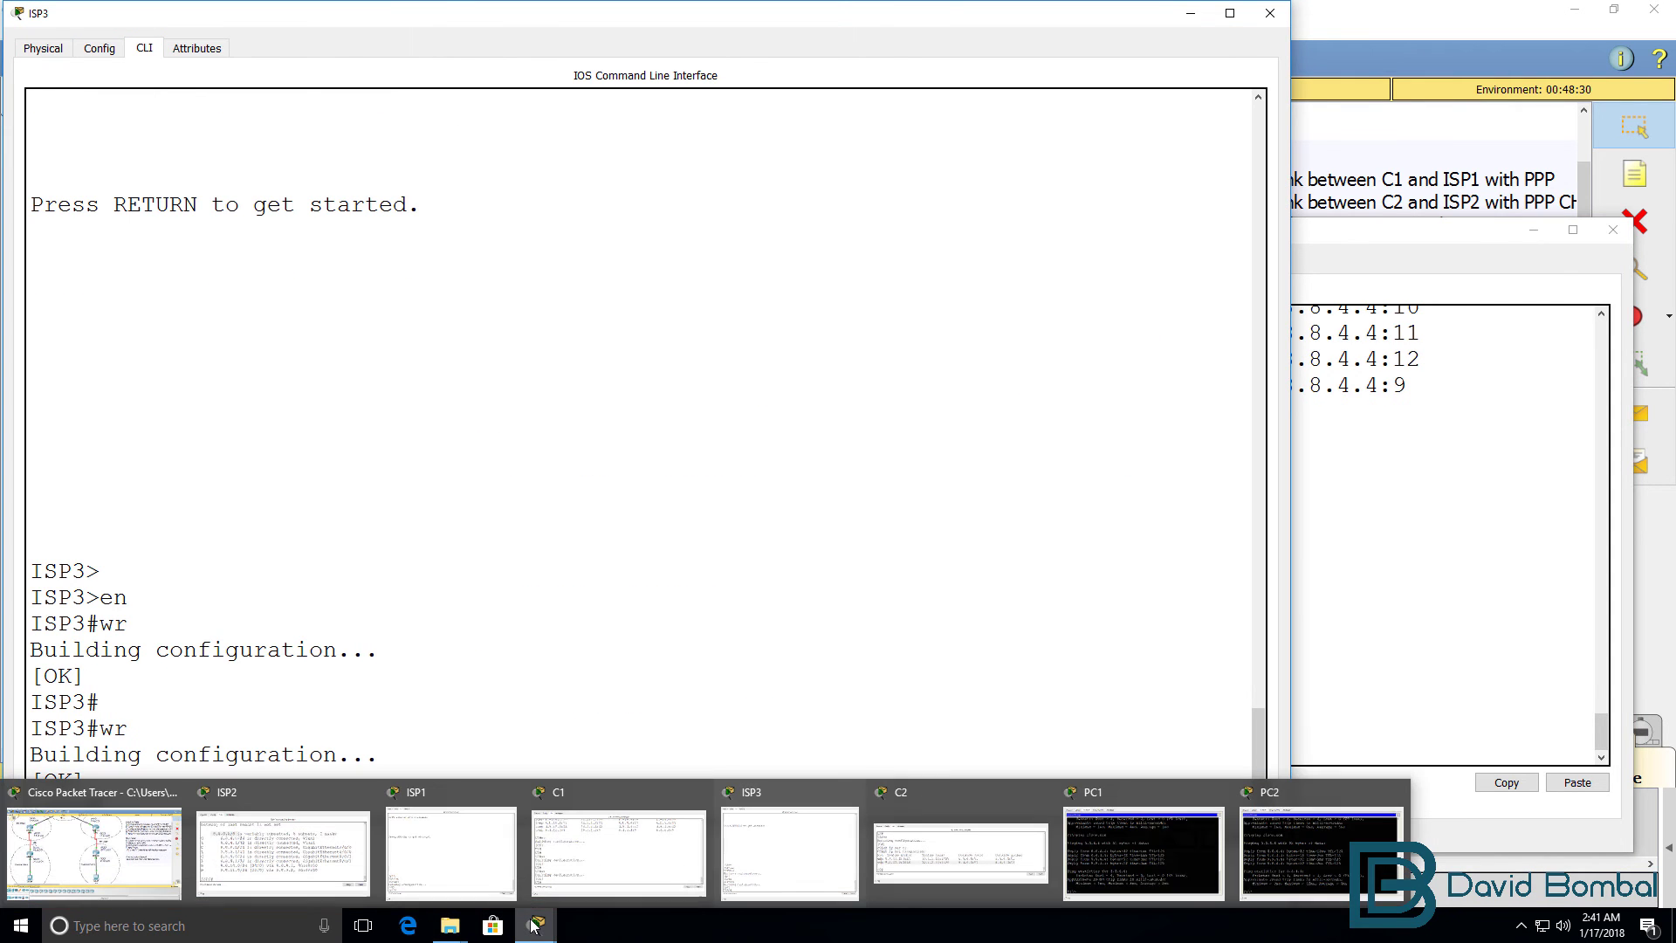
left_click(908, 865)
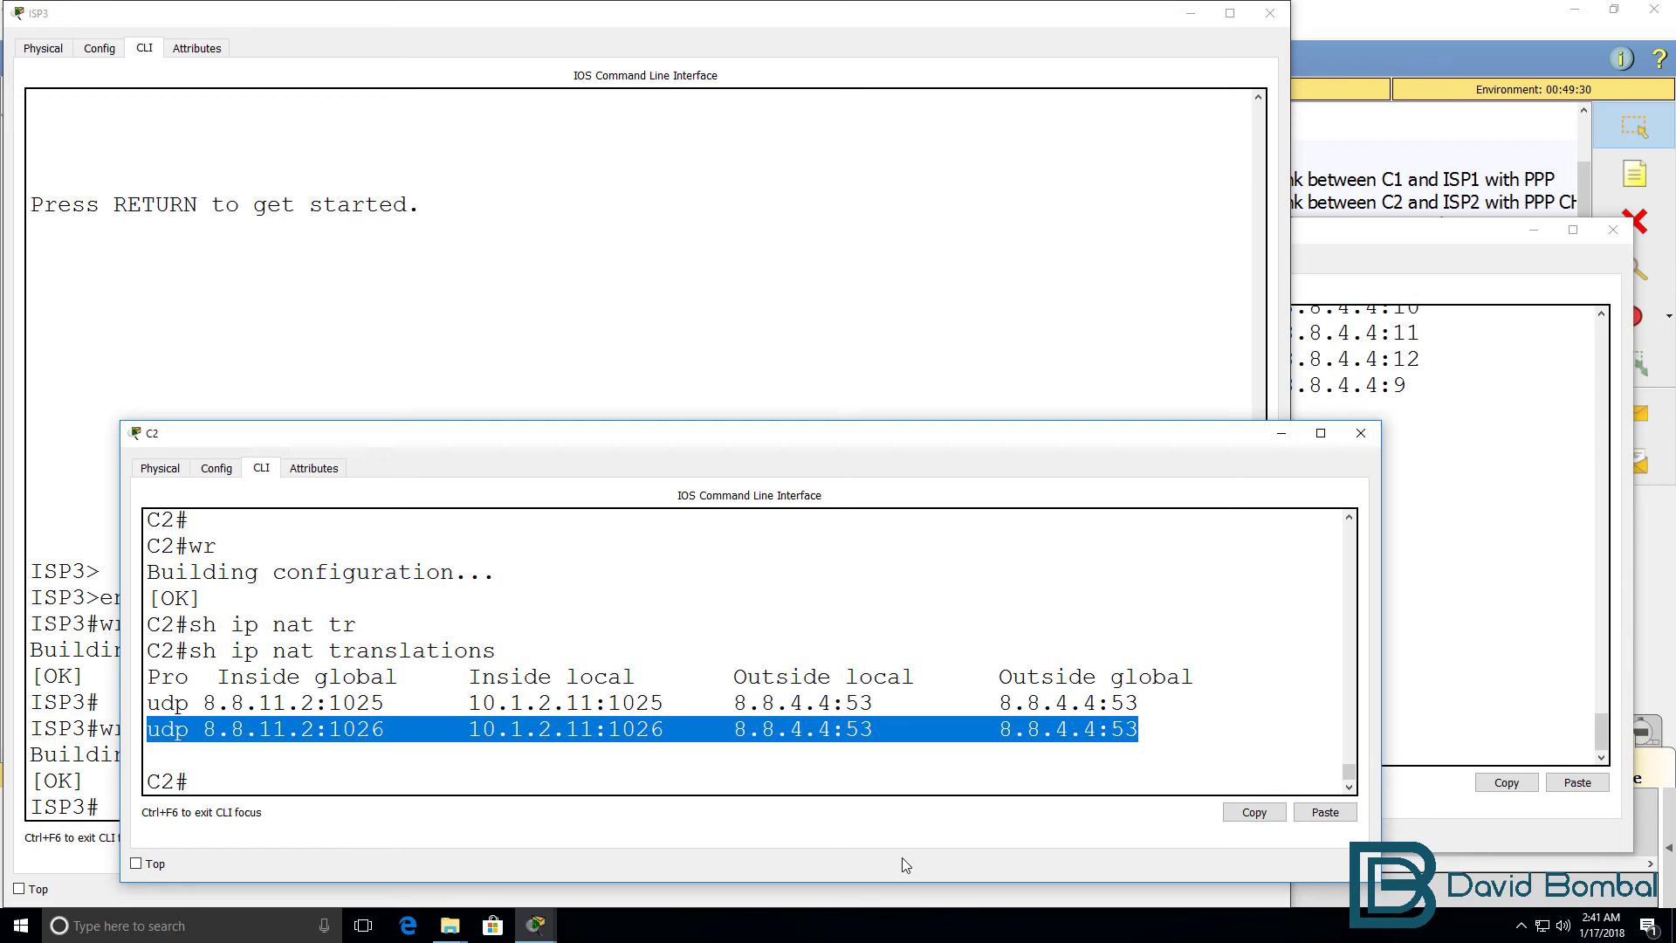
left_click(710, 771)
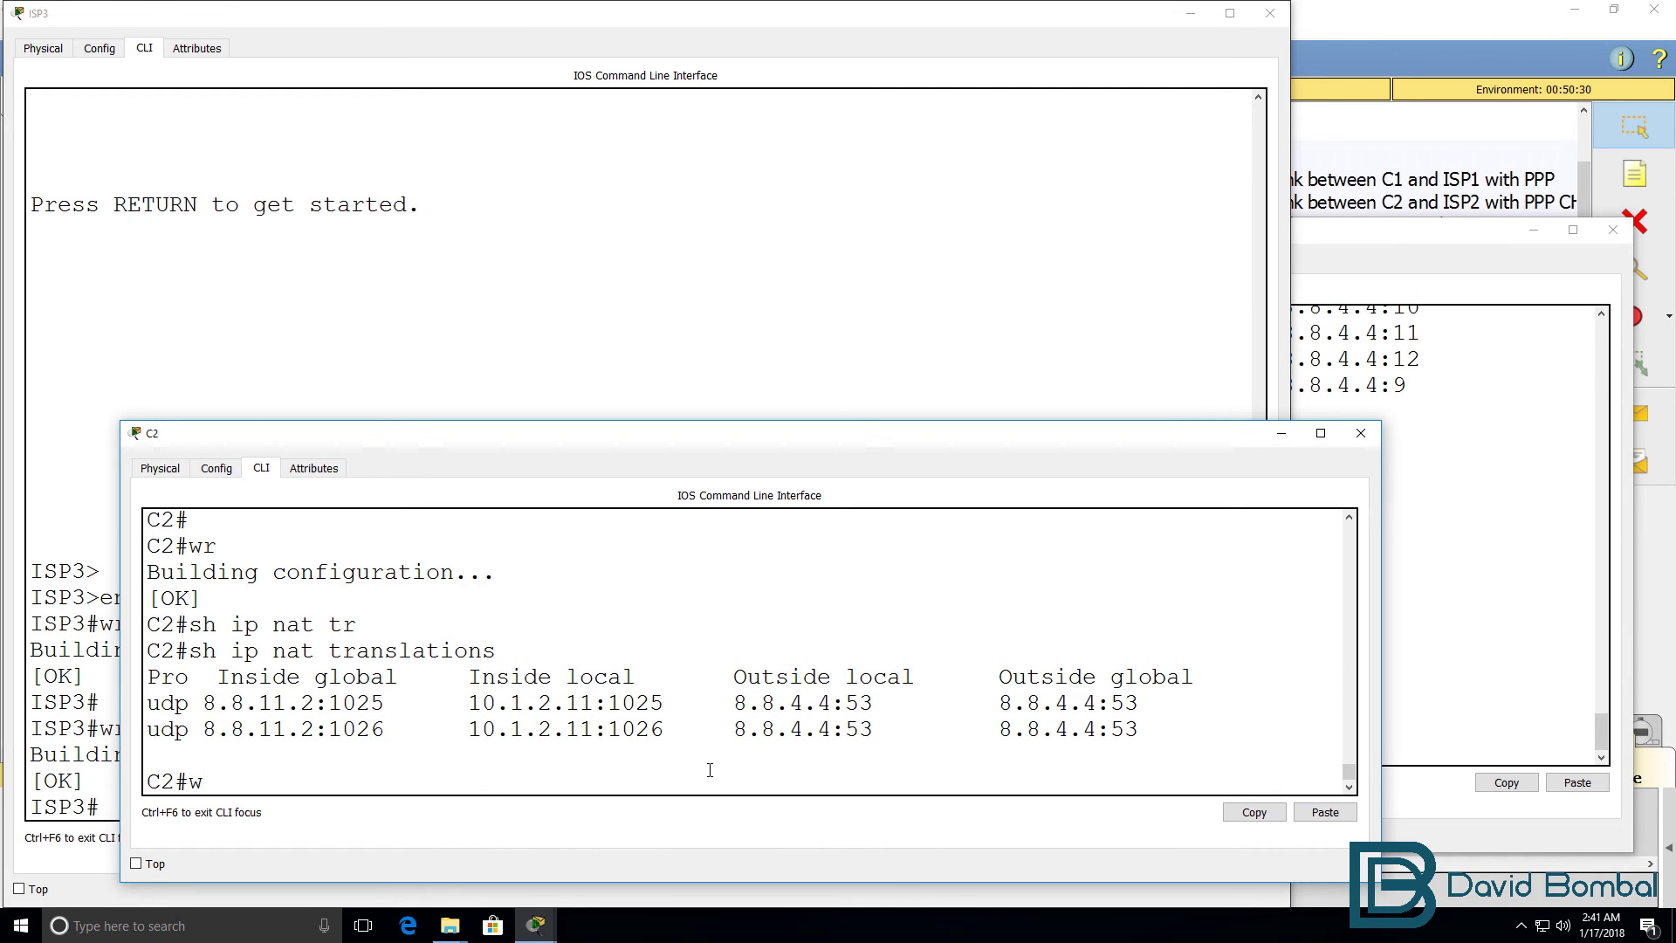
type("wr")
key("Return")
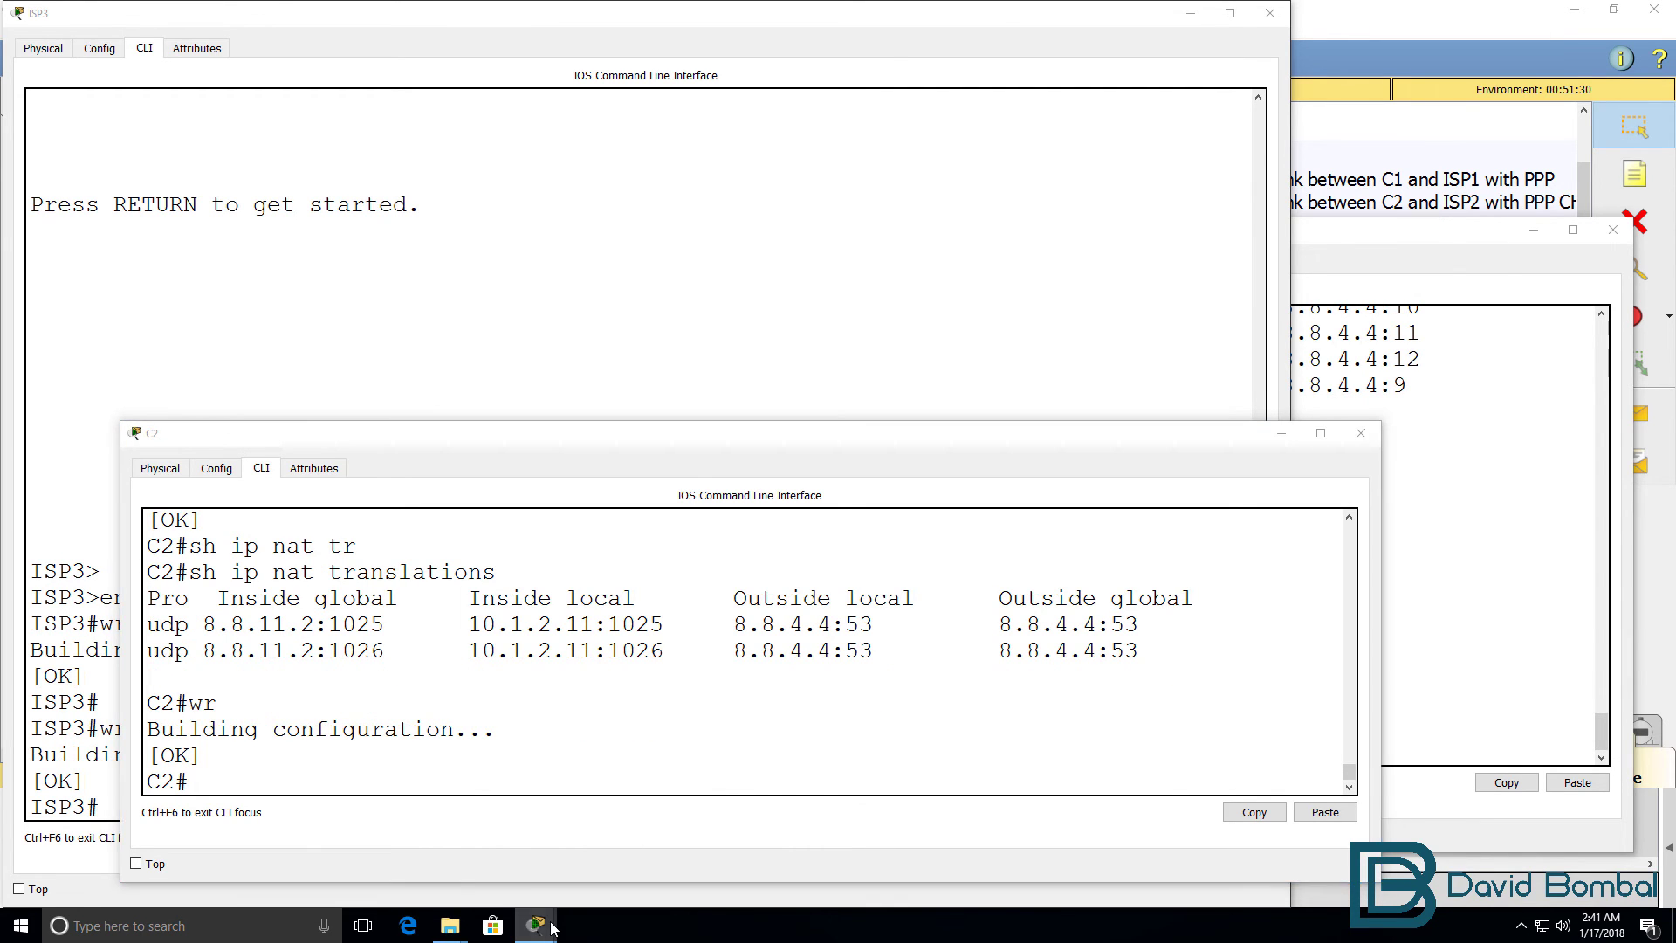
mouse_move(535, 924)
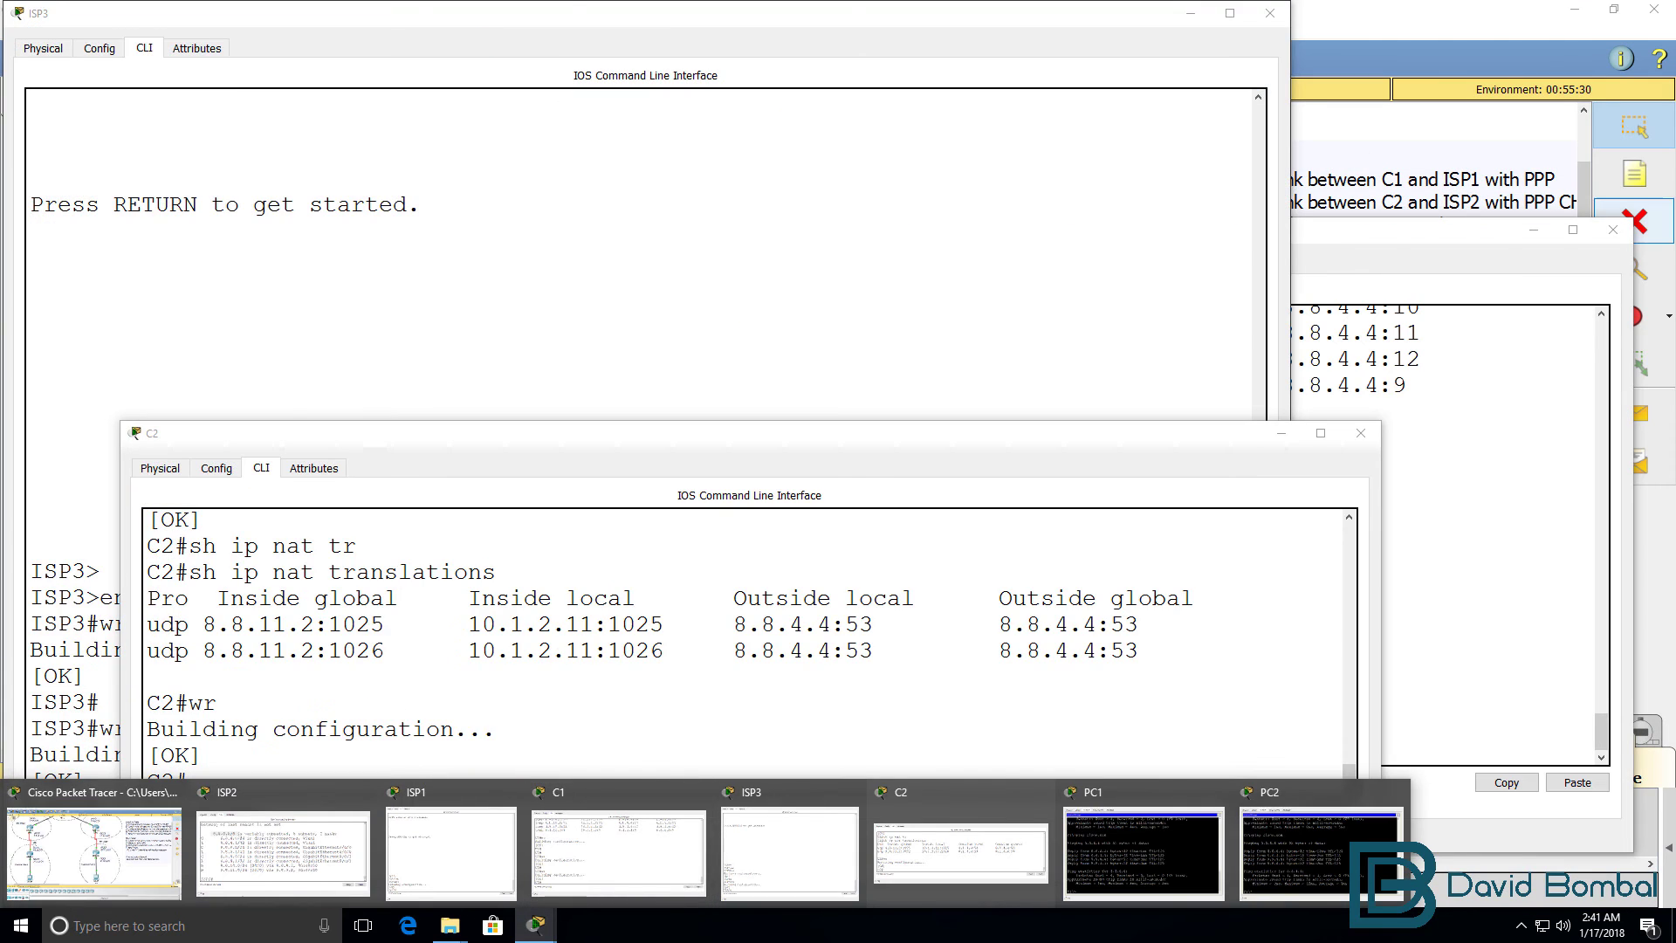
Bring the main topology window back and zoom out to show the entire network
left_click(443, 69)
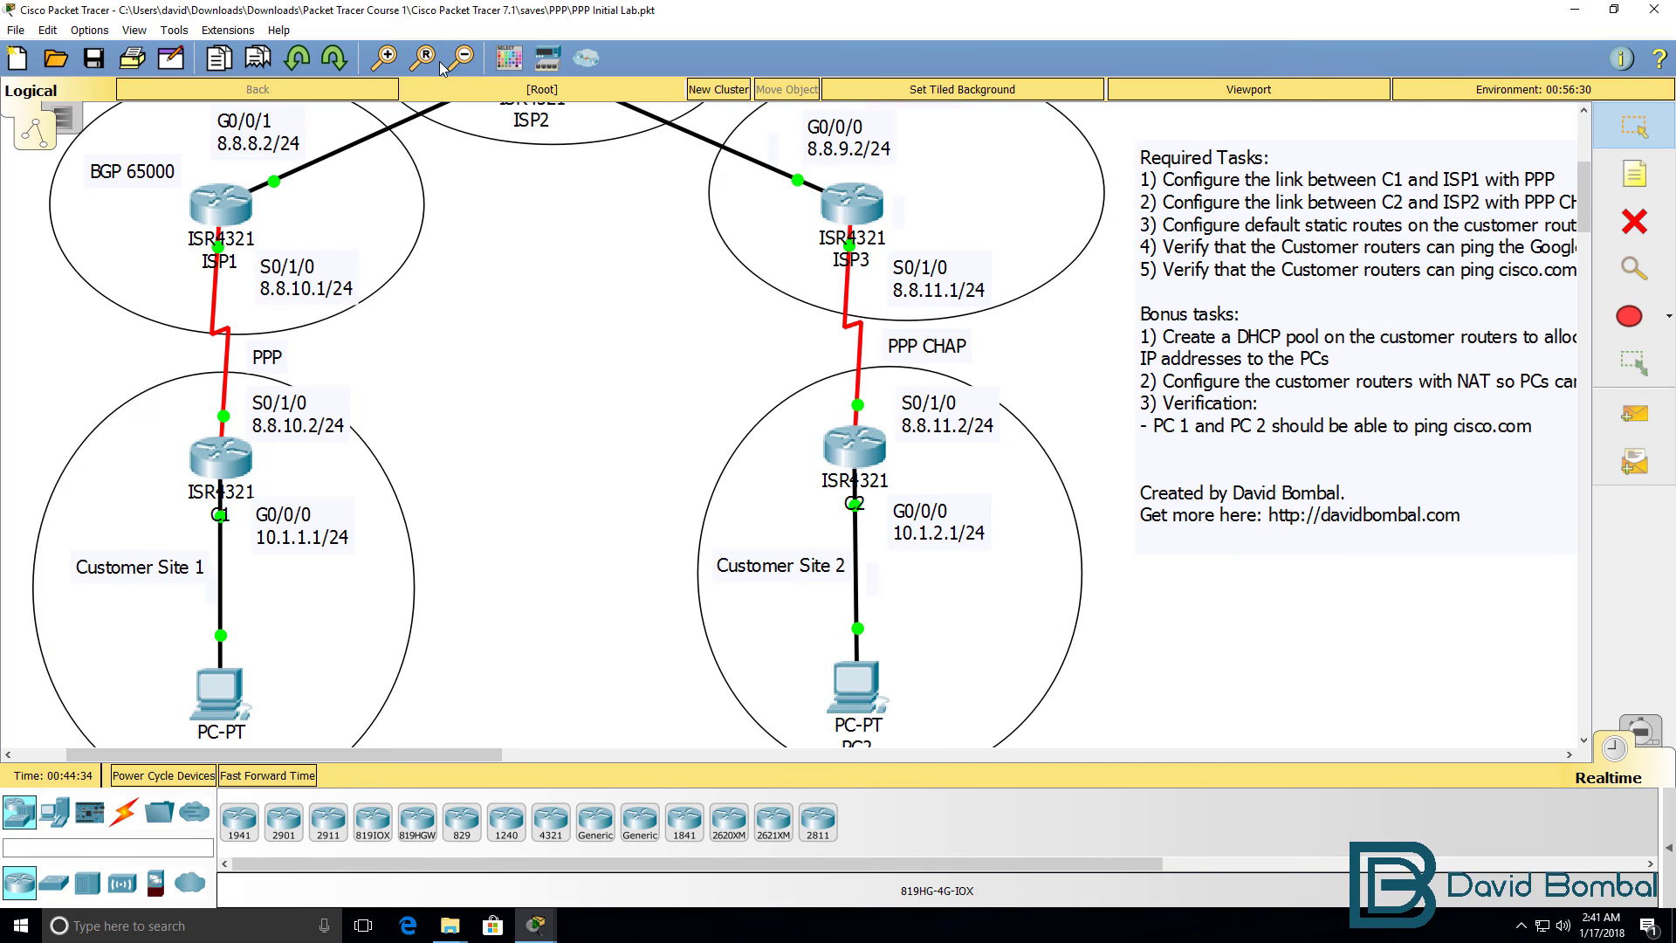
left_click(463, 58)
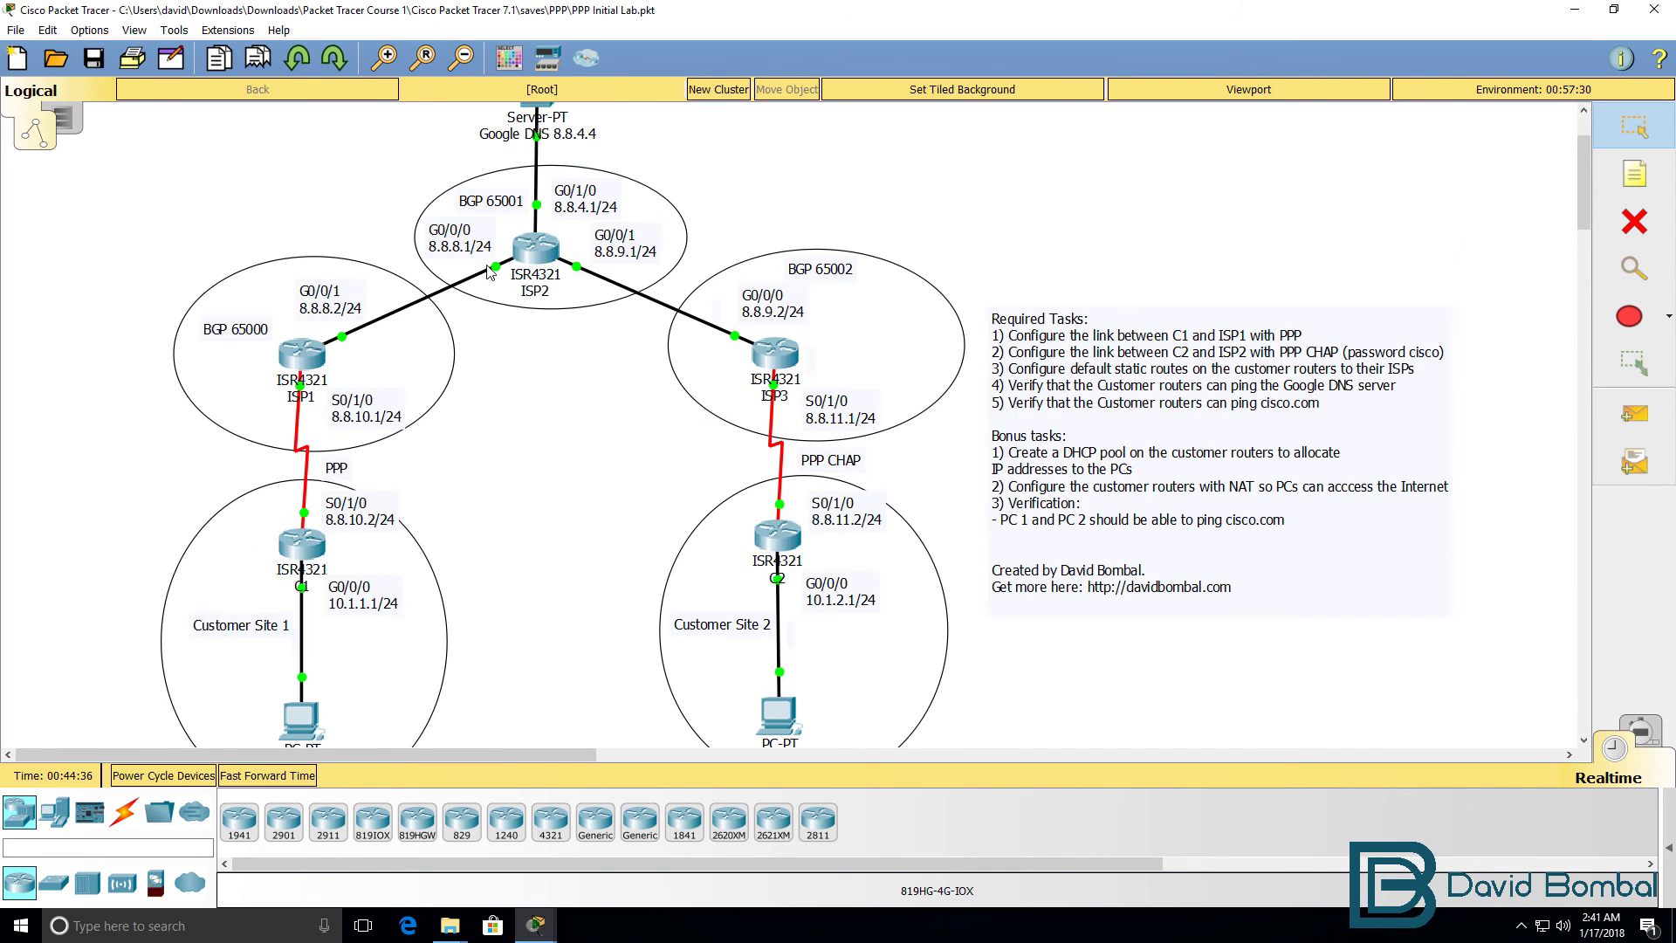